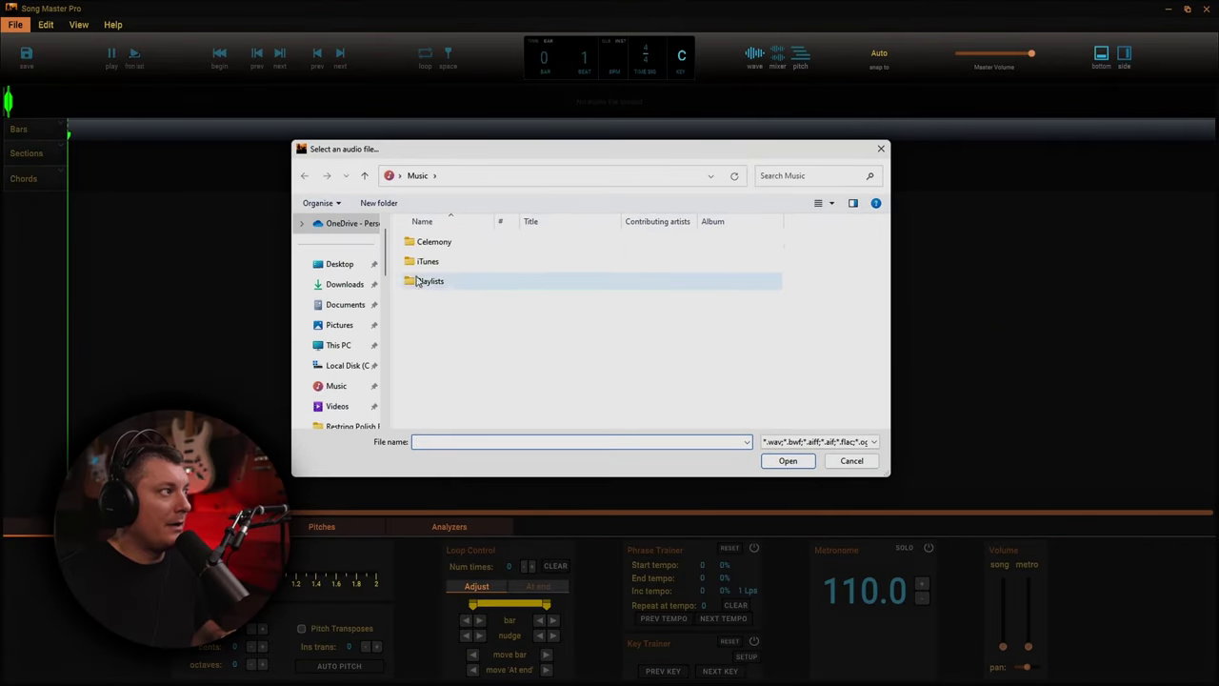
Step: Load ProtestantMaster.wav from the Downloads folder
click(345, 284)
click(484, 288)
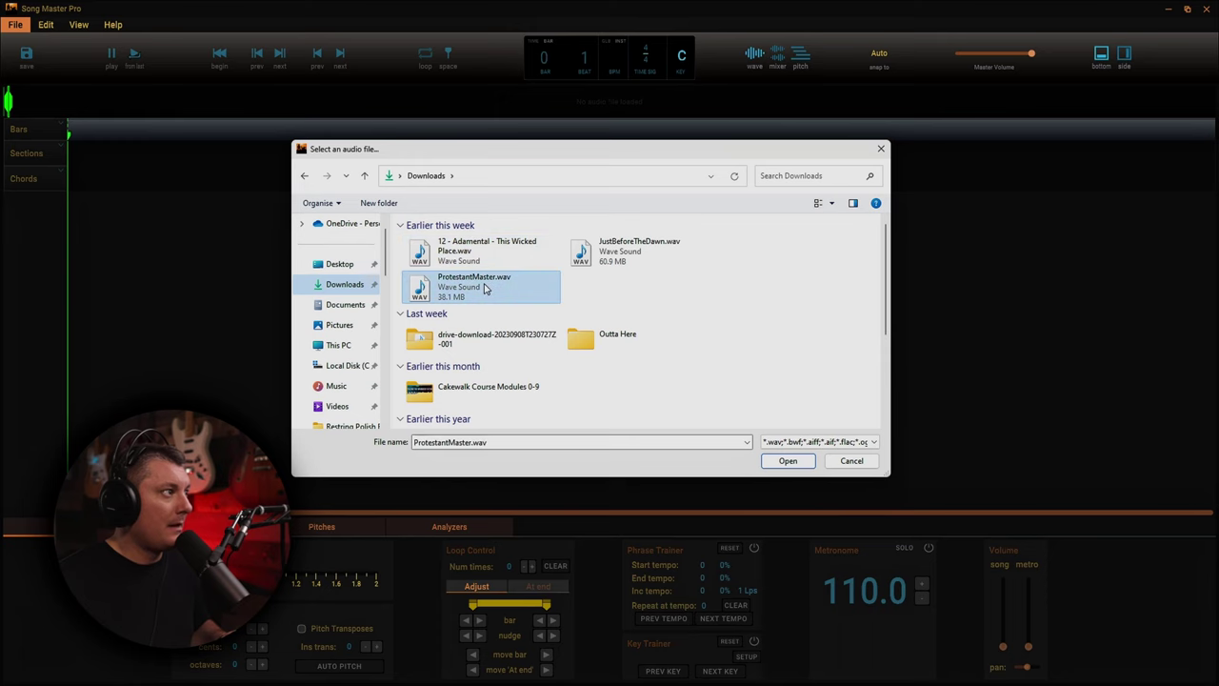
double_click(484, 288)
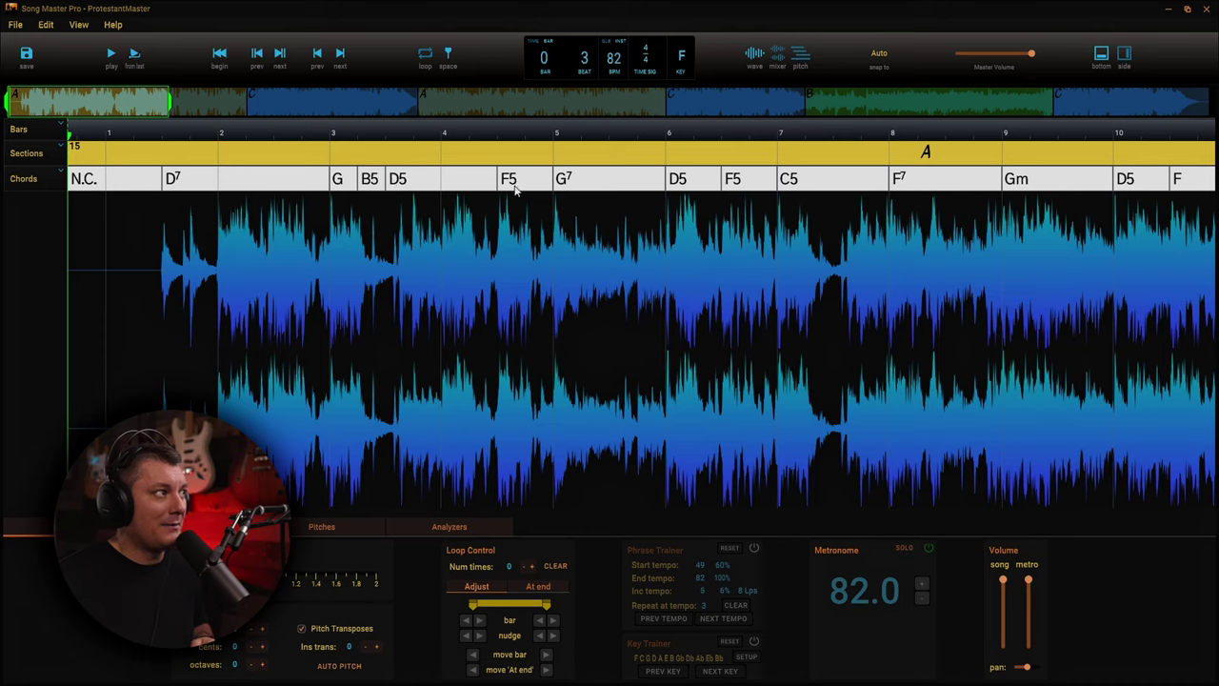
Step: Jump through the song's sections (bars 16–27, 29–39, 61–71) and return to the start
click(259, 102)
drag(255, 101, 250, 110)
click(454, 112)
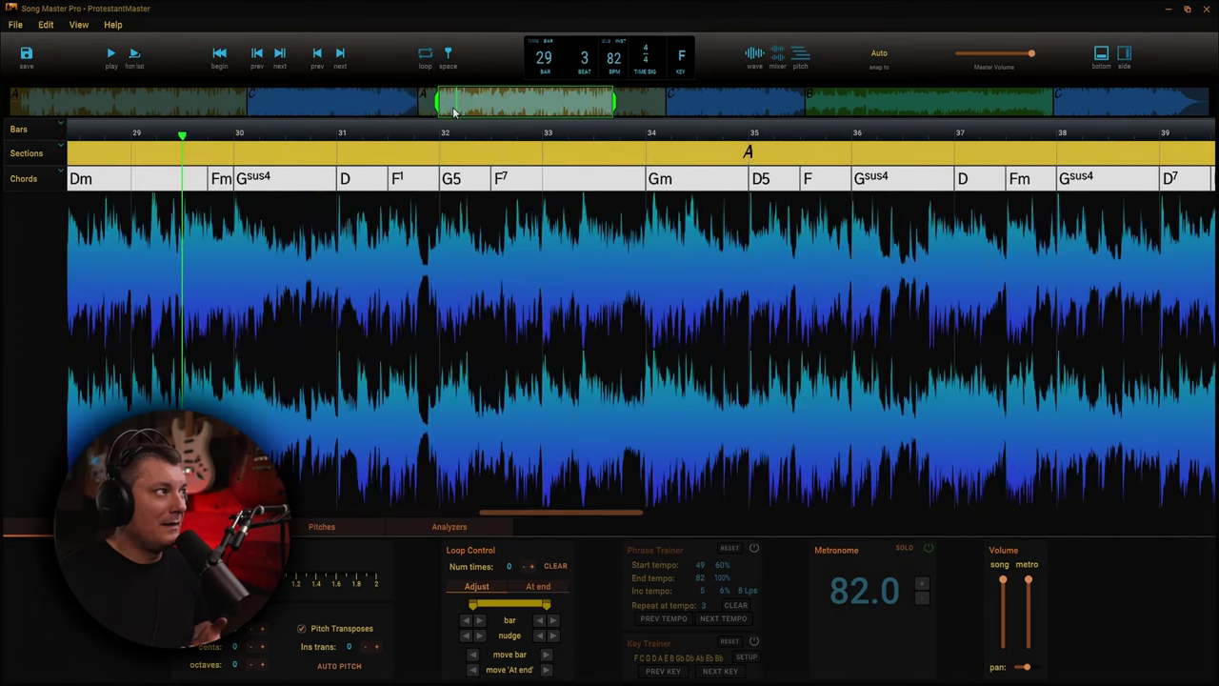
click(700, 109)
click(948, 109)
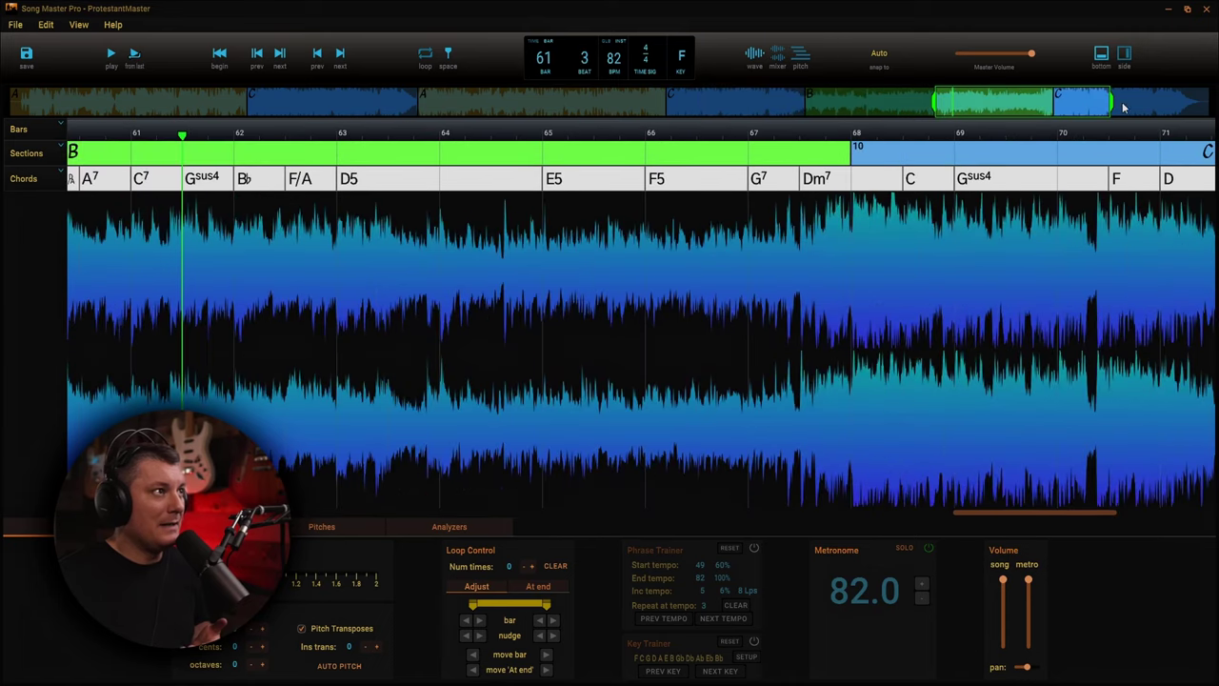
drag(286, 101, 35, 107)
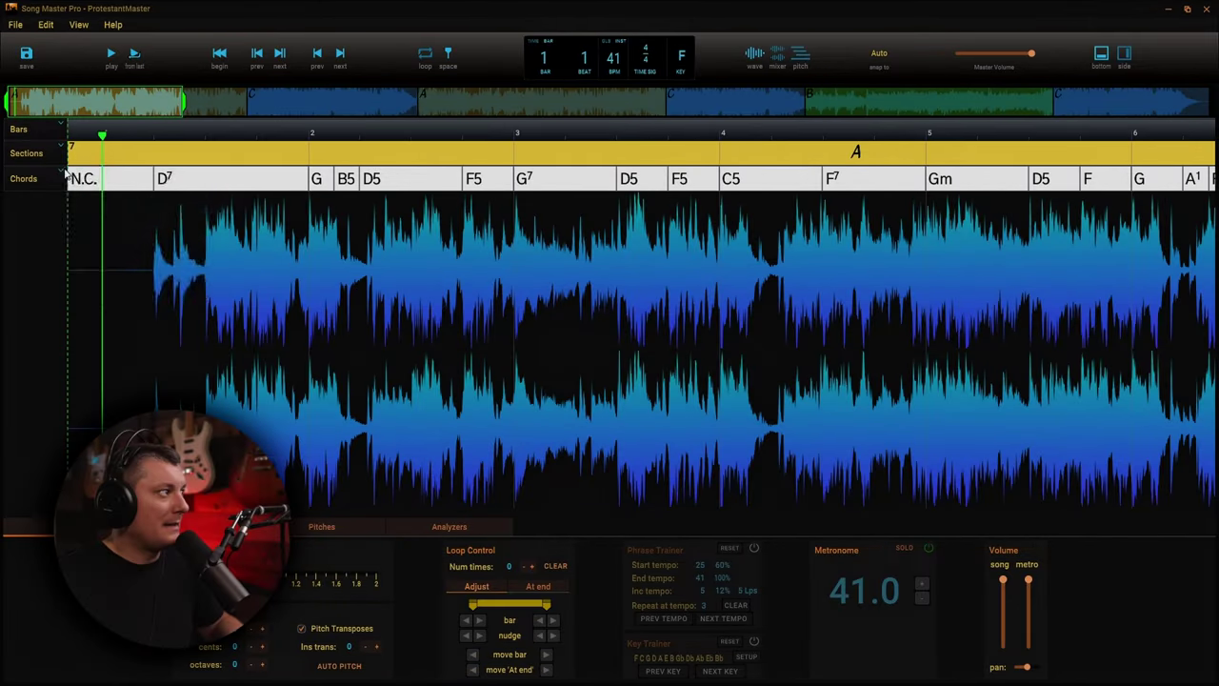
click(64, 176)
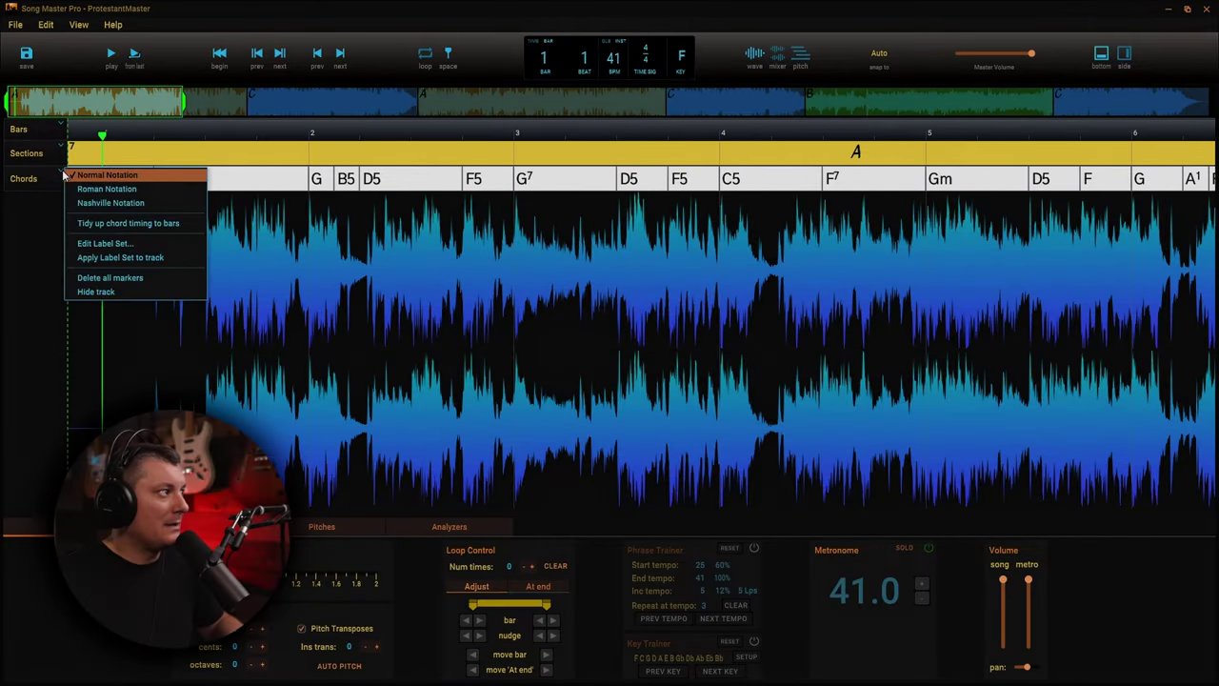
click(133, 190)
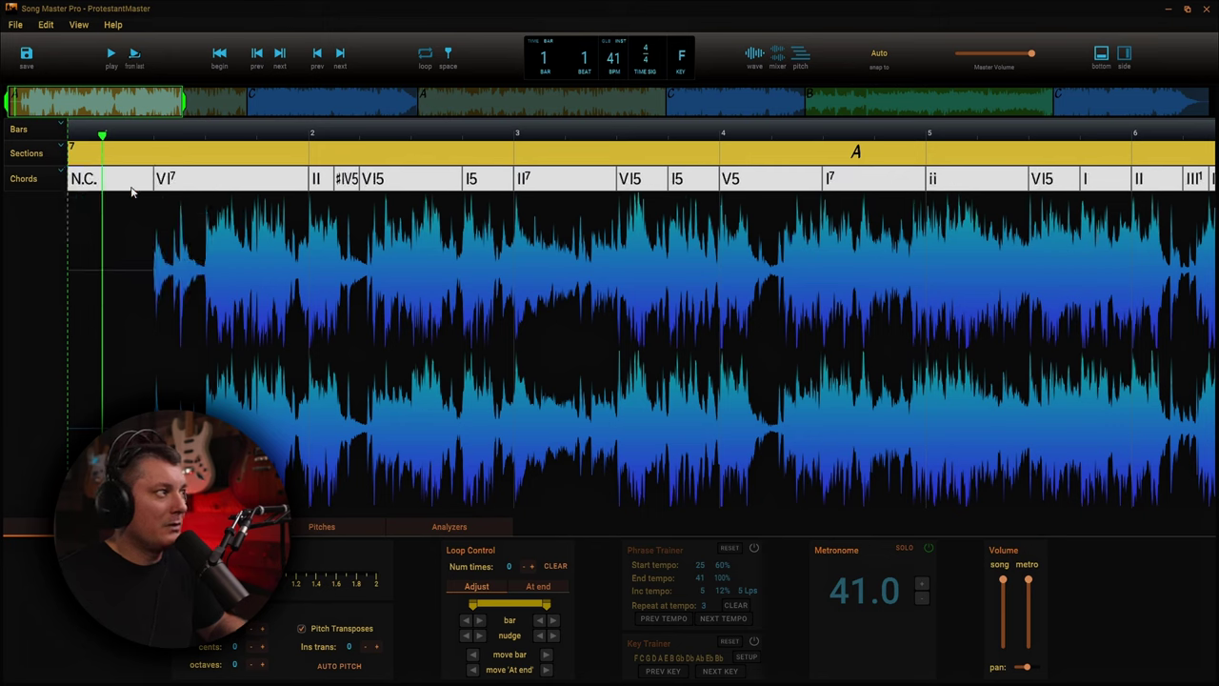
click(60, 176)
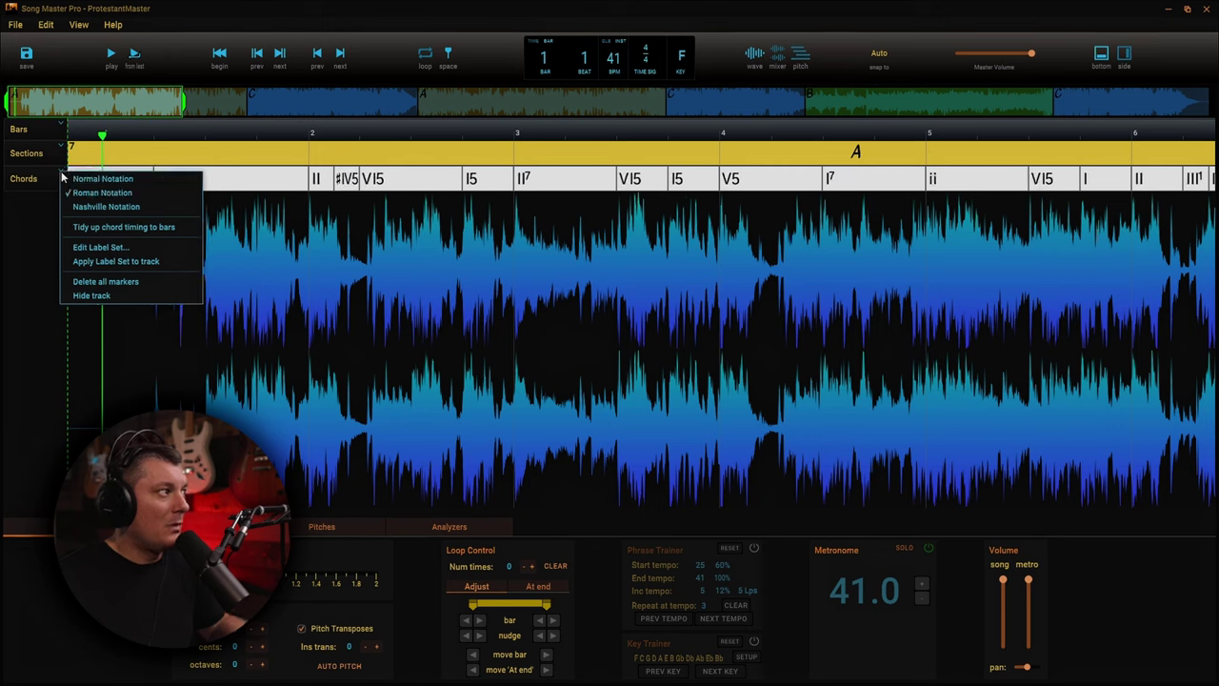
click(104, 204)
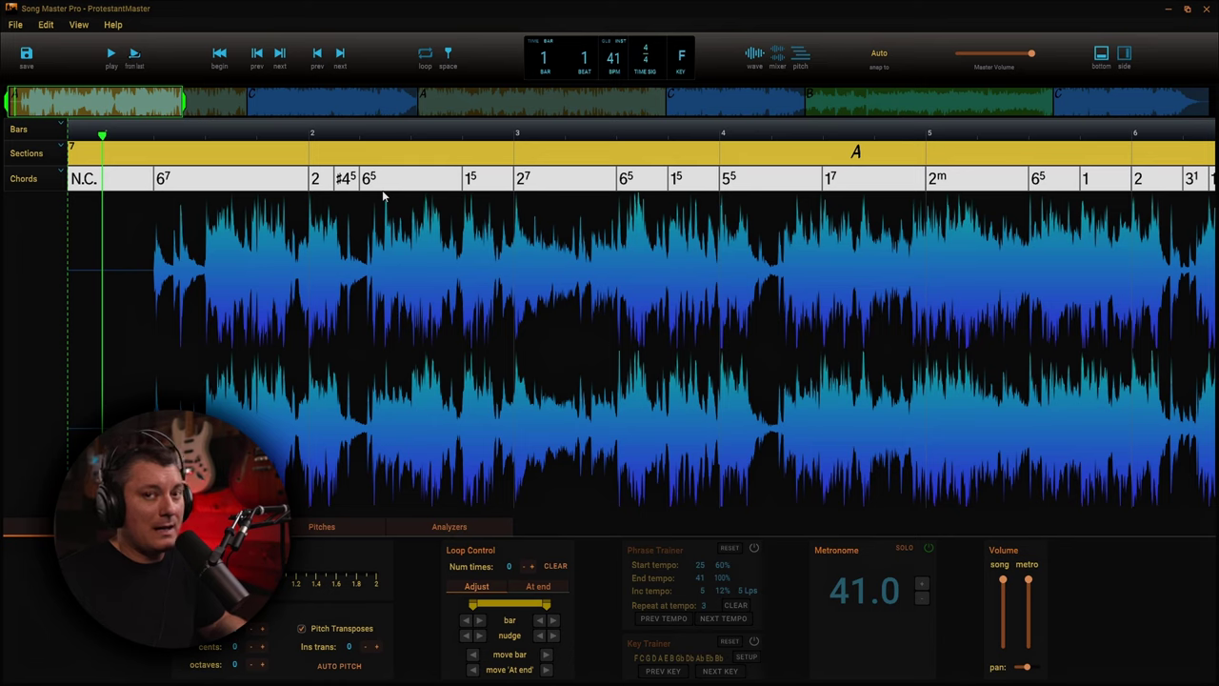
click(61, 173)
click(78, 176)
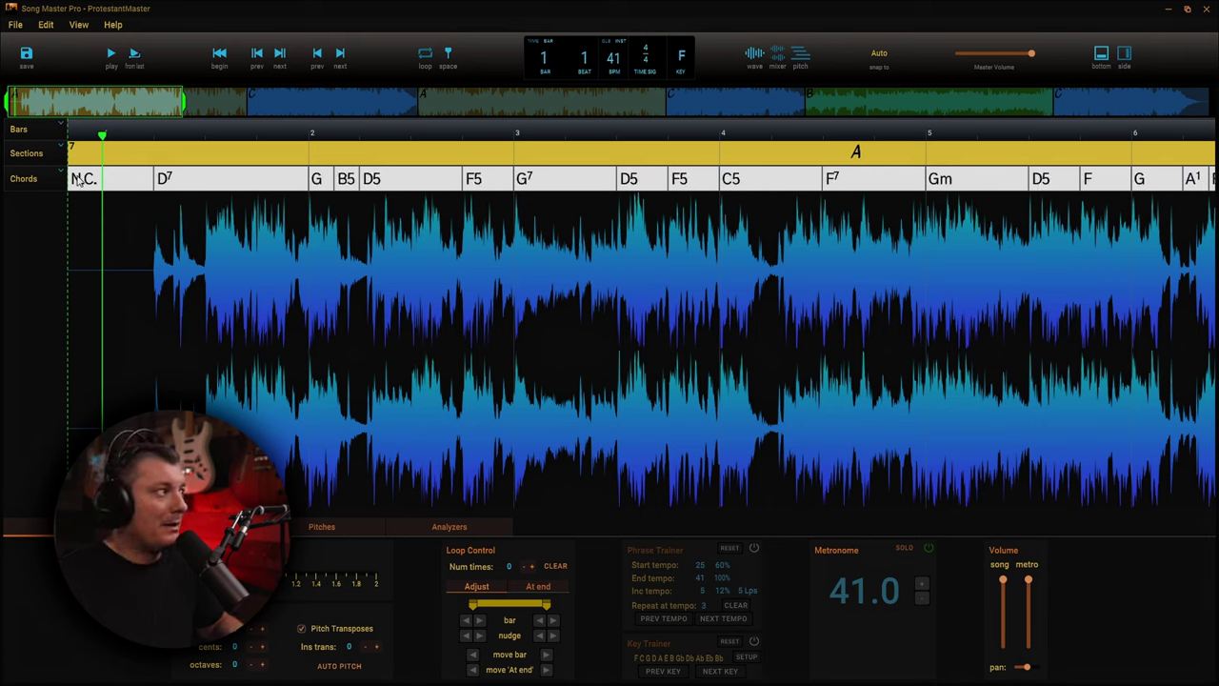
click(59, 175)
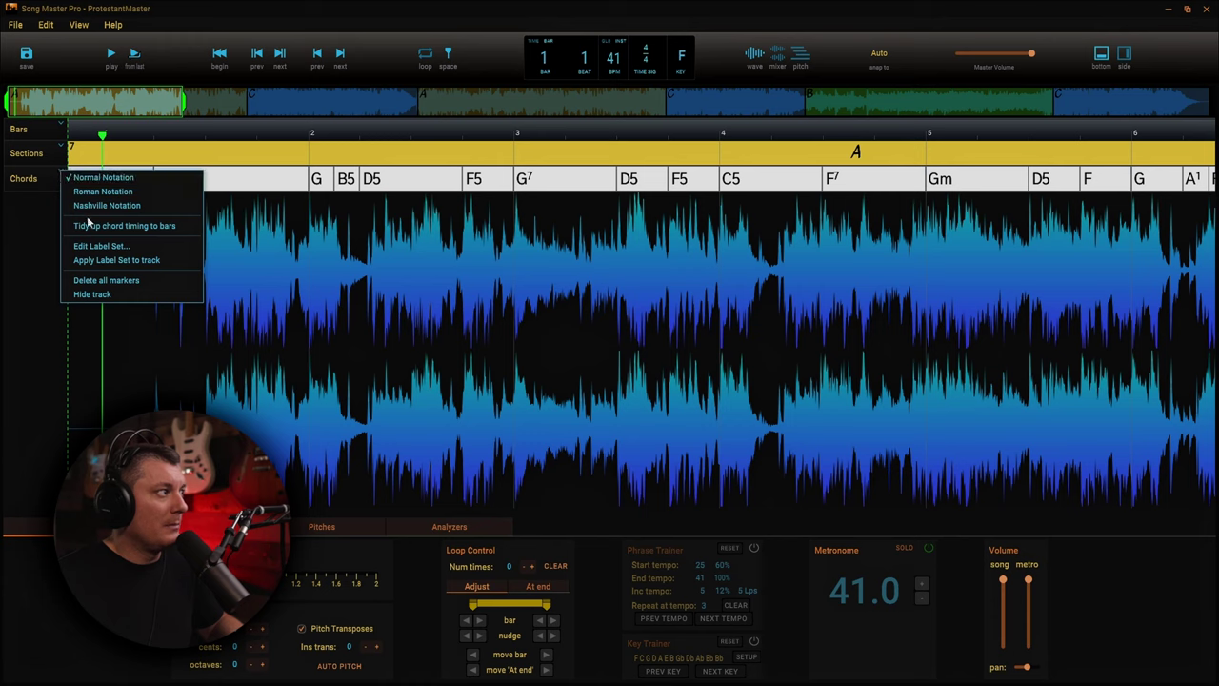
click(134, 243)
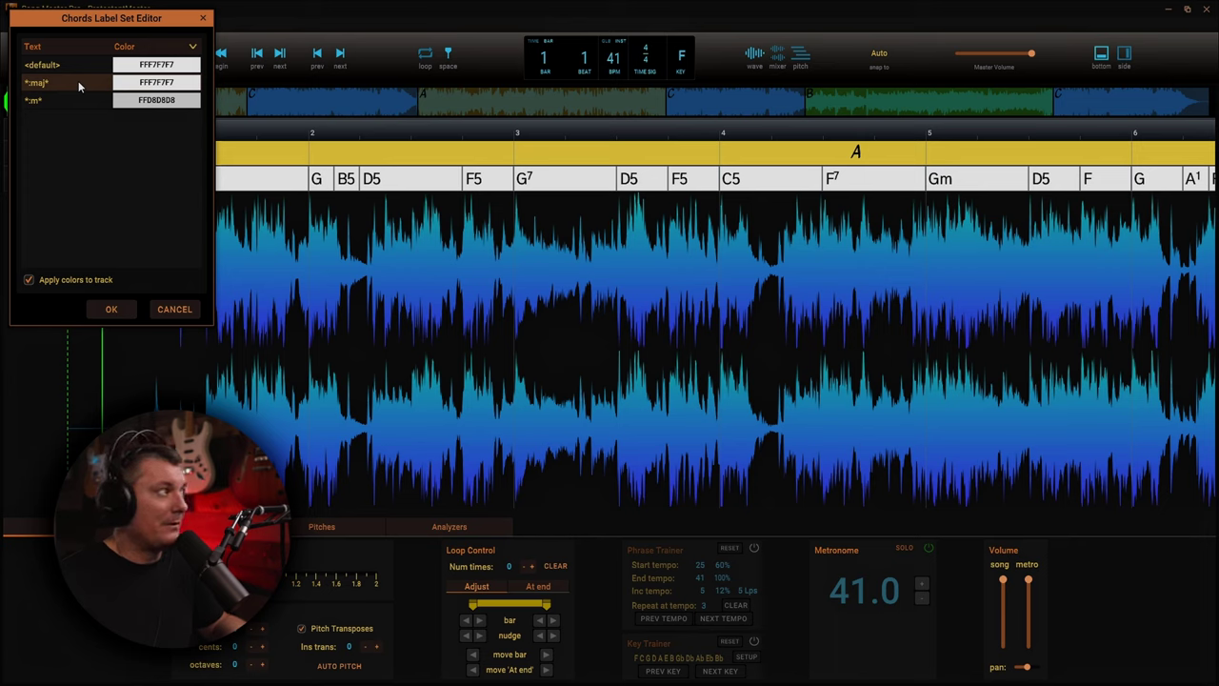
click(111, 311)
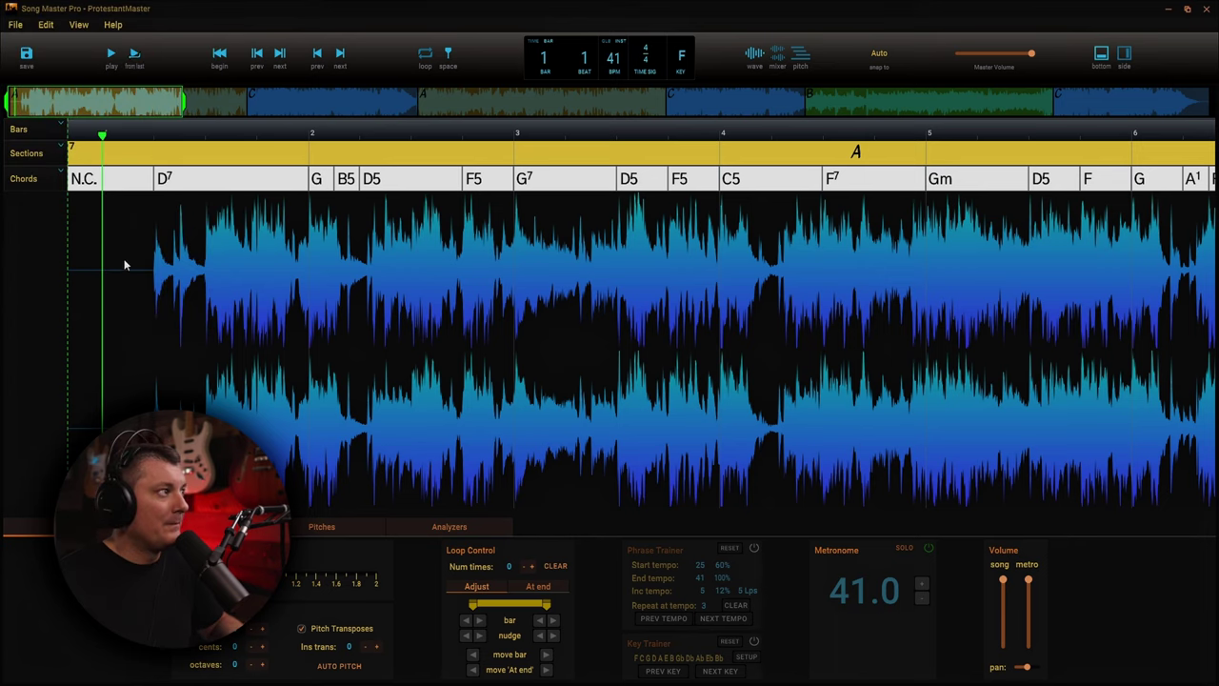
Step: Preview the BTW which ones pink, Dancing in the Dark, Green Manalishi and Lights themes, then apply Orange Crush
click(78, 25)
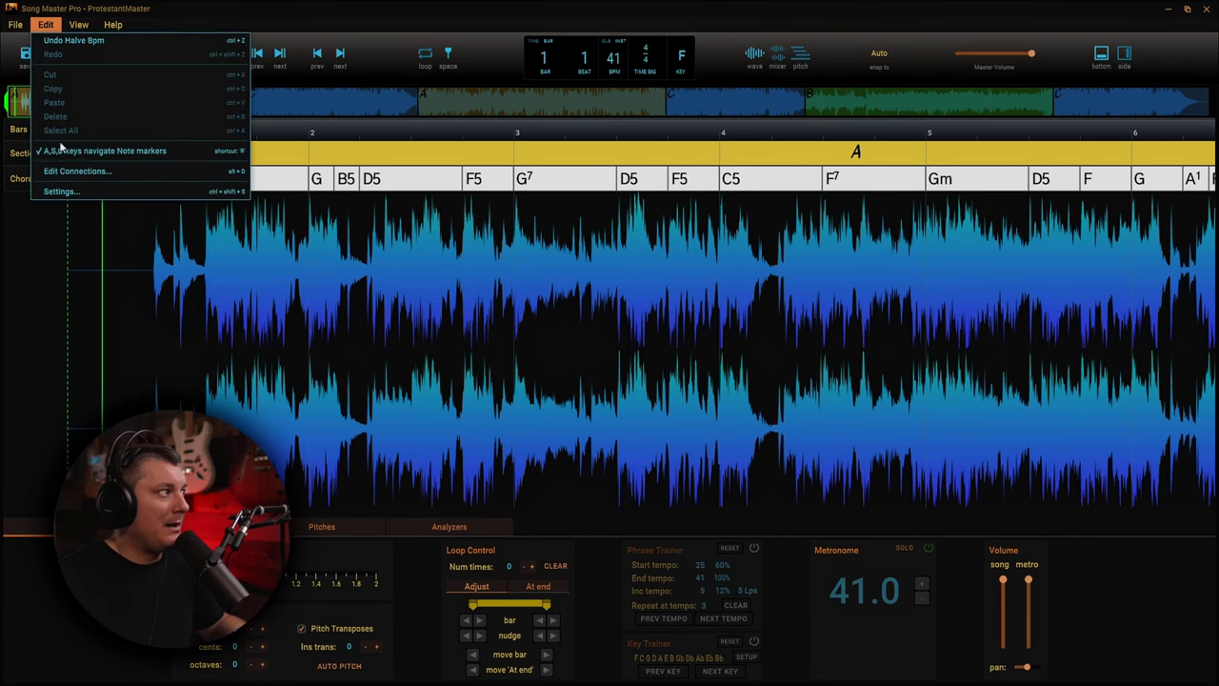
click(75, 192)
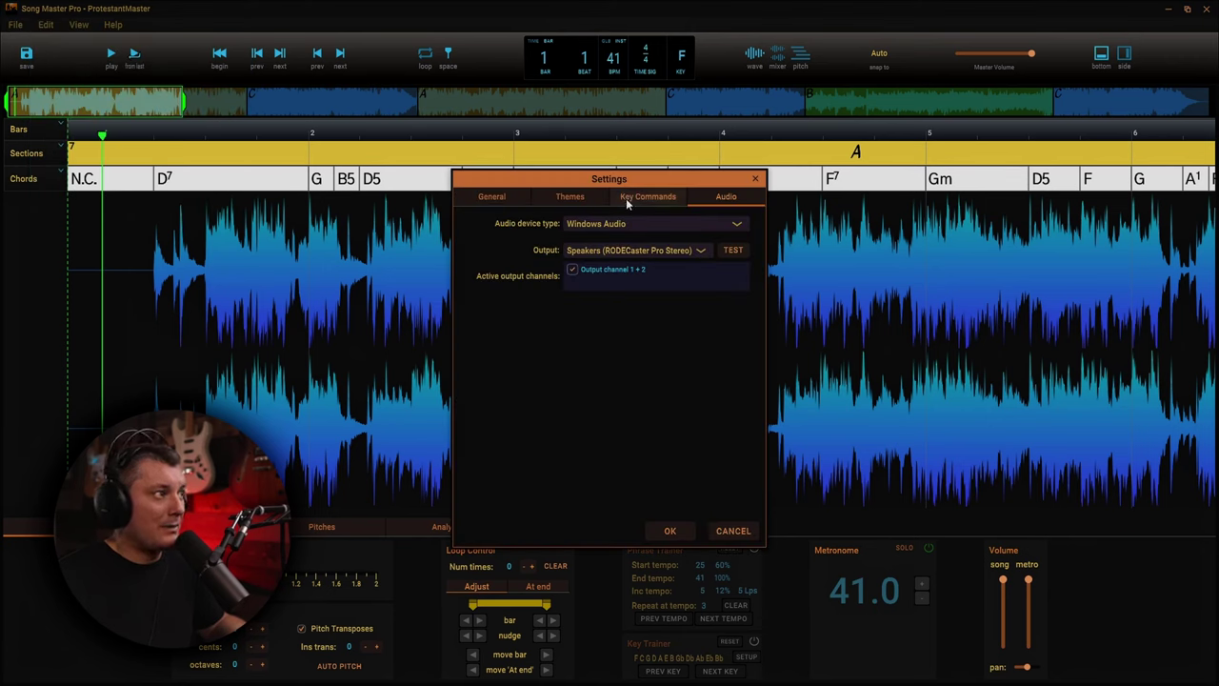
click(569, 198)
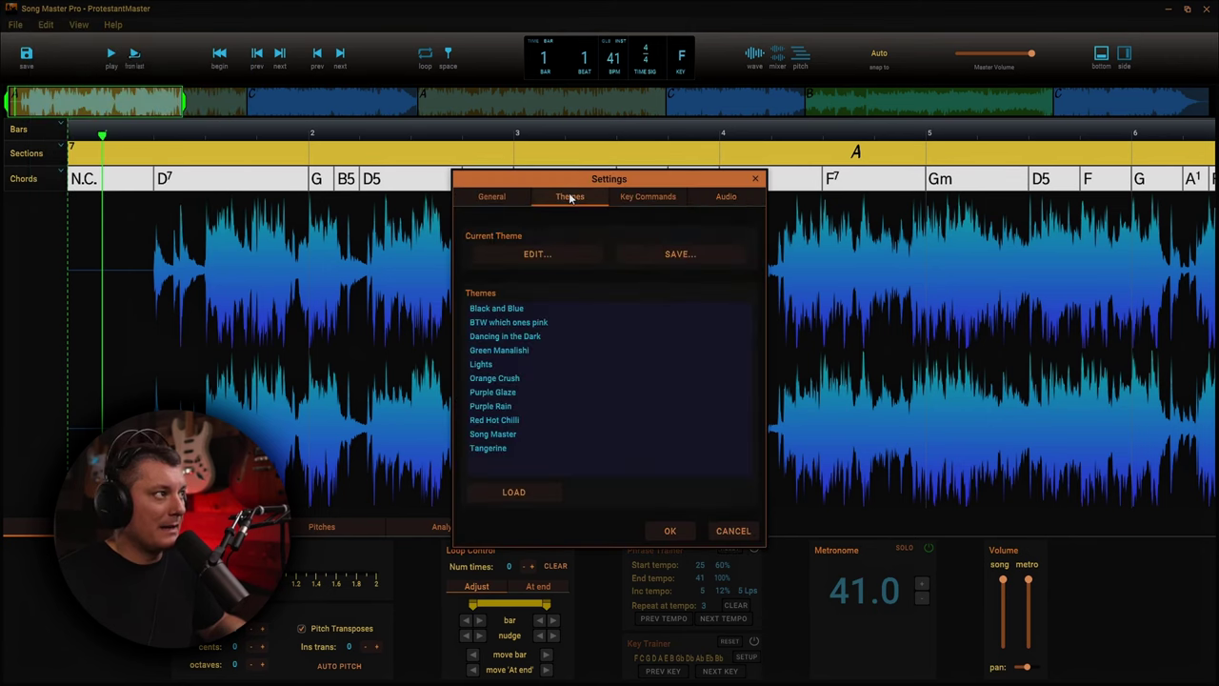
click(520, 323)
click(521, 350)
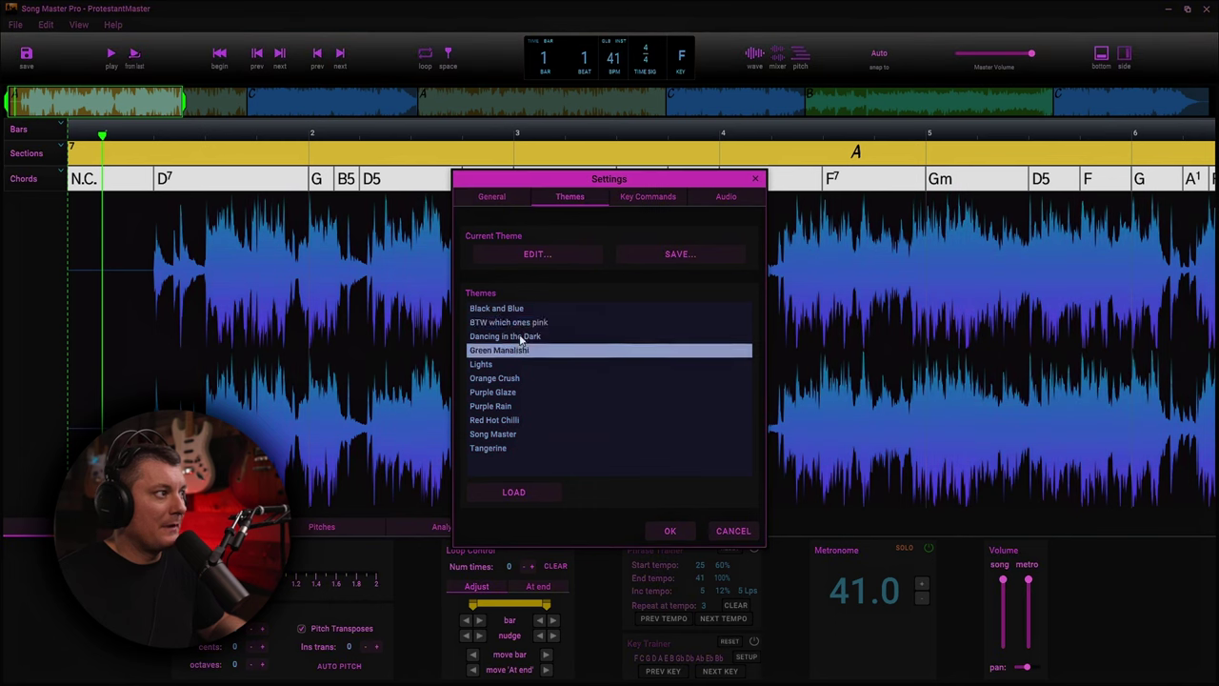
click(521, 338)
click(516, 350)
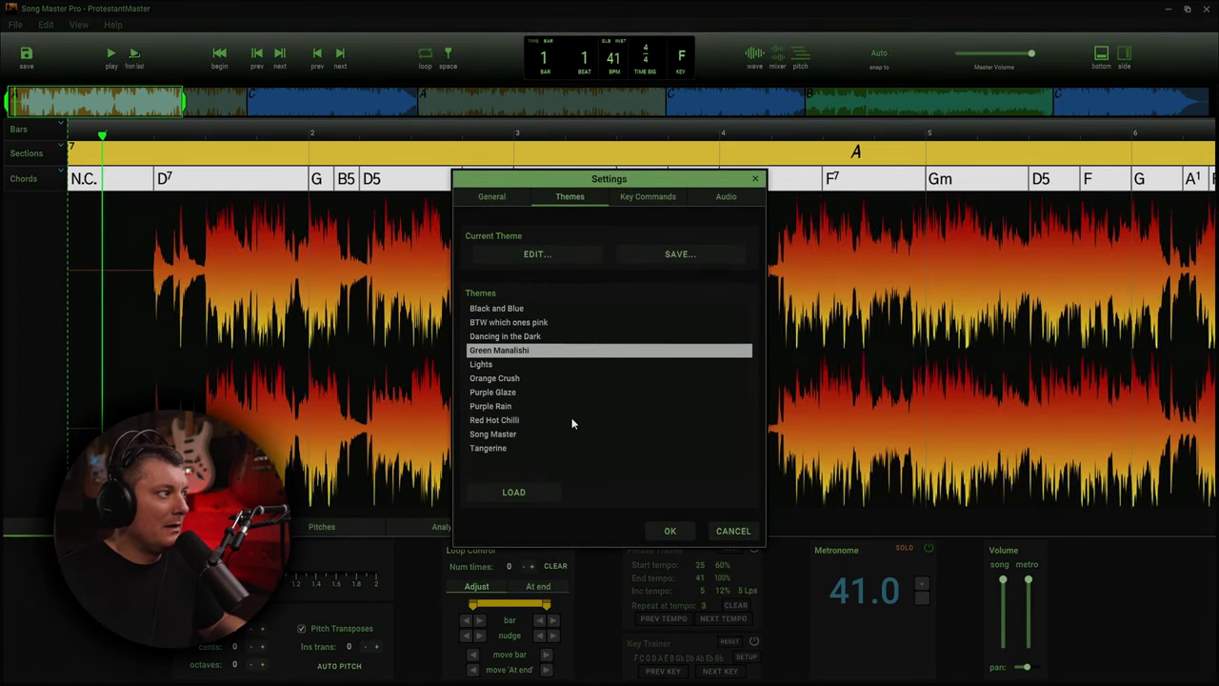
click(493, 369)
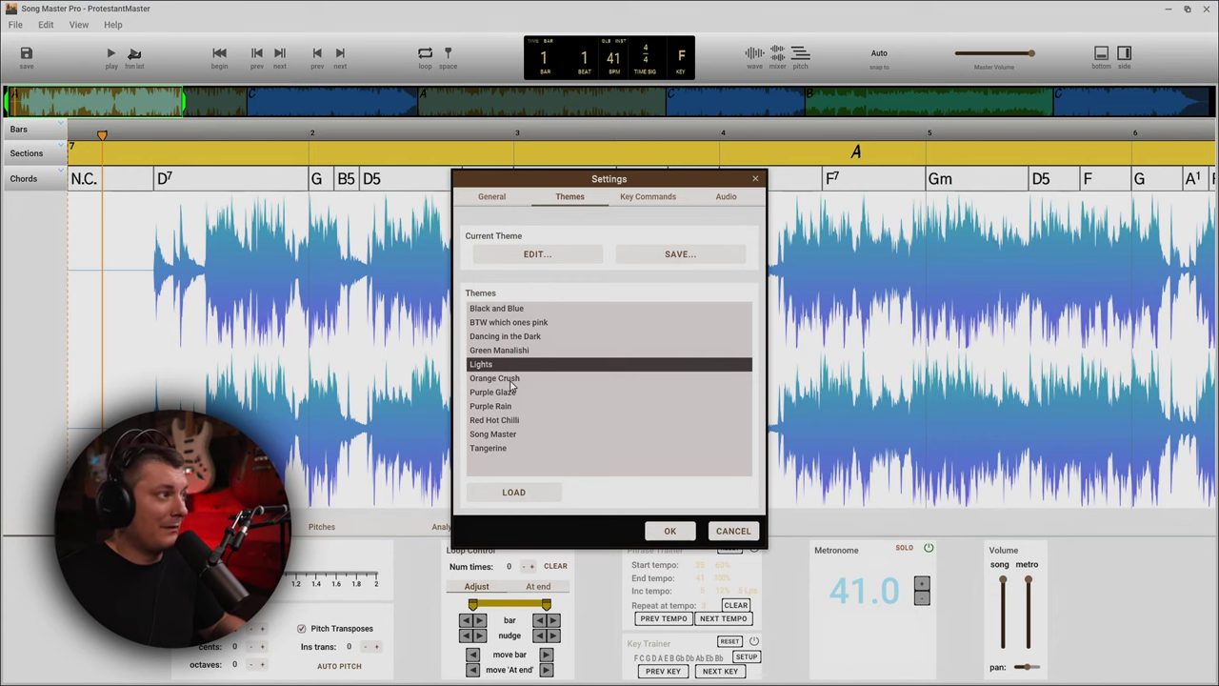
click(512, 380)
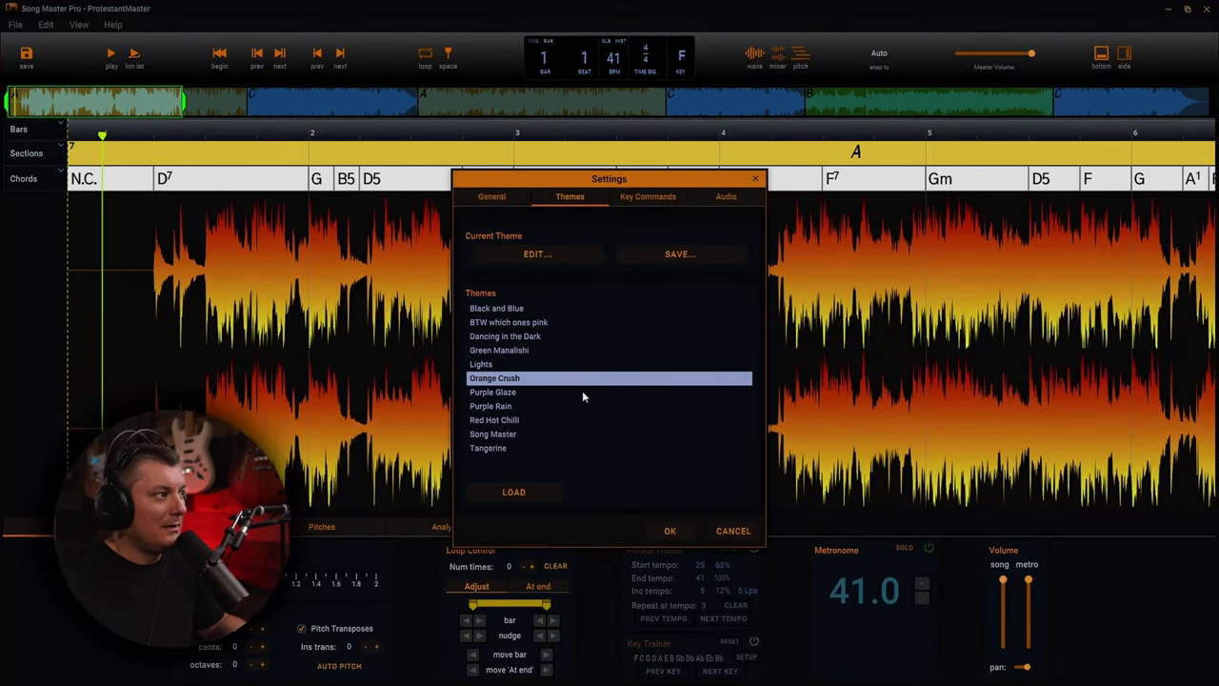
click(668, 530)
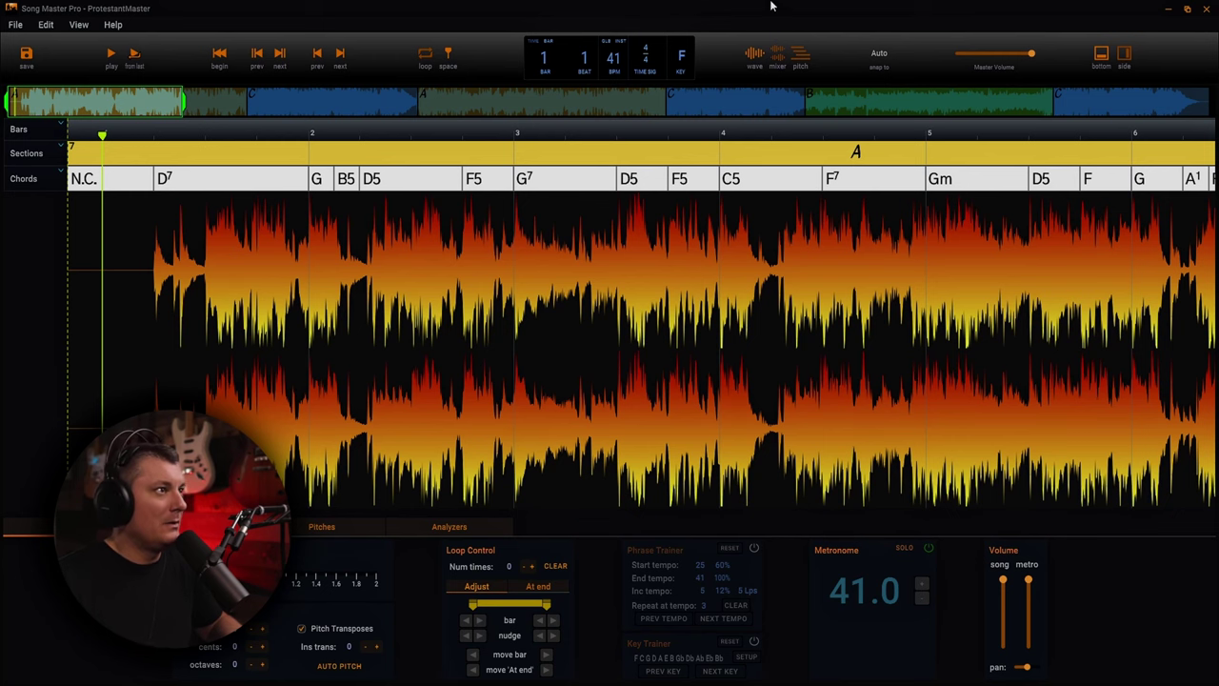
Step: Hide and restore the bottom control panel, then show the side browser panel
click(1102, 59)
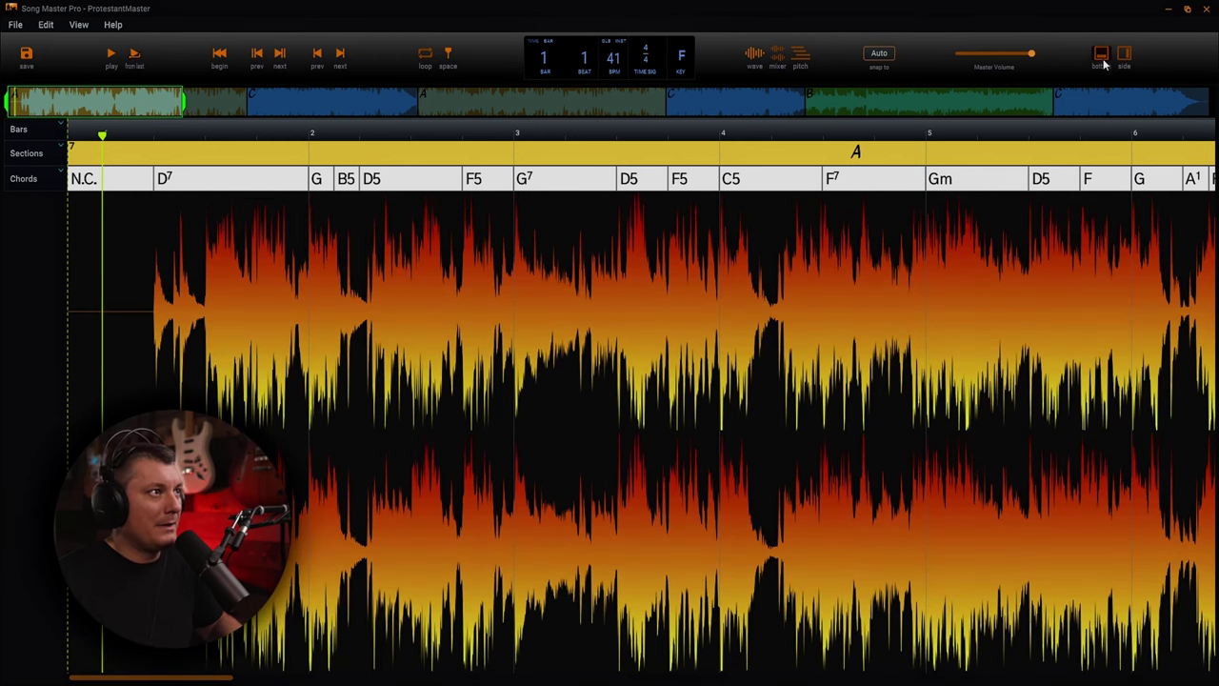
click(1102, 61)
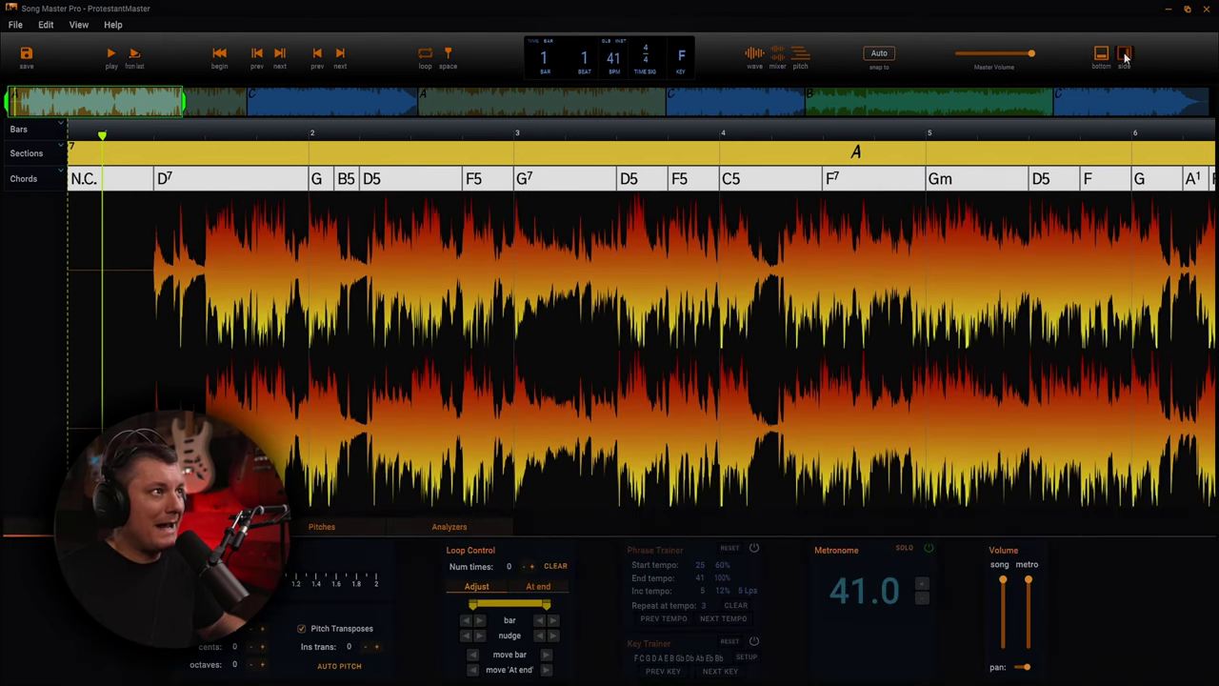
click(1125, 57)
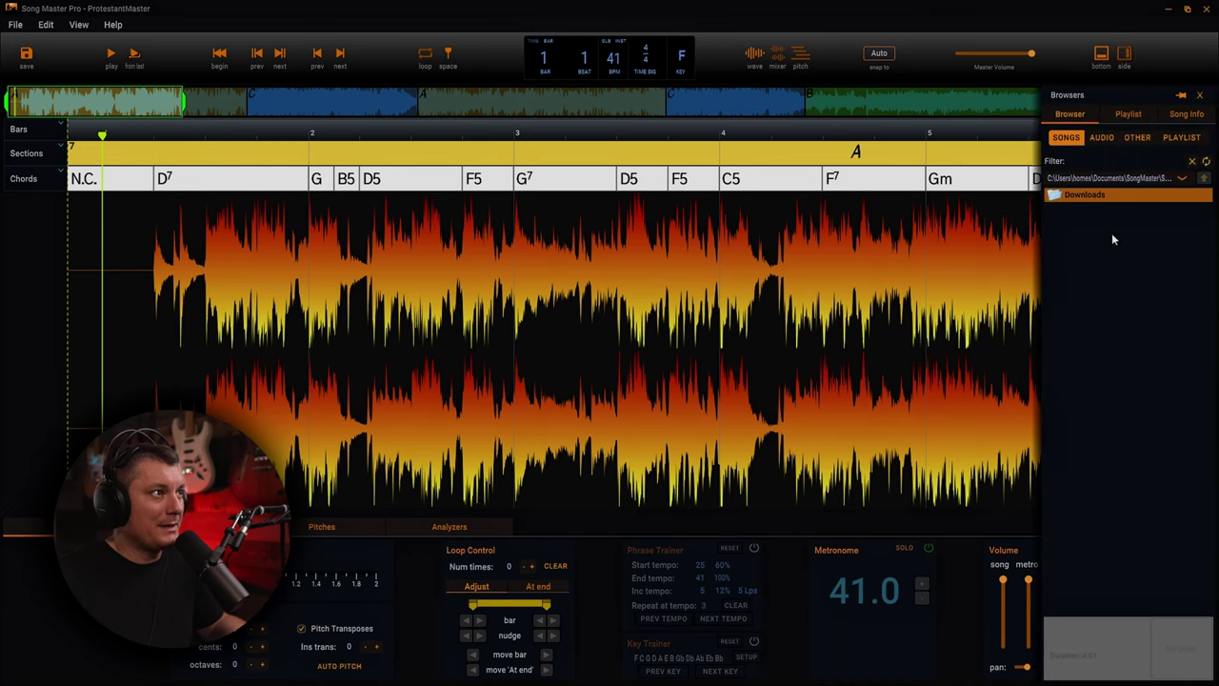
Step: Check the song's details and duration and its empty playlist, then return to the song browser
click(1187, 114)
click(1128, 114)
click(1069, 114)
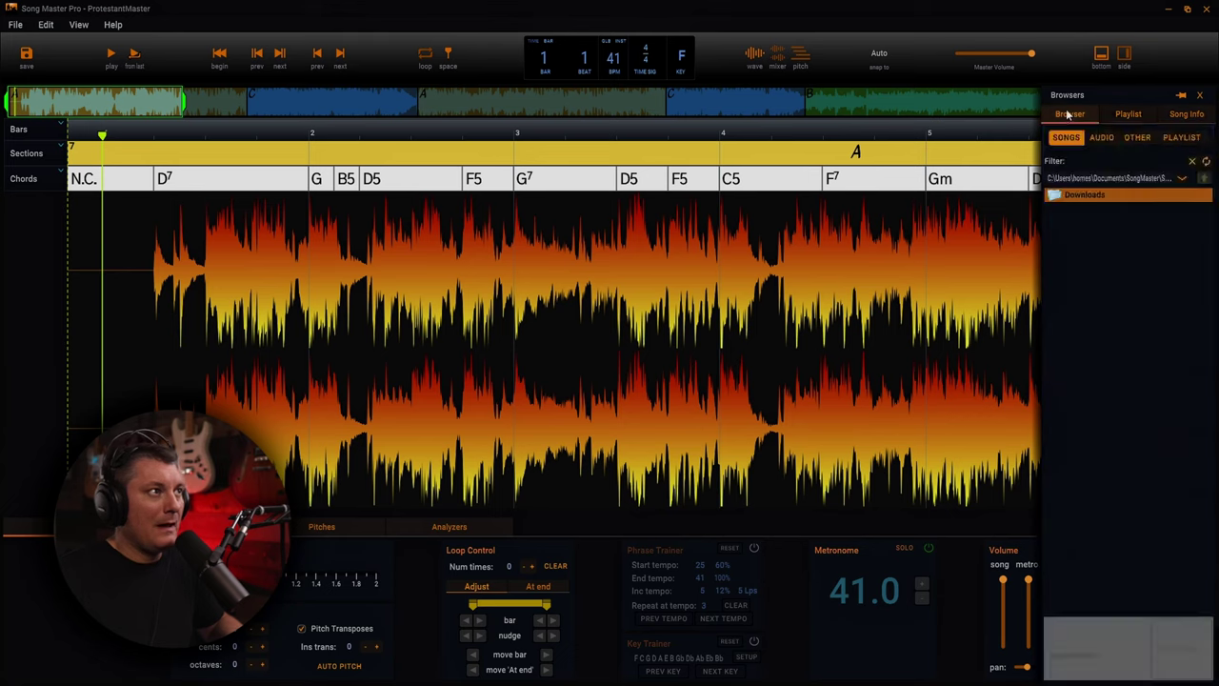
click(1187, 115)
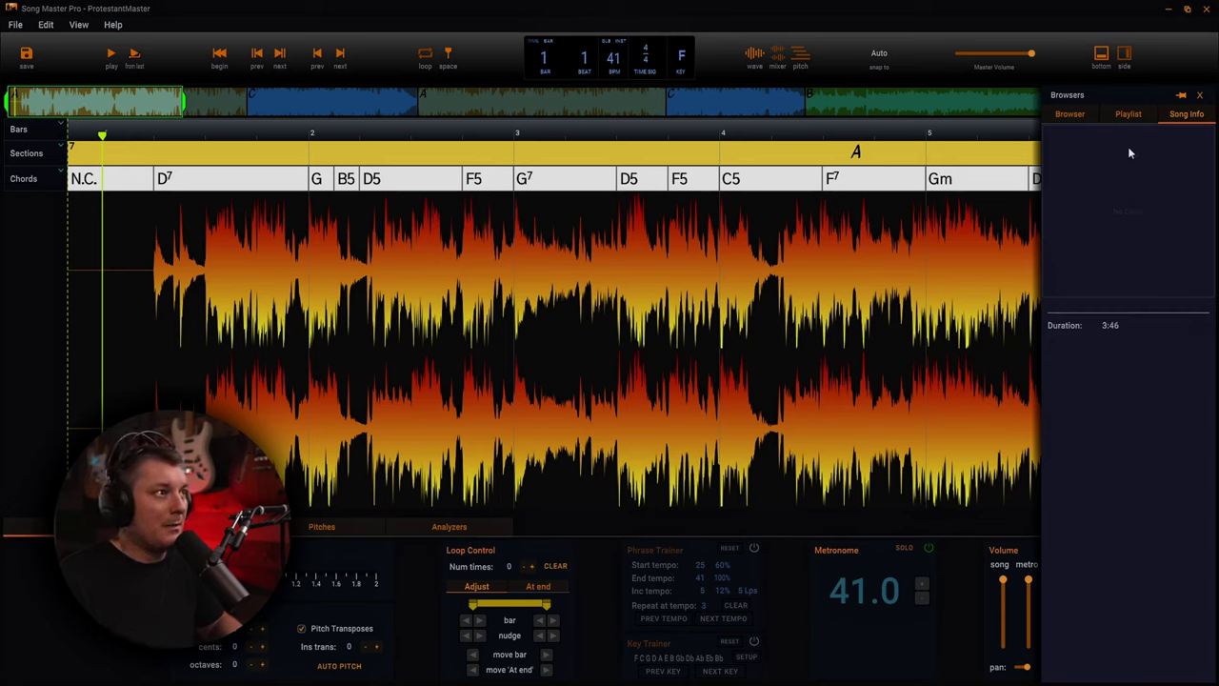
click(1122, 116)
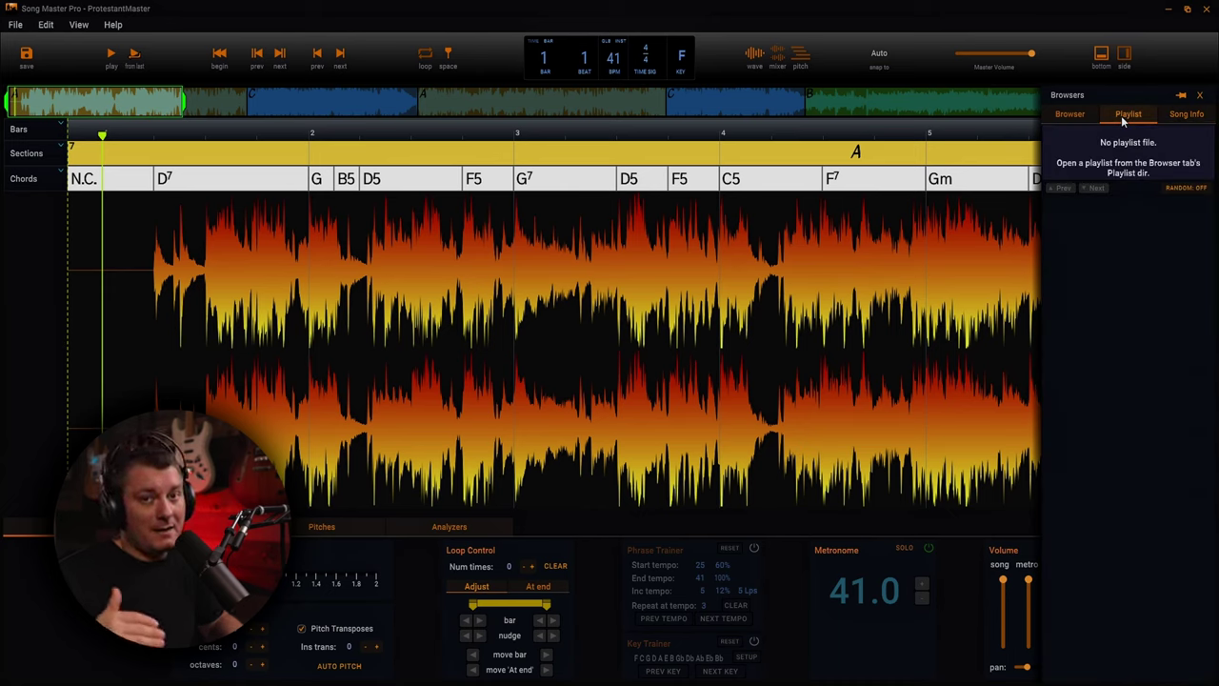
click(1072, 114)
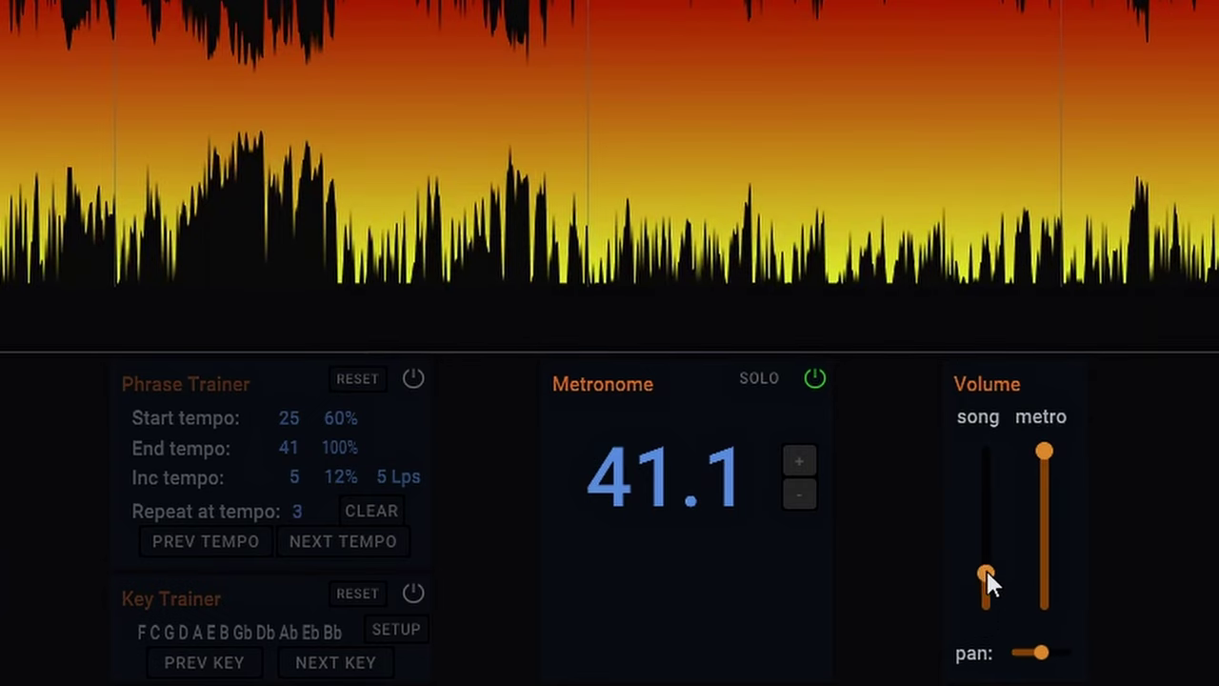
Step: Raise the song volume partway, leave the metronome volume full, and re-centre the pan
drag(987, 573, 985, 532)
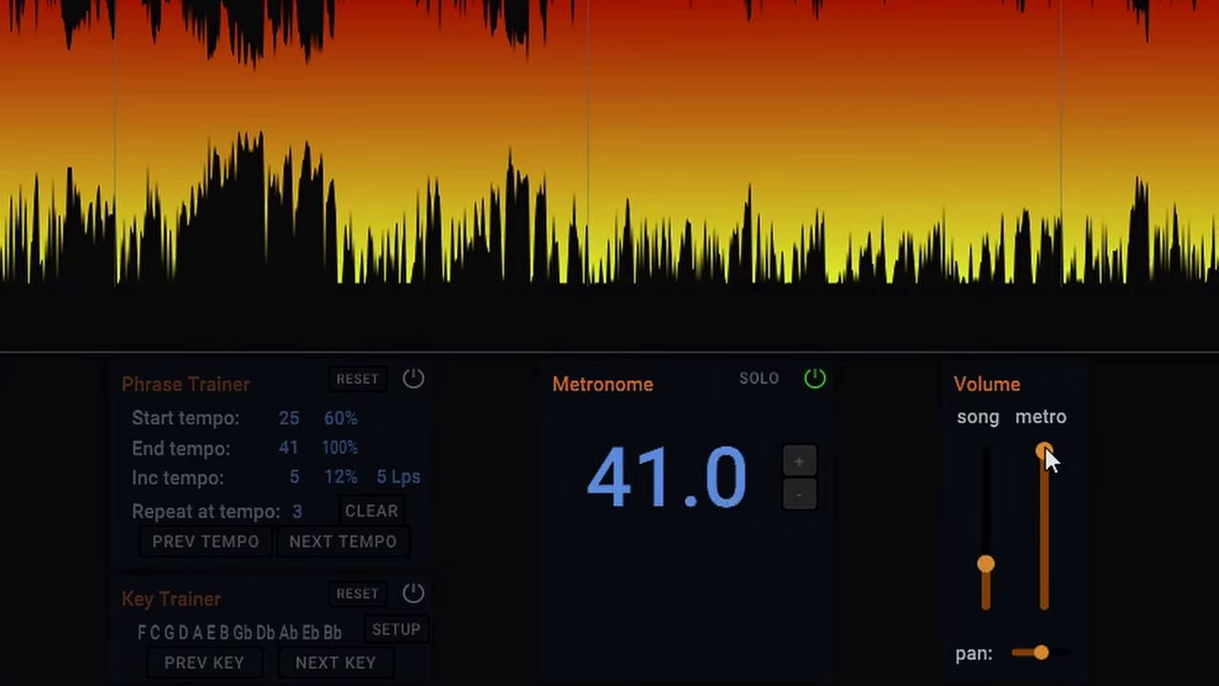
mouse_move(1044, 444)
mouse_down()
mouse_move(1046, 527)
mouse_move(1040, 438)
mouse_up()
drag(1042, 657, 1068, 659)
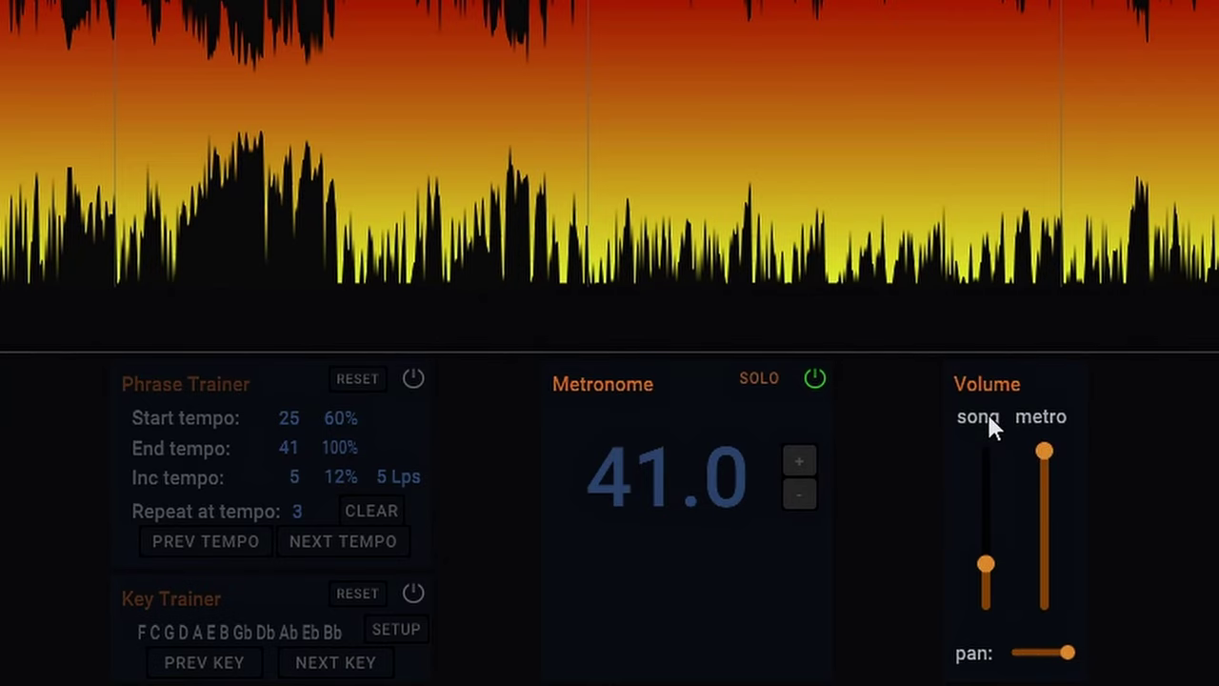
drag(1051, 650, 1044, 659)
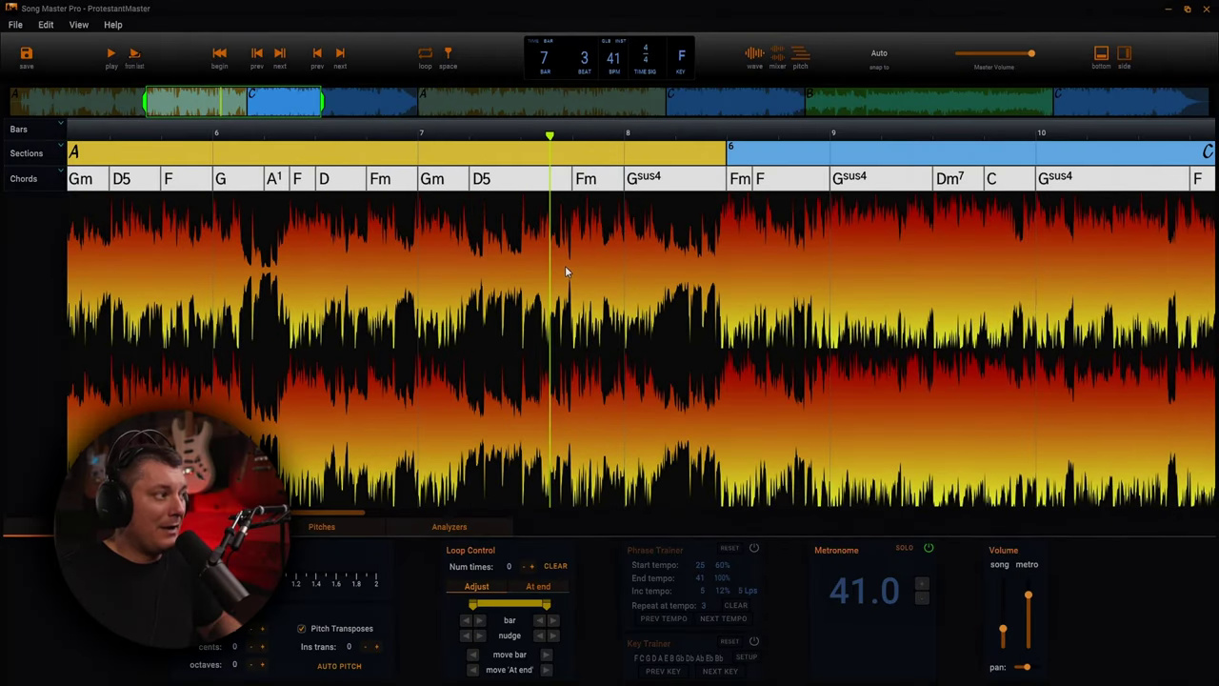
Step: Play from bar 7 at about 1.34× speed, reset to the original tempo, and stop
key(space)
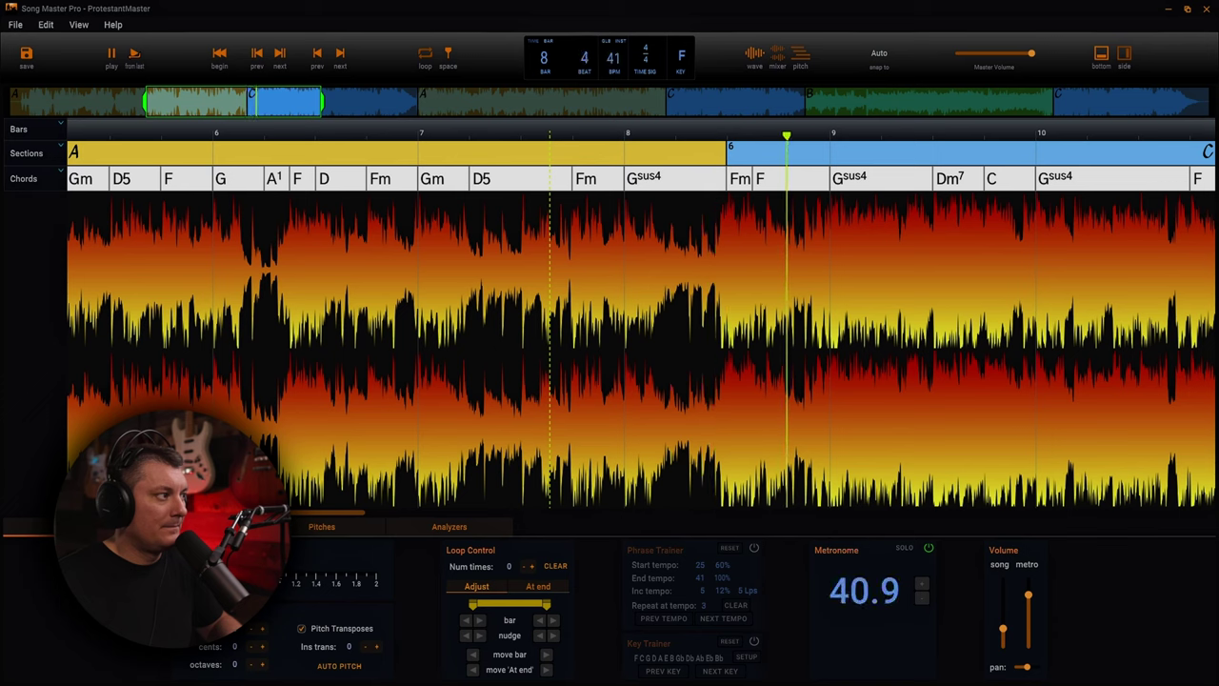
drag(275, 577, 316, 576)
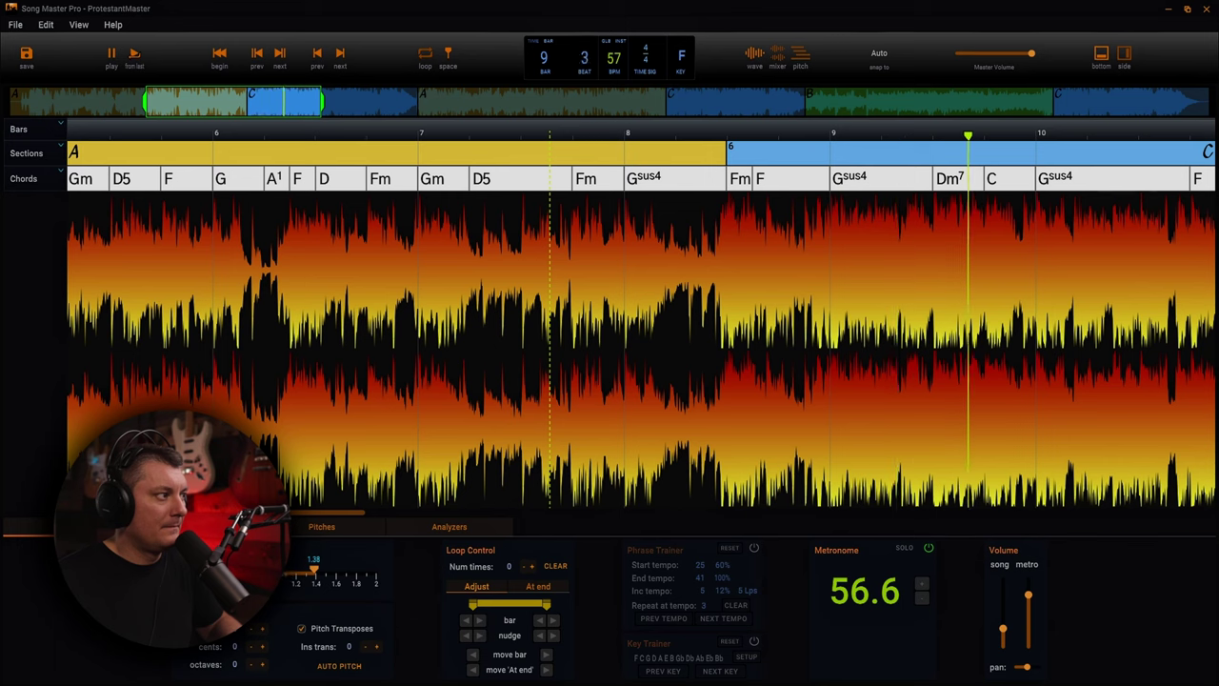
drag(316, 576, 275, 576)
key(space)
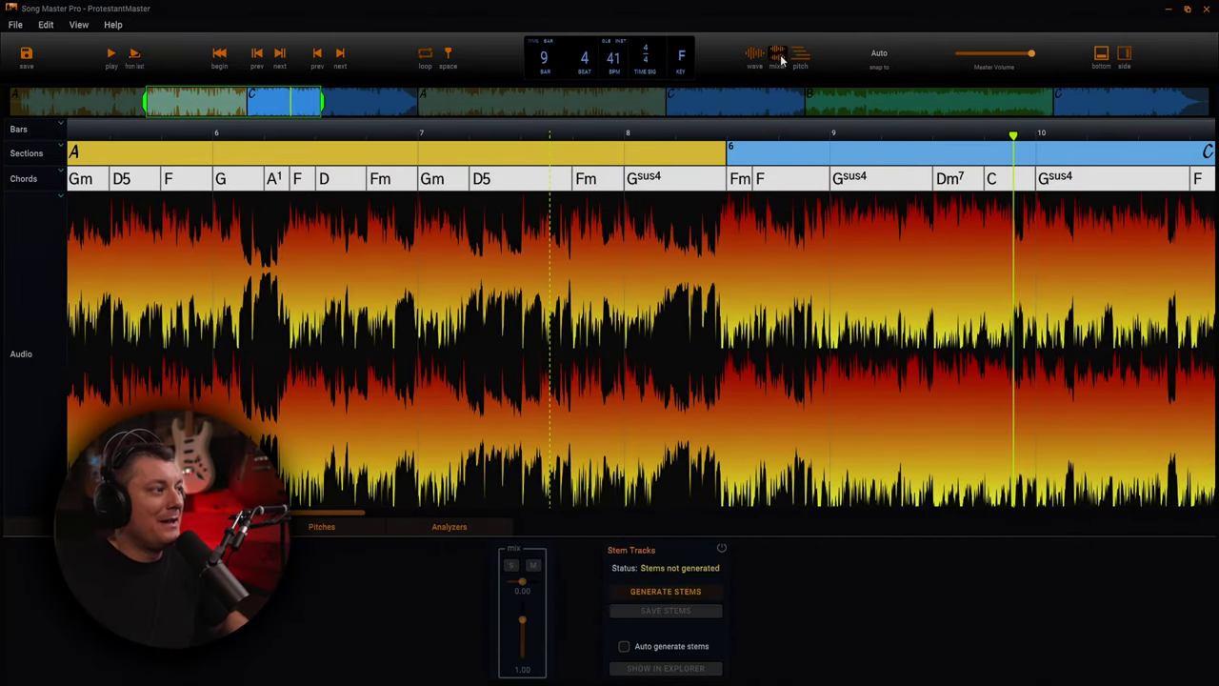
Step: Show the stem mixer panel and bring up the Generate Stems options with all six stems checked
click(761, 62)
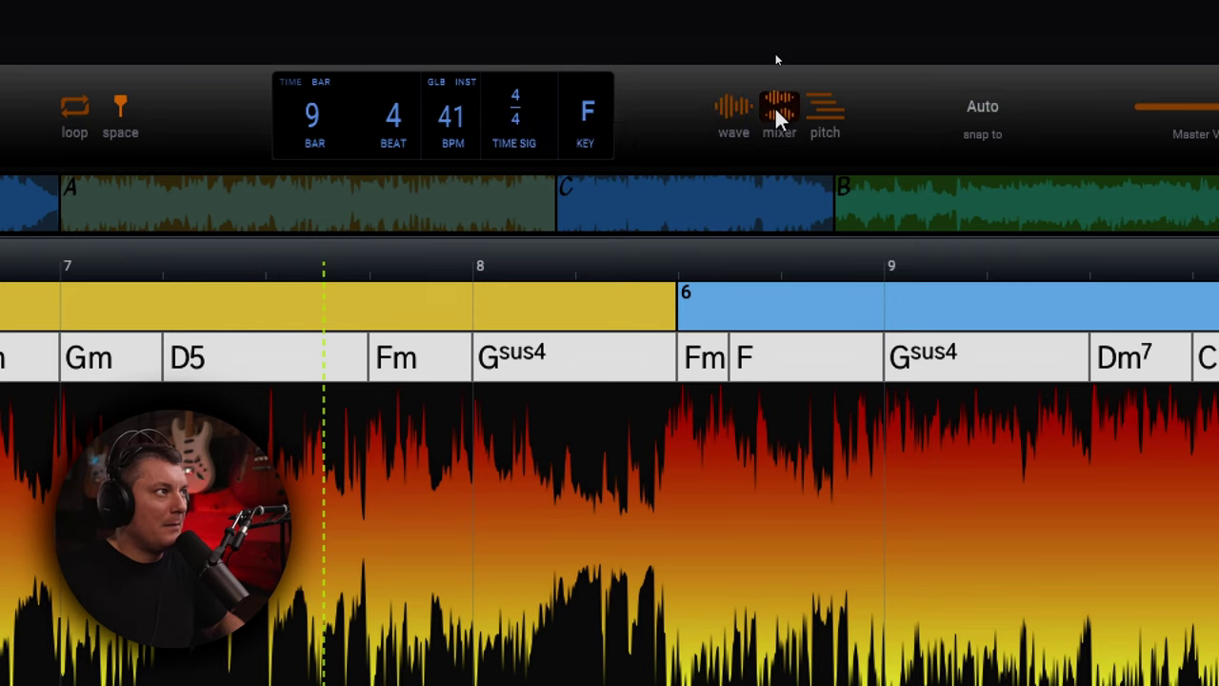
click(833, 108)
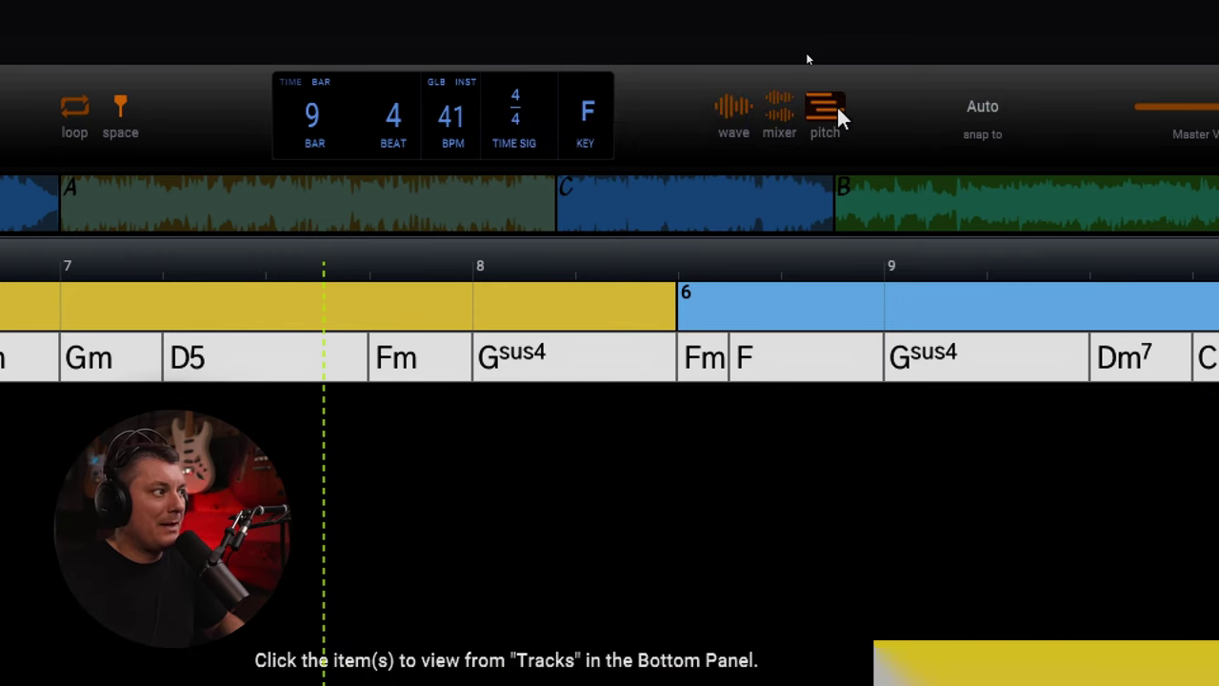
click(775, 111)
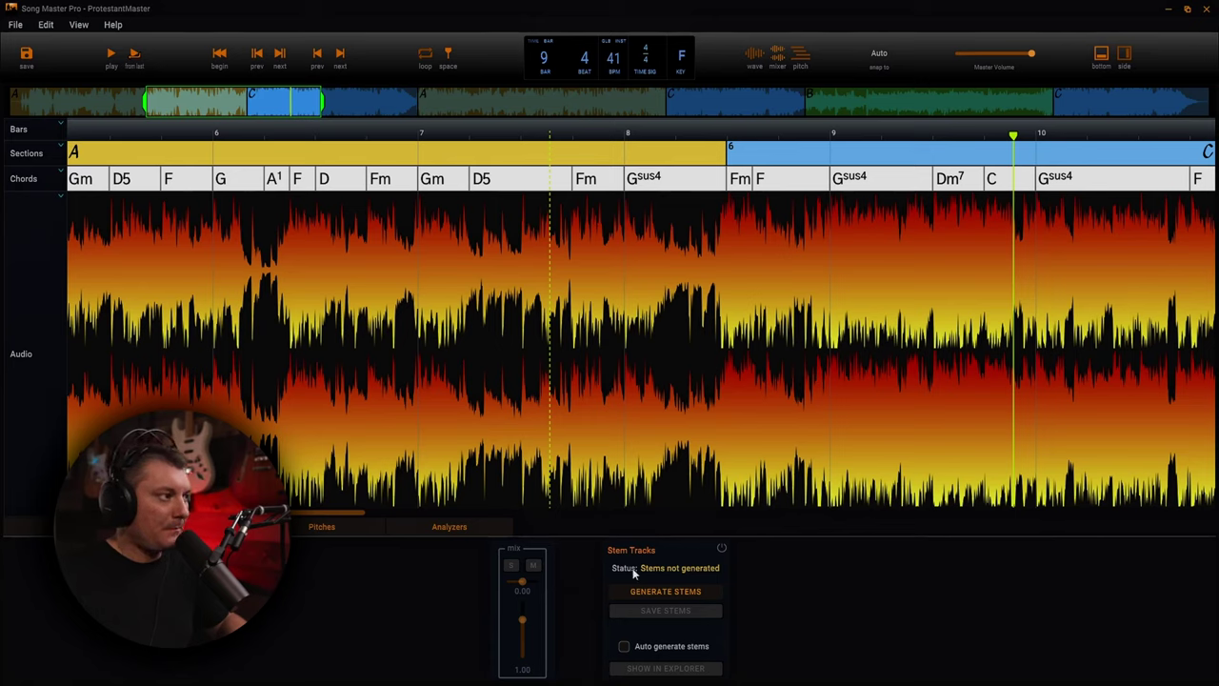
click(687, 591)
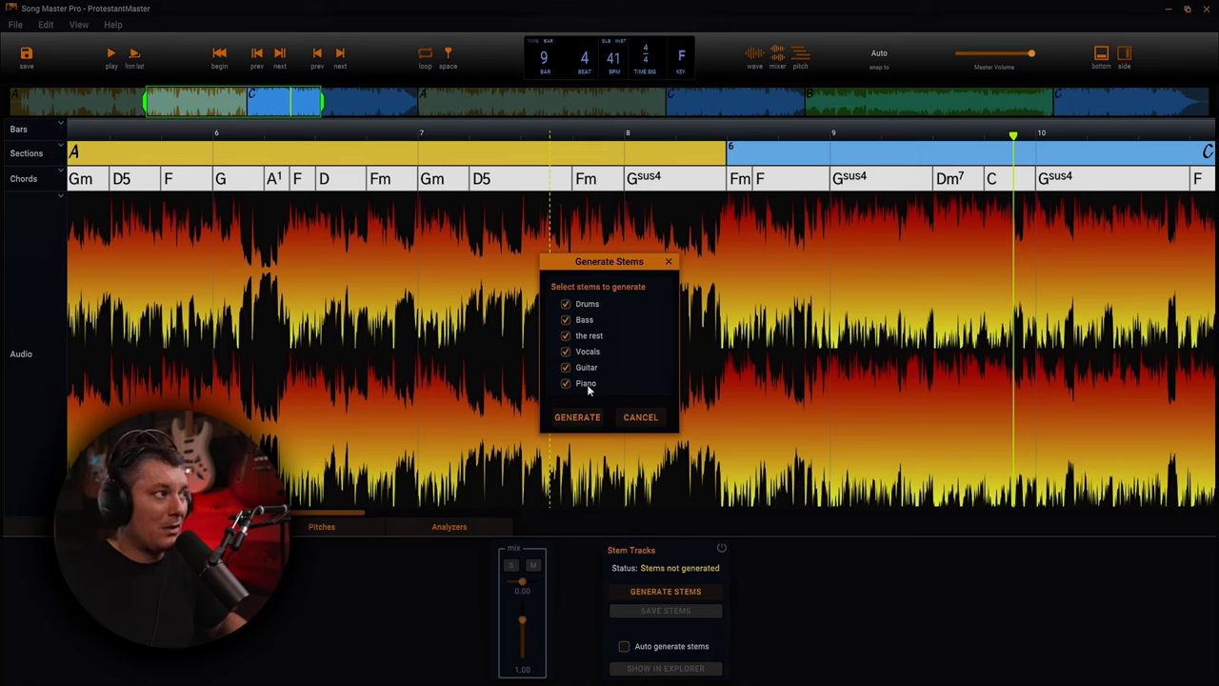
Step: Generate the six stems, then show the Analyzers panel
click(577, 417)
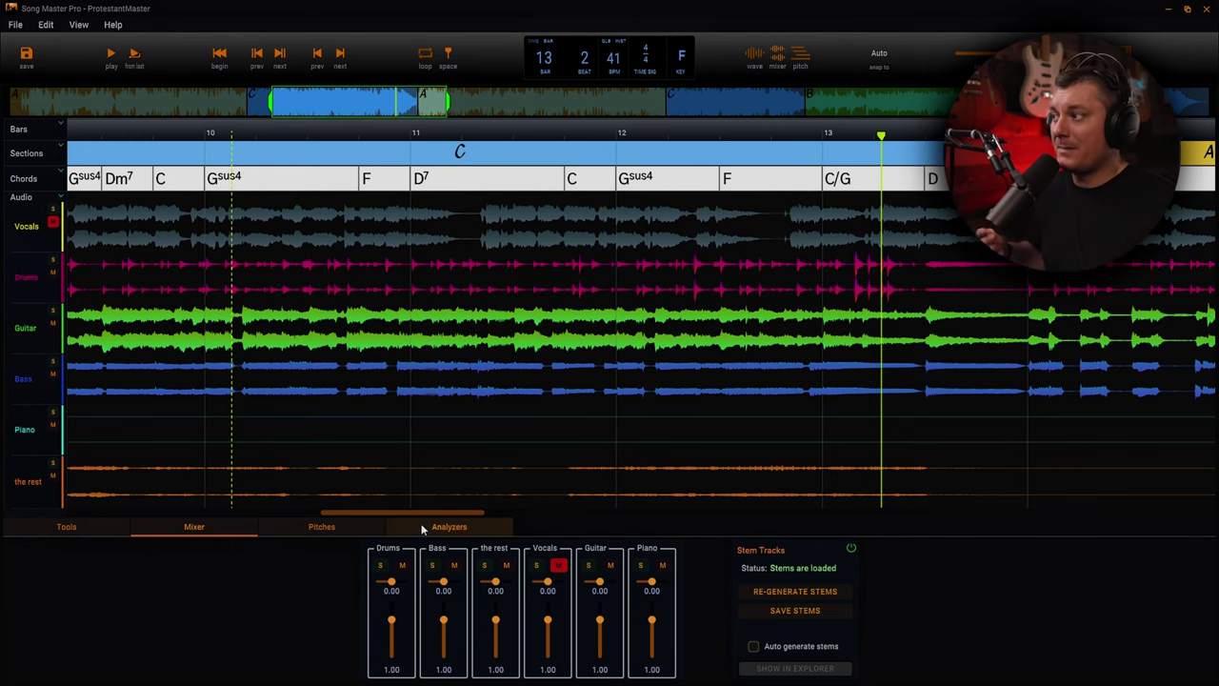
click(421, 525)
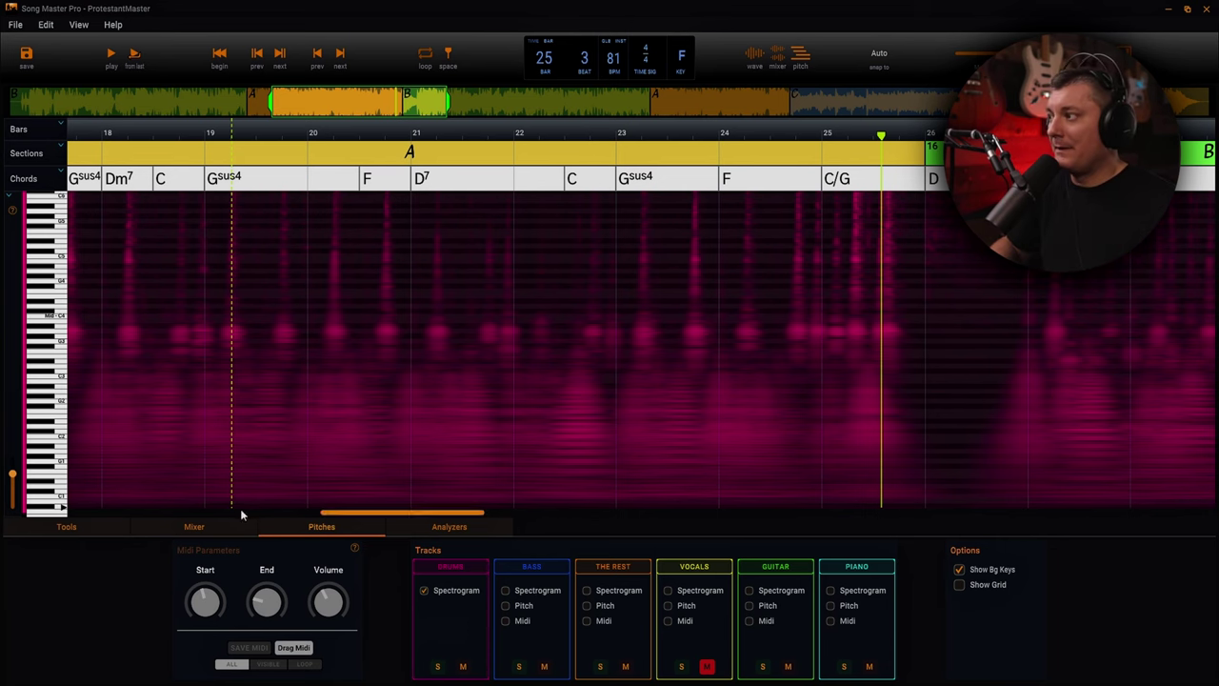
Step: Show the six stem waveforms with mixer faders and move the playhead to bar 18
click(195, 527)
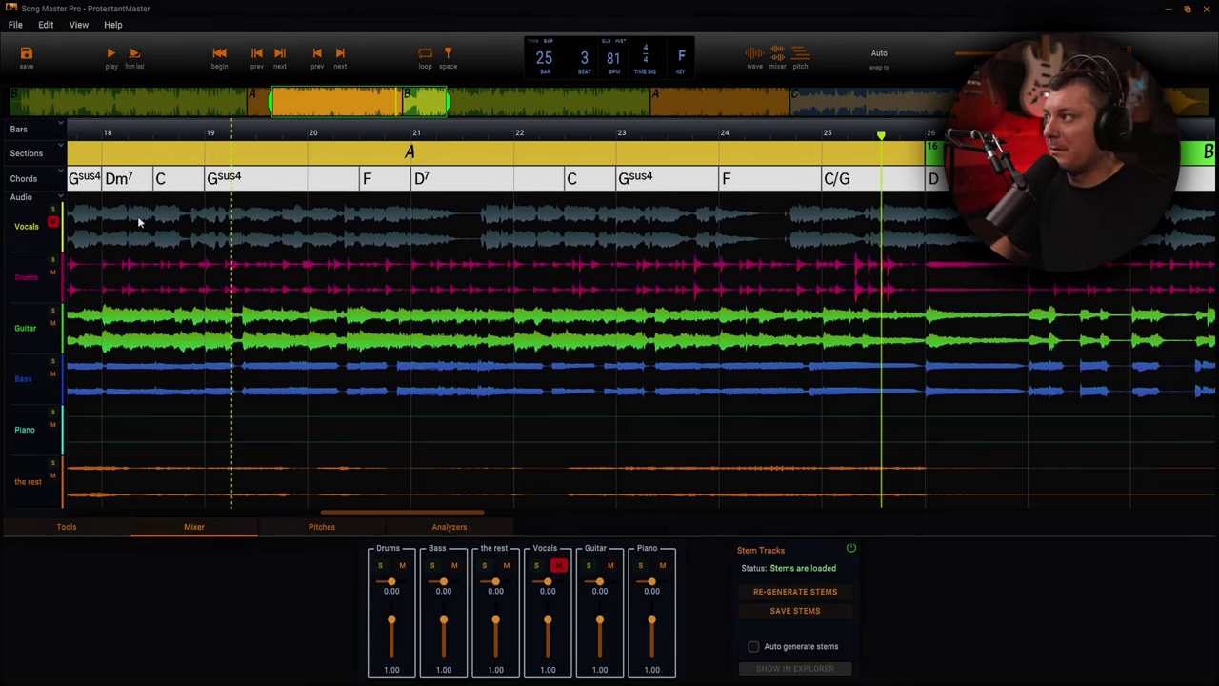
click(80, 137)
Step: Start playback from the beginning of bar 17
click(75, 139)
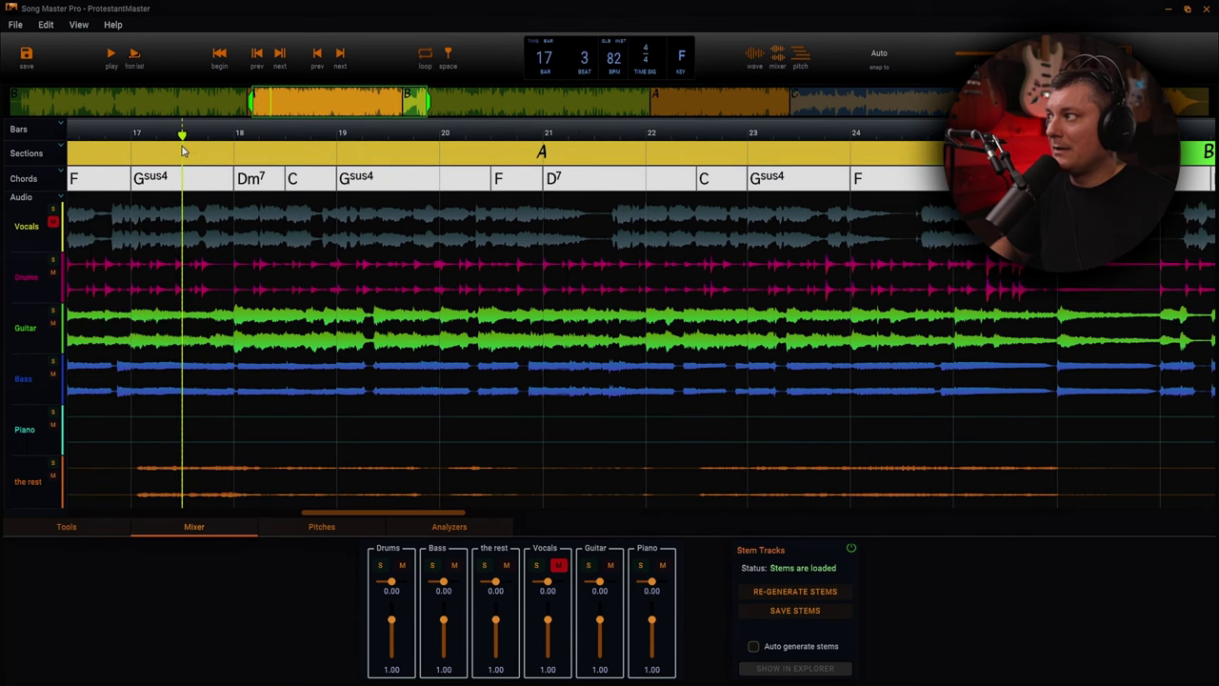
click(115, 140)
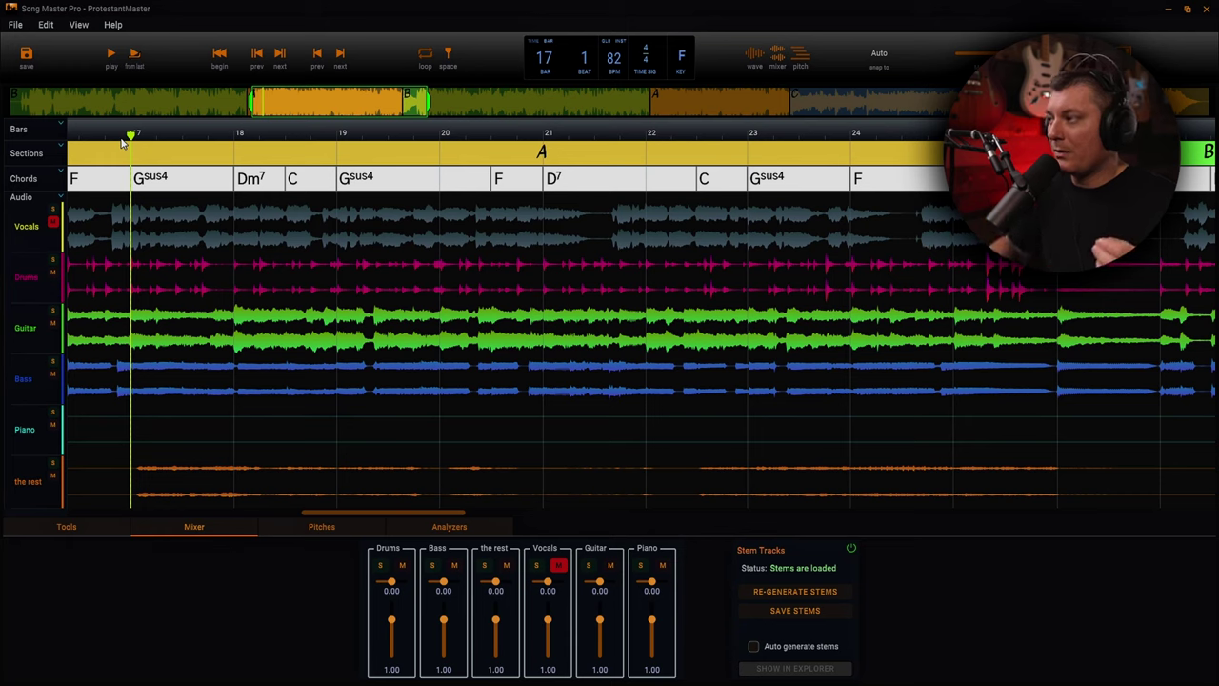
key(space)
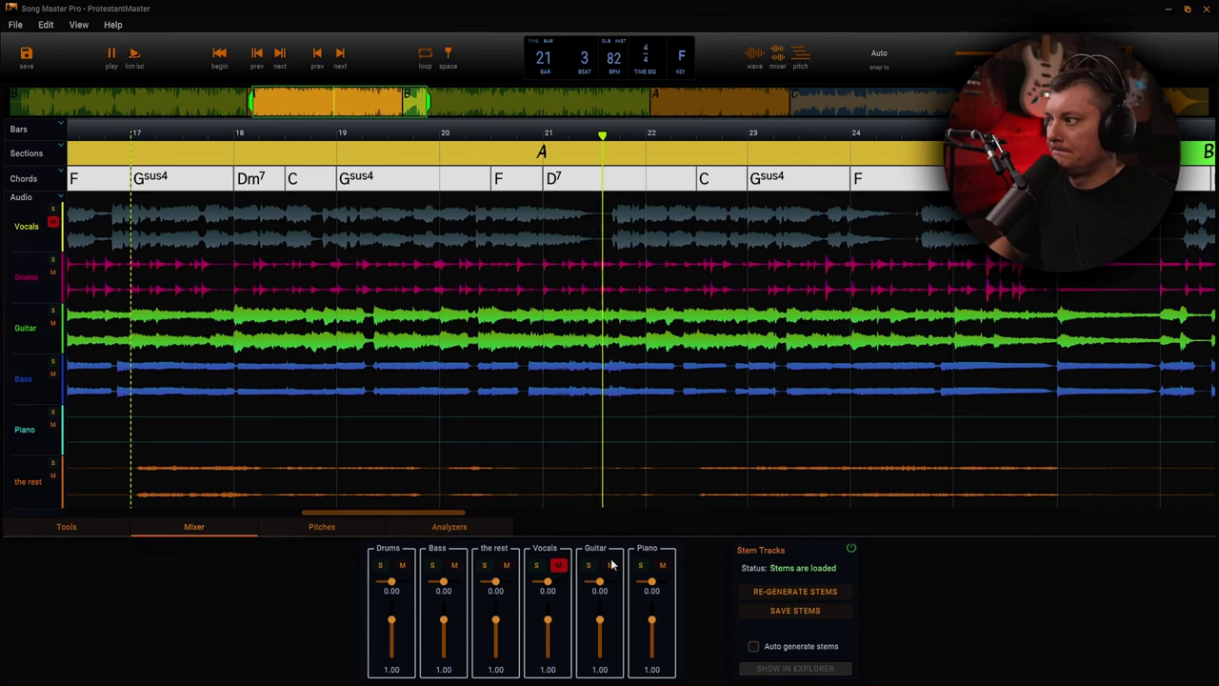
Step: Try the Vocals fader at silence and 2.00, reset it to 1.00, and stop playback
drag(549, 621, 549, 658)
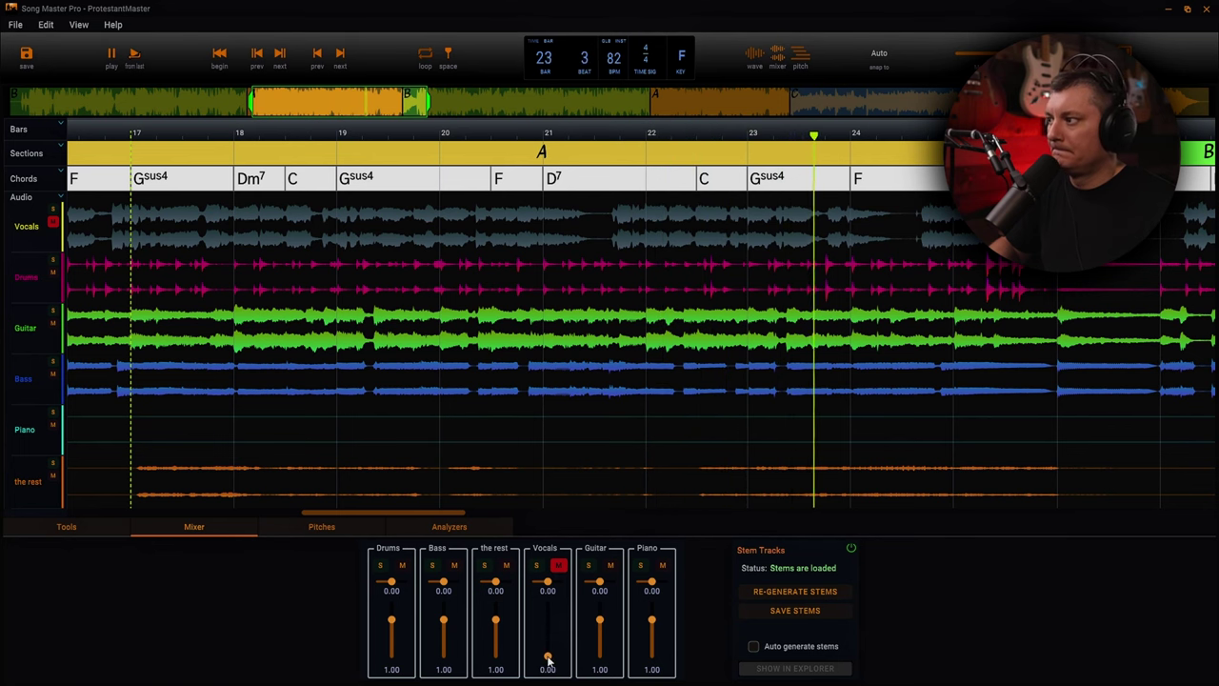
drag(549, 657, 549, 611)
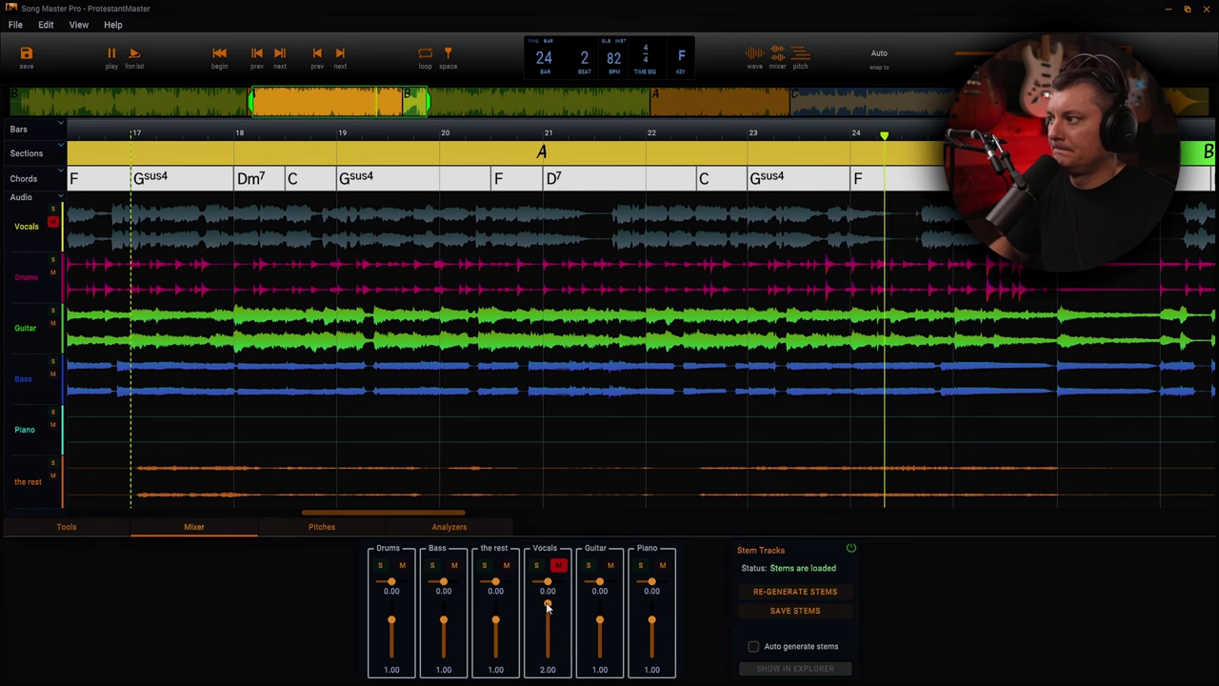
drag(548, 609, 553, 657)
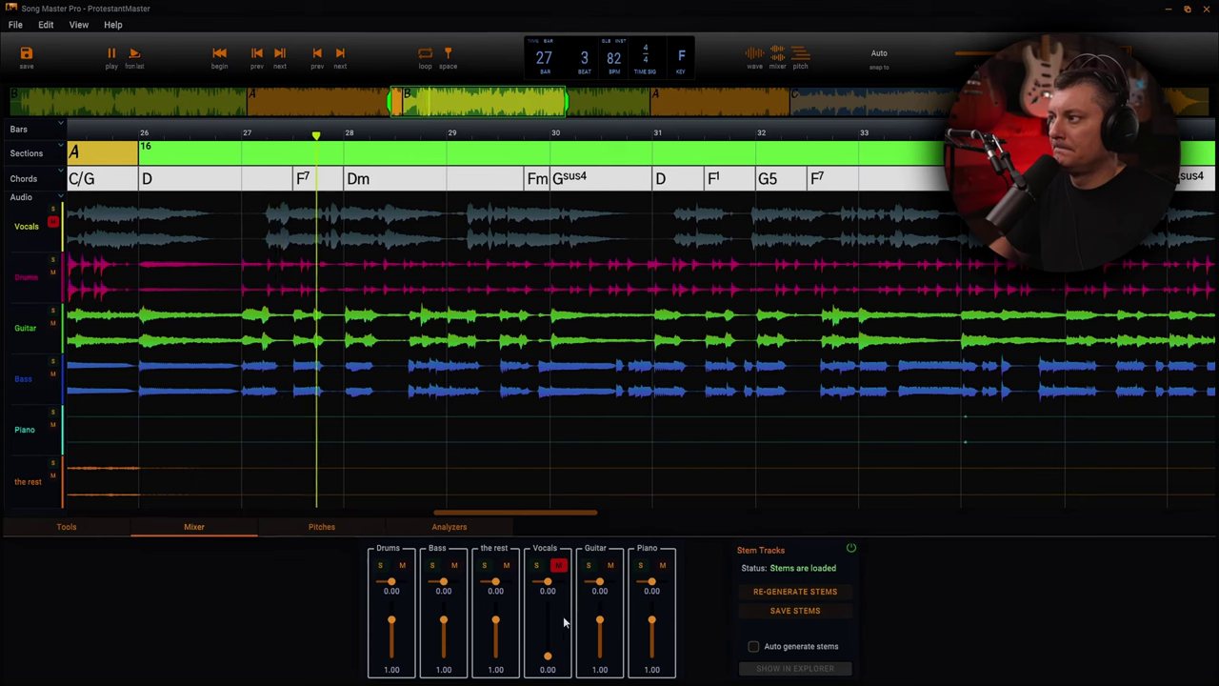
mouse_move(556, 583)
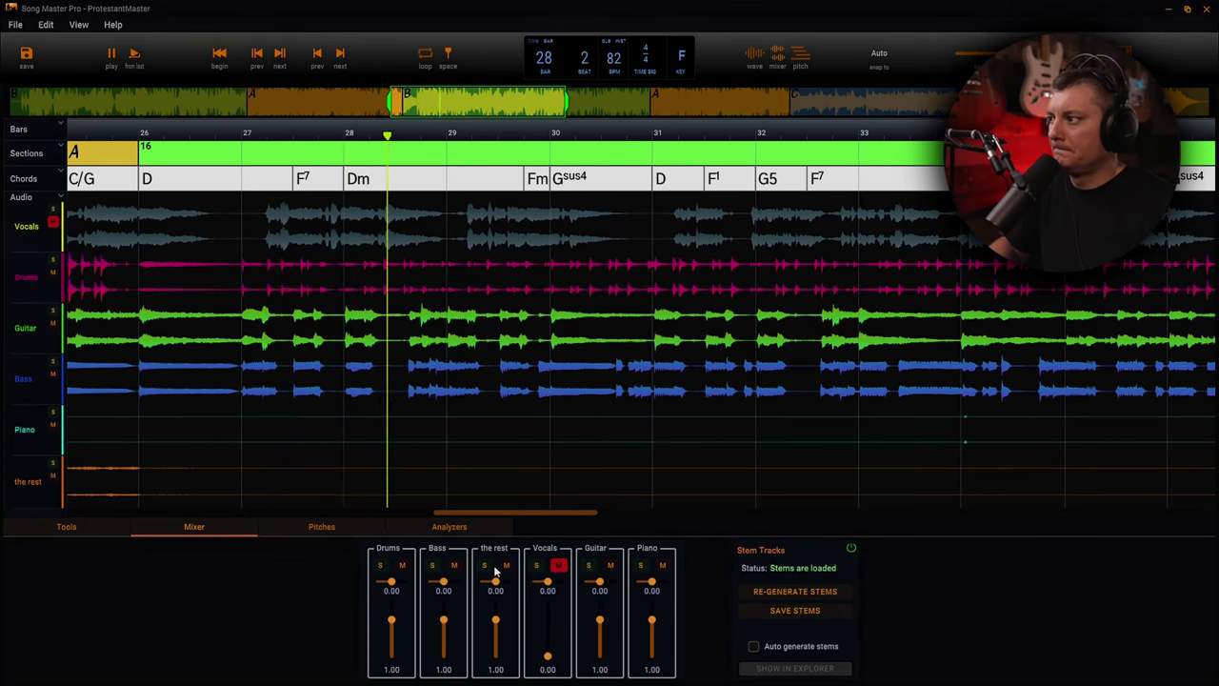
double_click(548, 656)
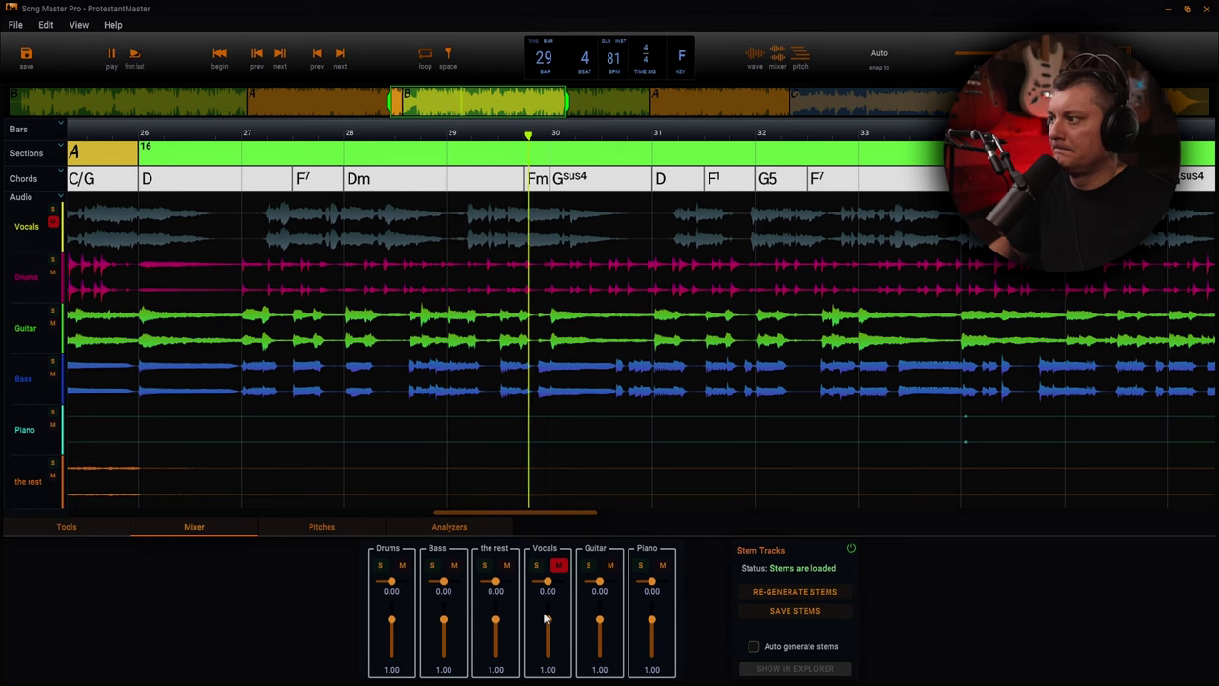
key(space)
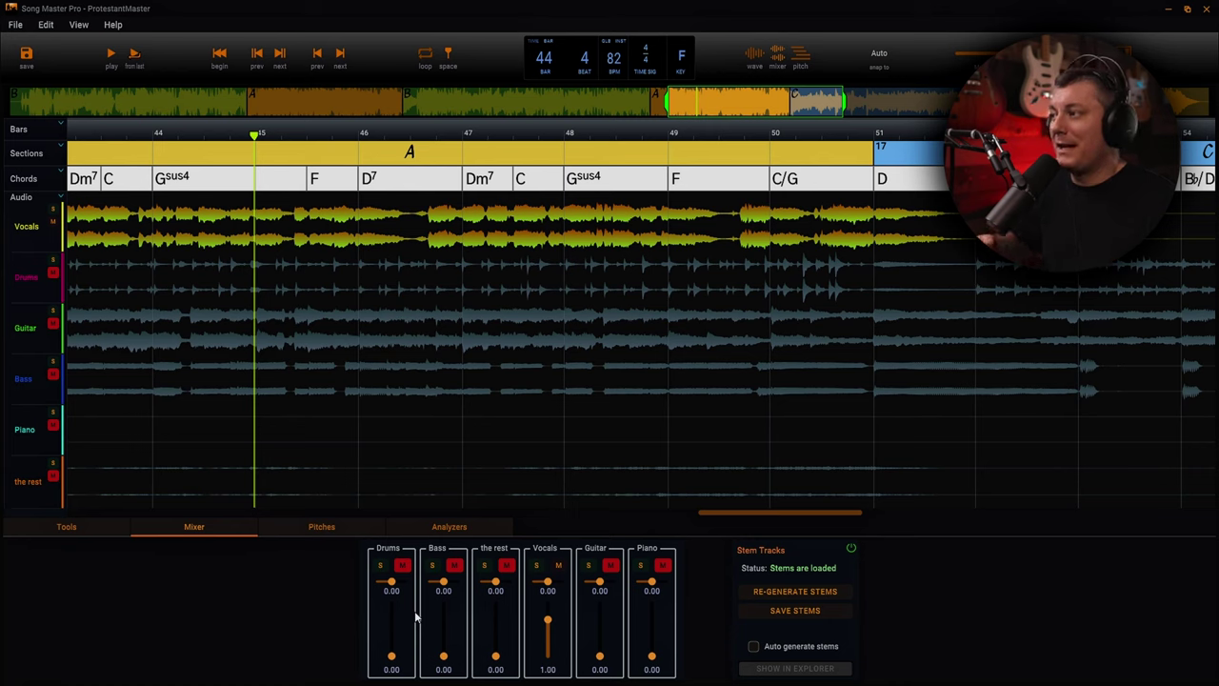
Step: Raise the drums stem back to full volume and display the bass stem's spectrogram
drag(391, 659, 391, 621)
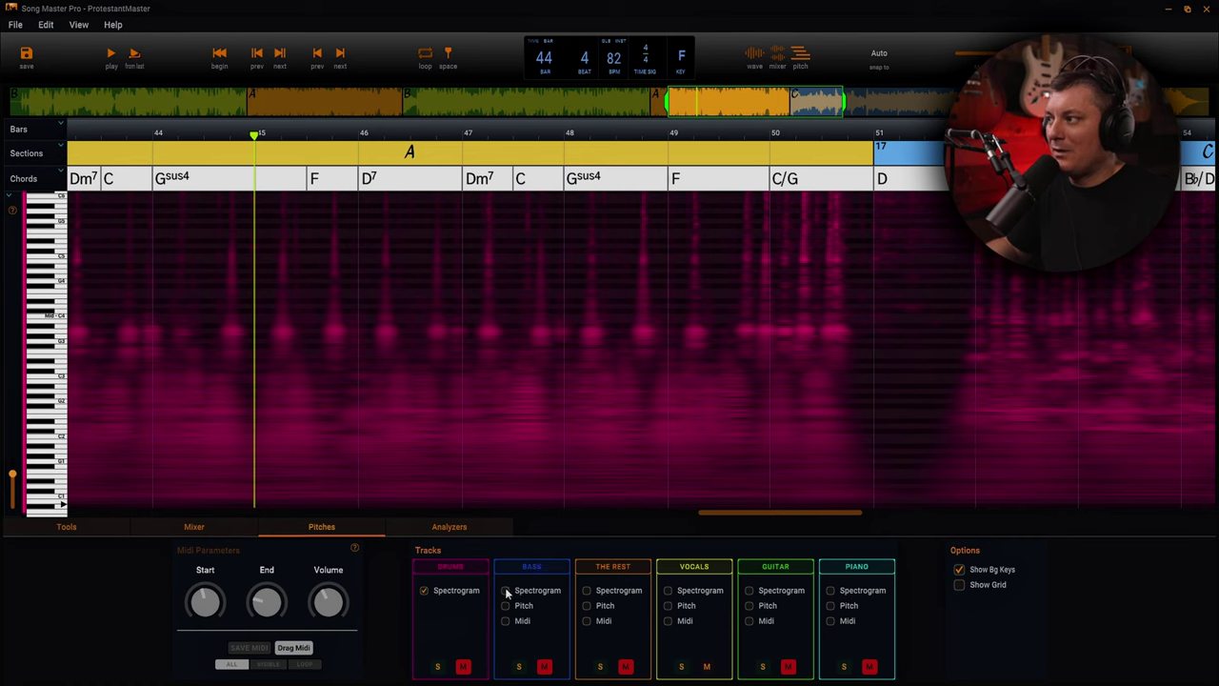
click(505, 591)
Step: Hide the drums spectrogram and overlay the bass line's detected MIDI notes (G1, F1, D2, C2)
click(425, 591)
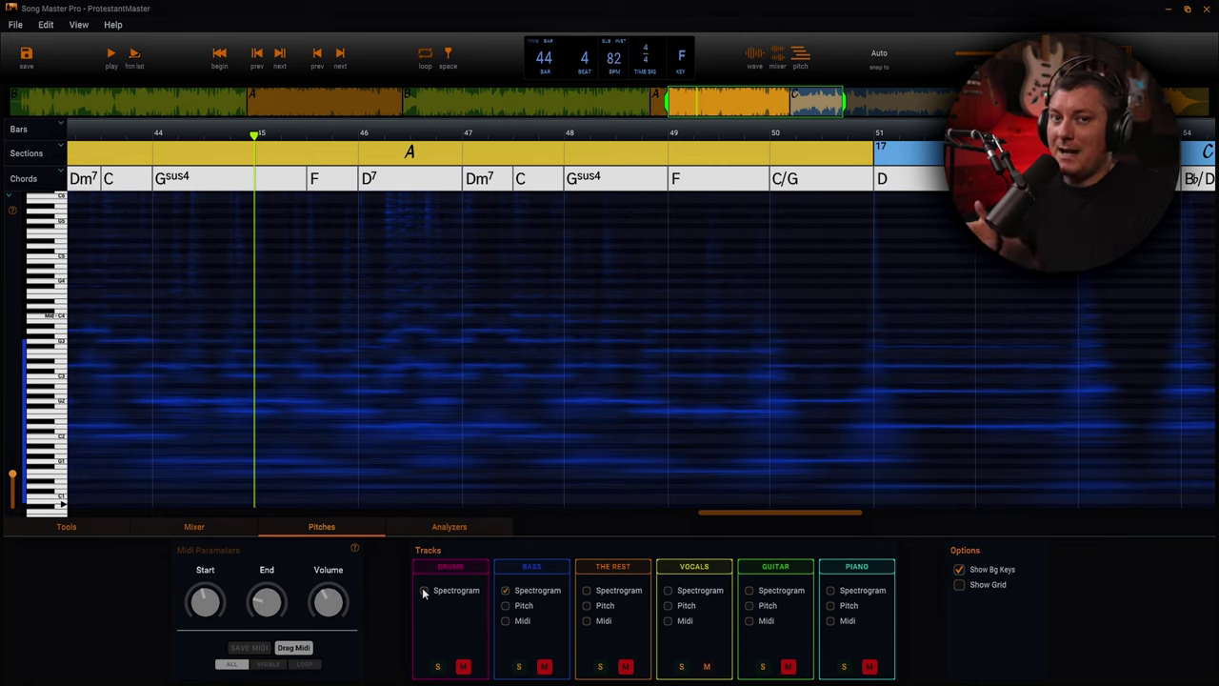
click(506, 622)
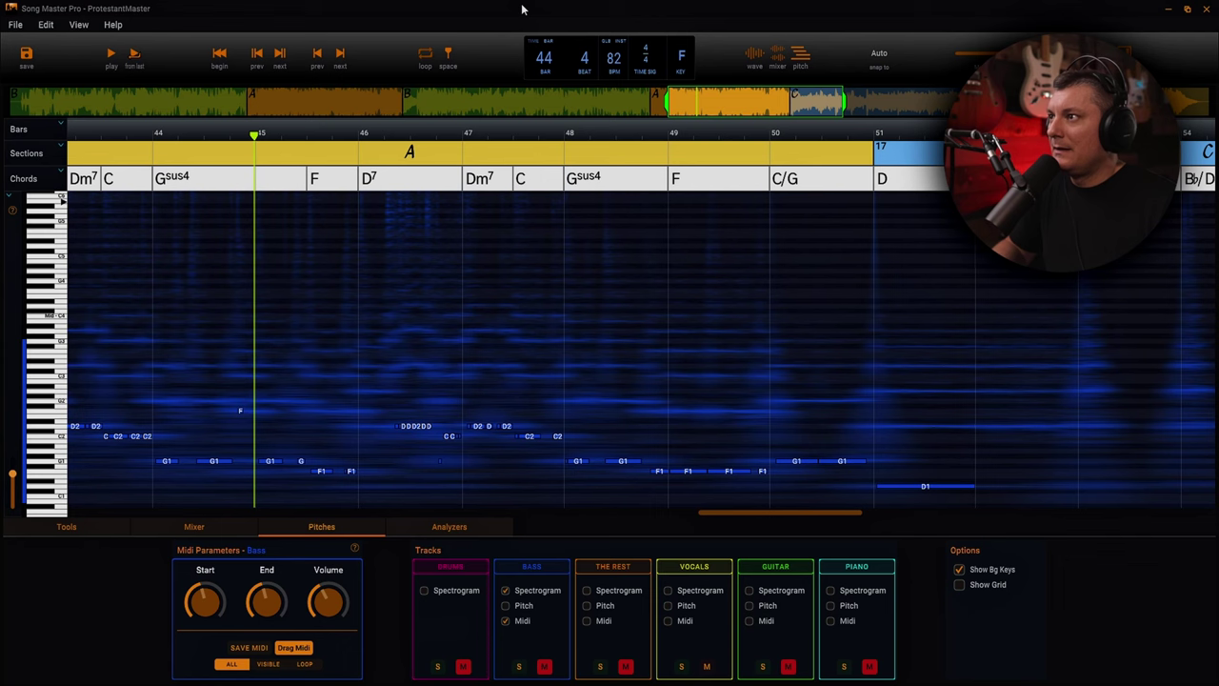
Step: Place Cakewalk beside Song Master Pro, then collapse Cakewalk's inspector and browser panels
click(1189, 8)
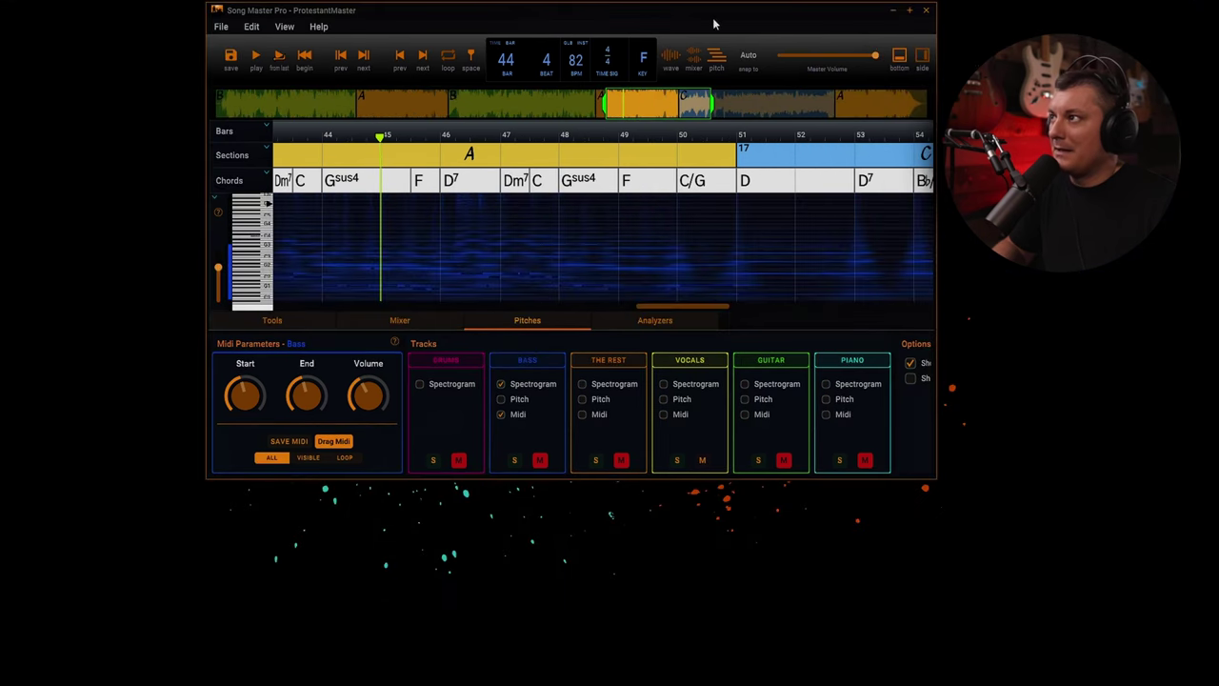
drag(686, 21, 955, 27)
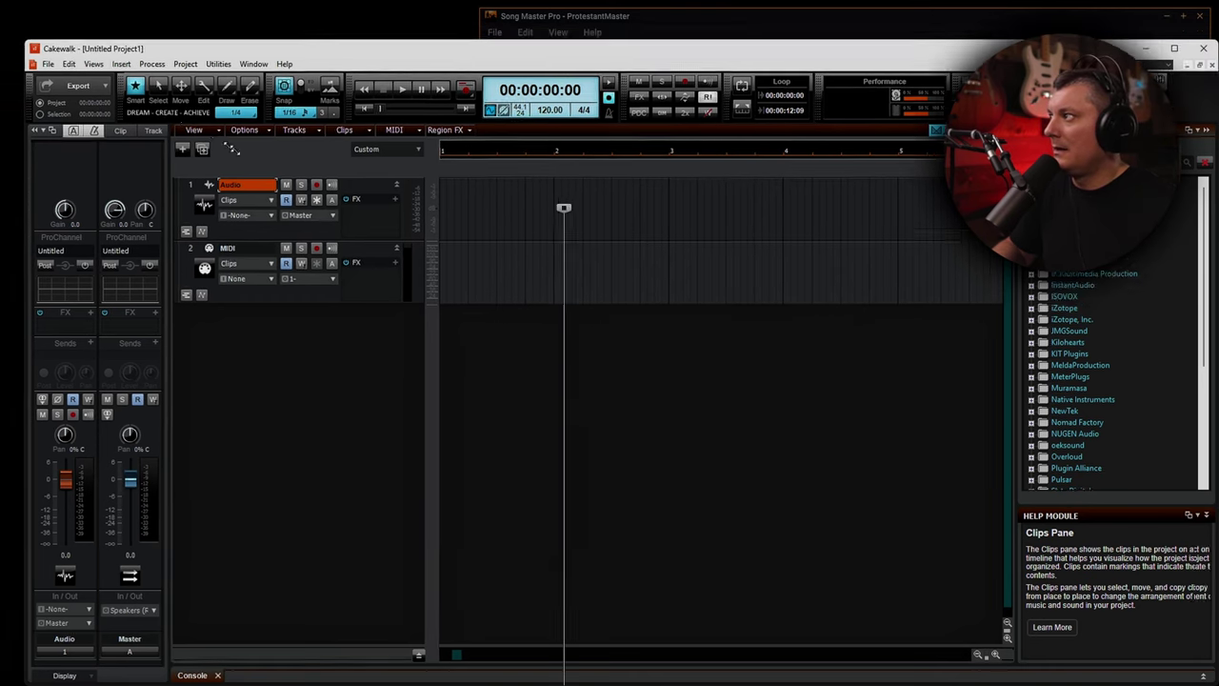
drag(343, 36, 656, 267)
drag(867, 275, 737, 191)
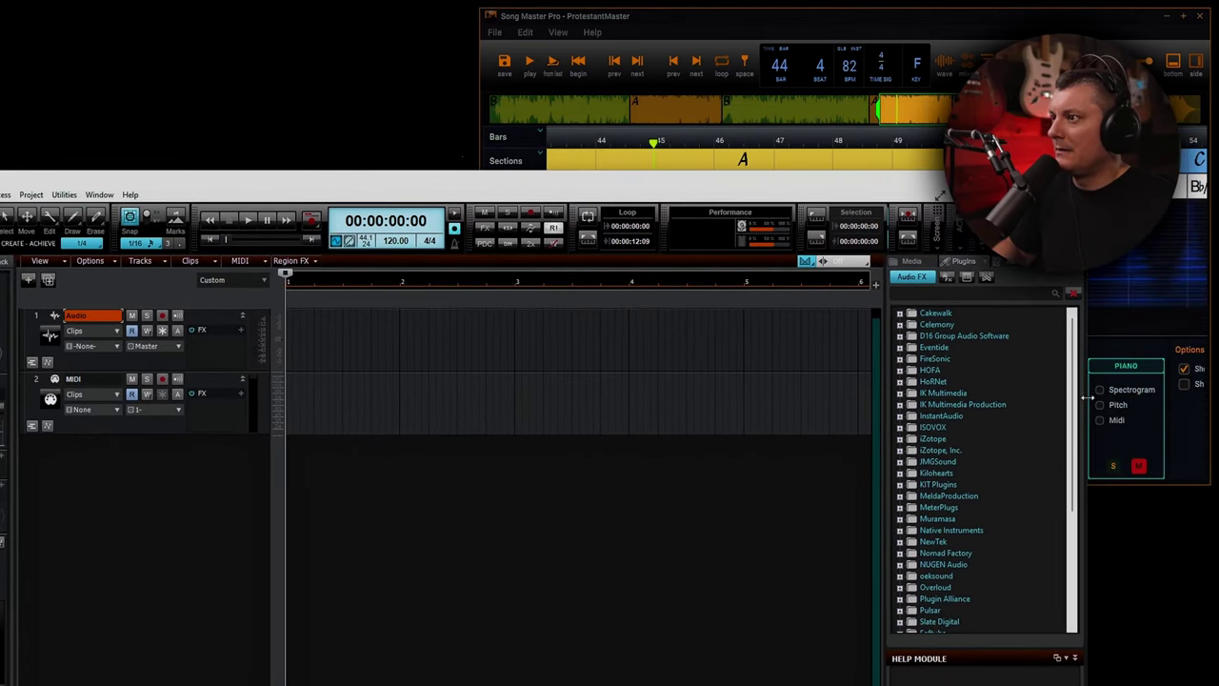
drag(1087, 399, 496, 276)
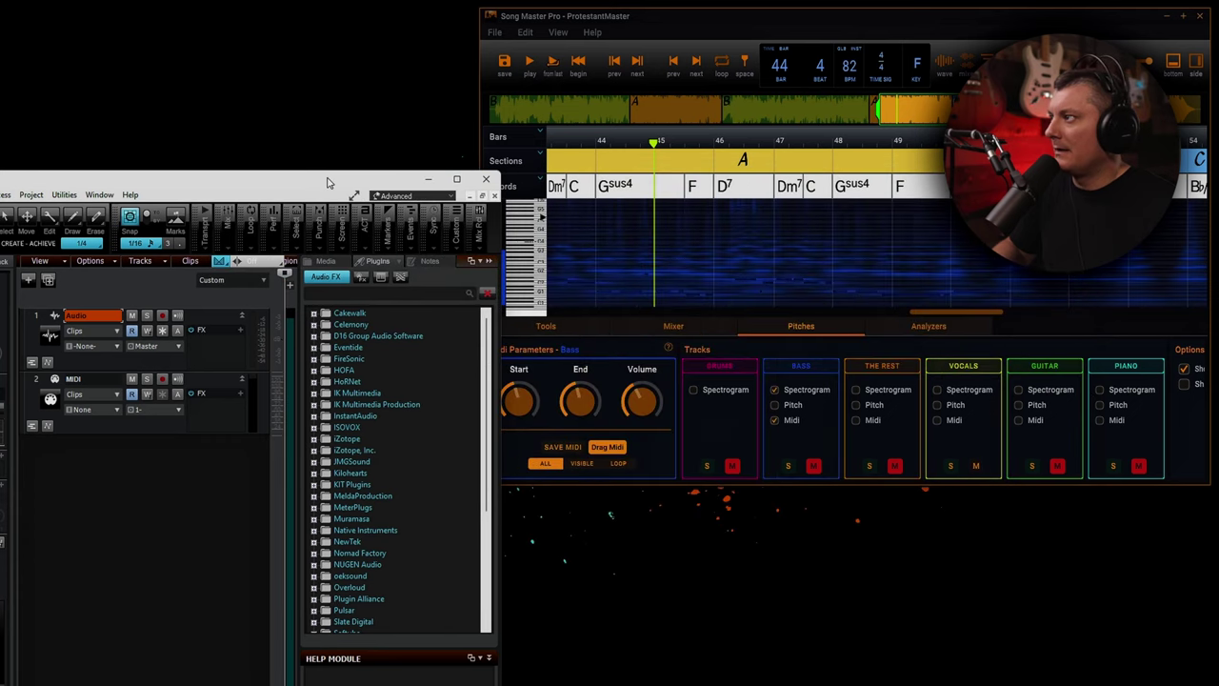
drag(329, 182, 455, 75)
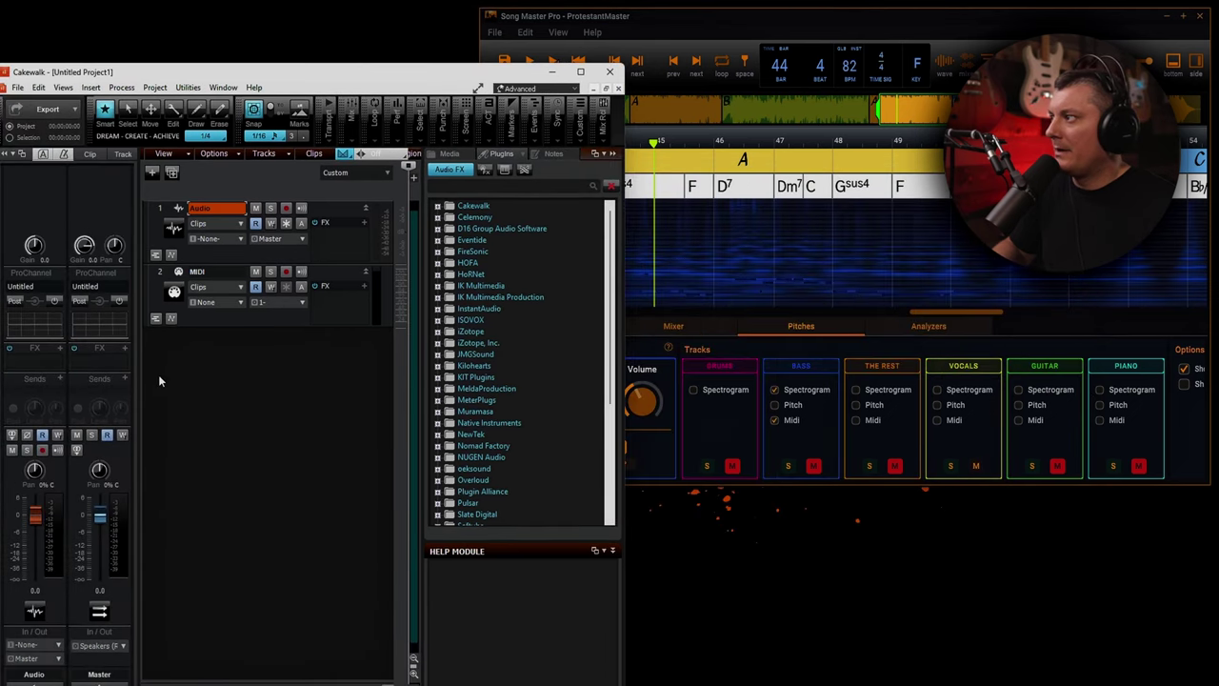
click(5, 157)
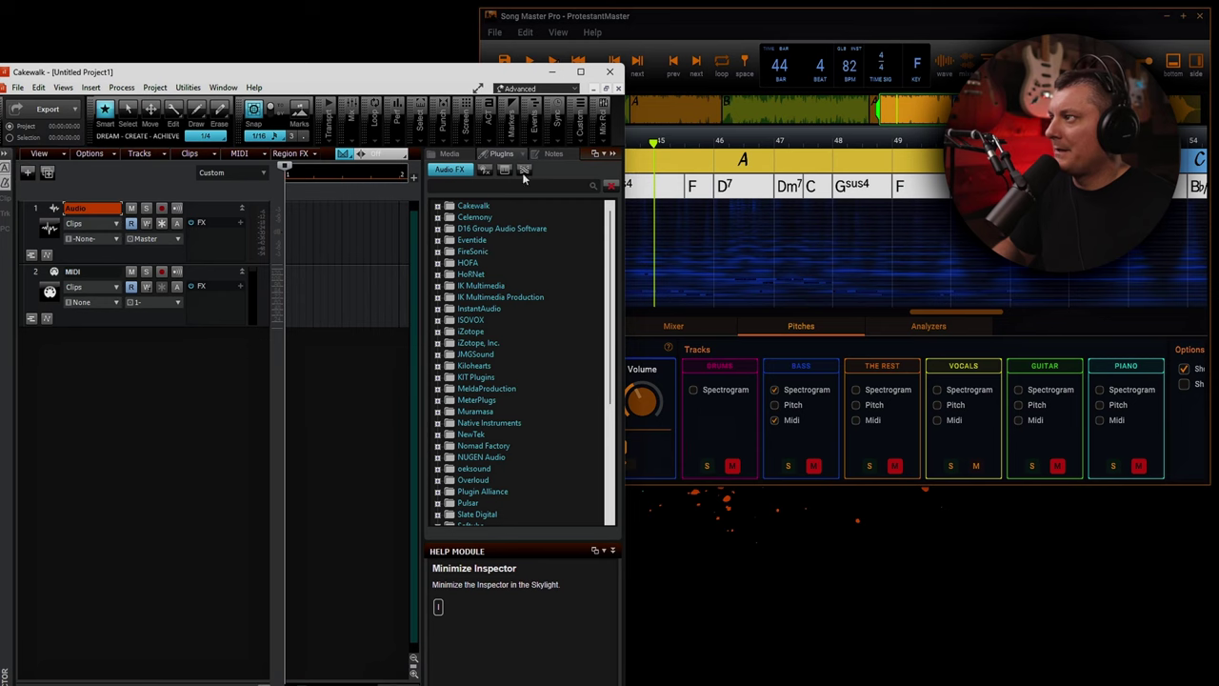
click(614, 155)
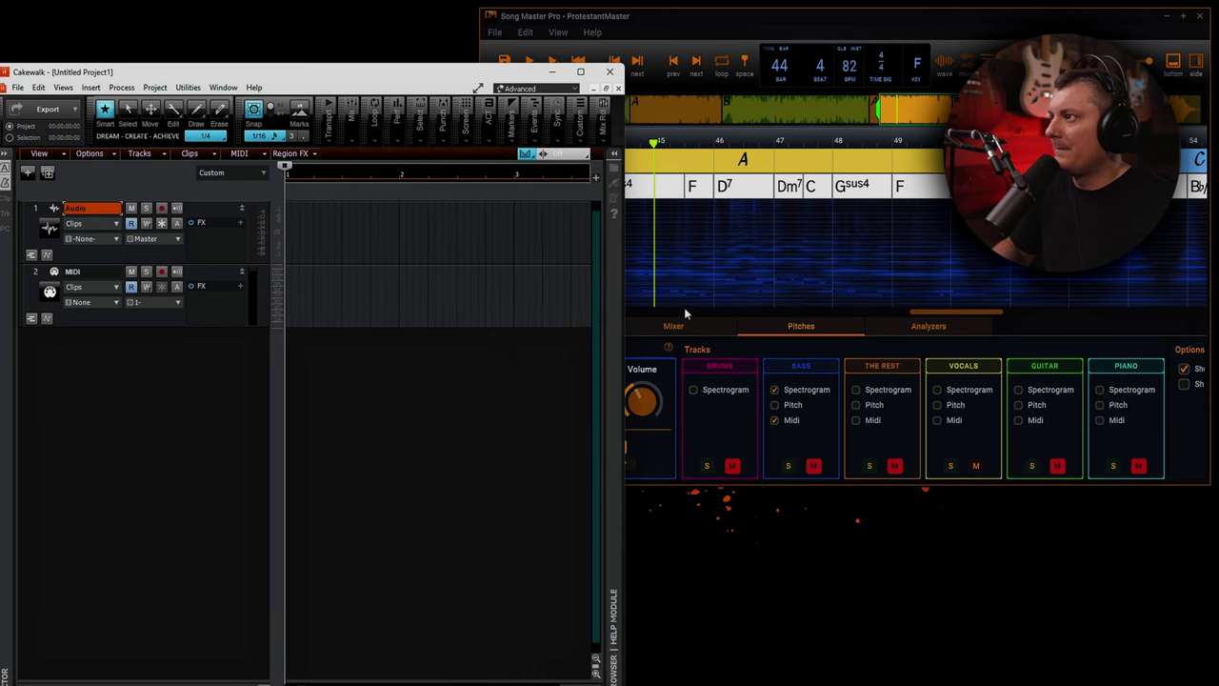
Step: Return Song Master's playhead to the song start and drop the bass MIDI onto Cakewalk's MIDI track
drag(815, 19, 857, 114)
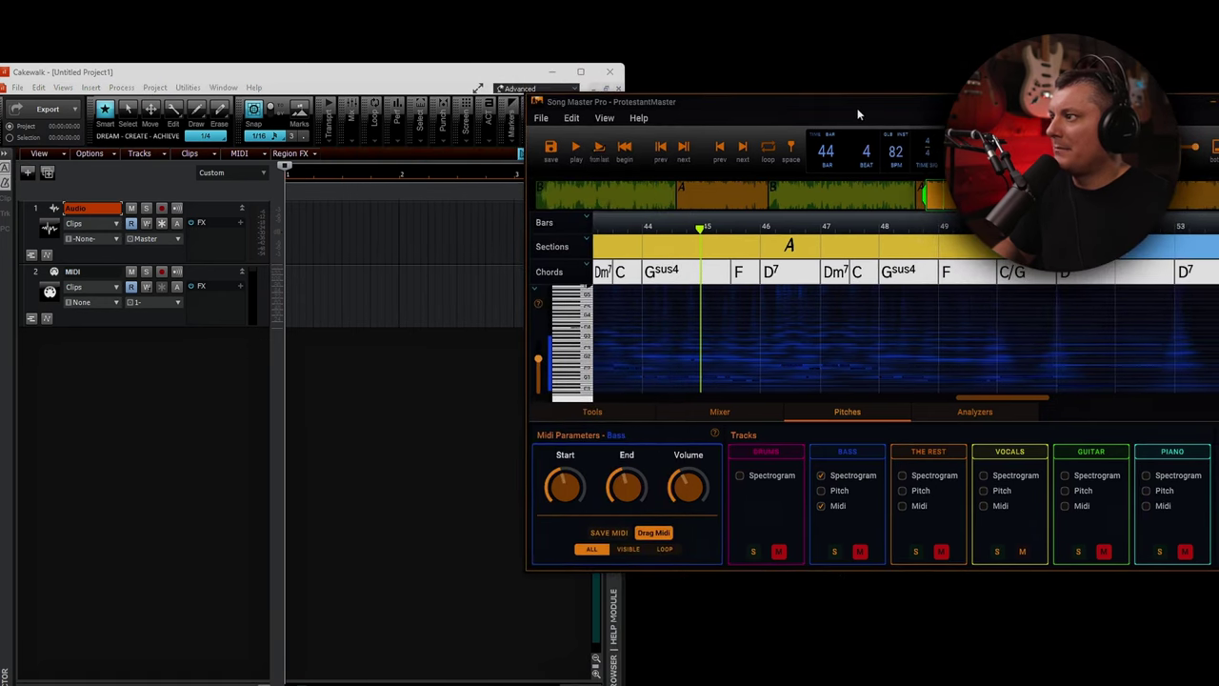
click(660, 147)
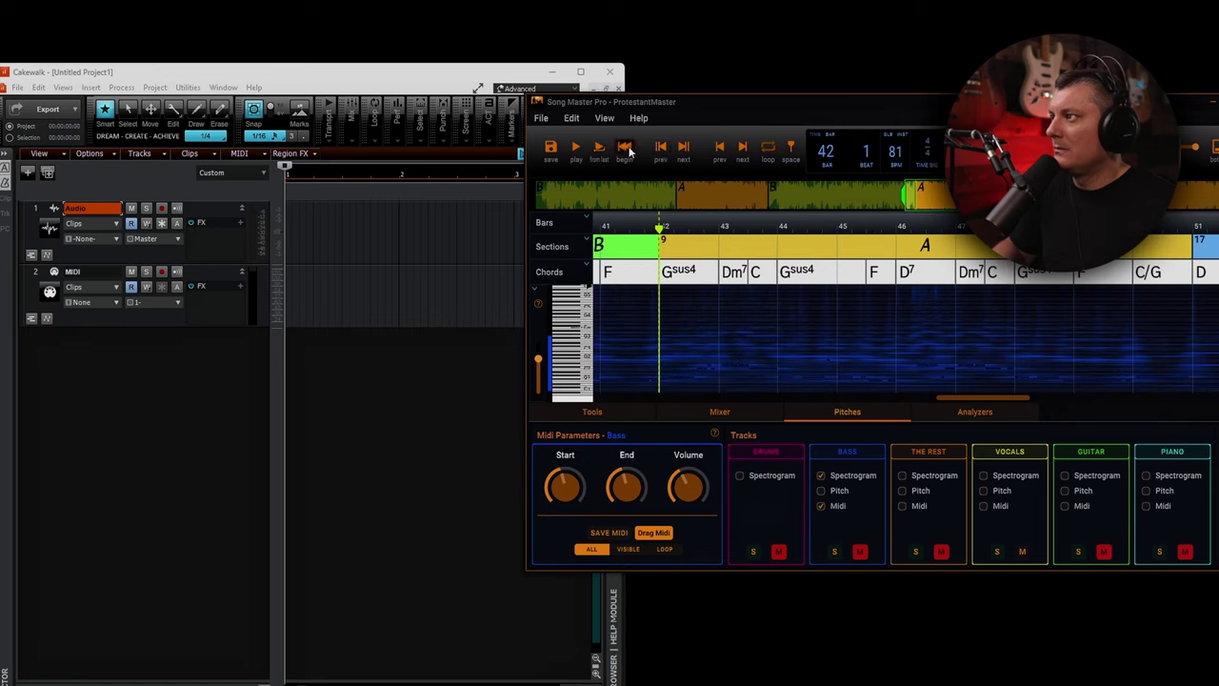
click(627, 150)
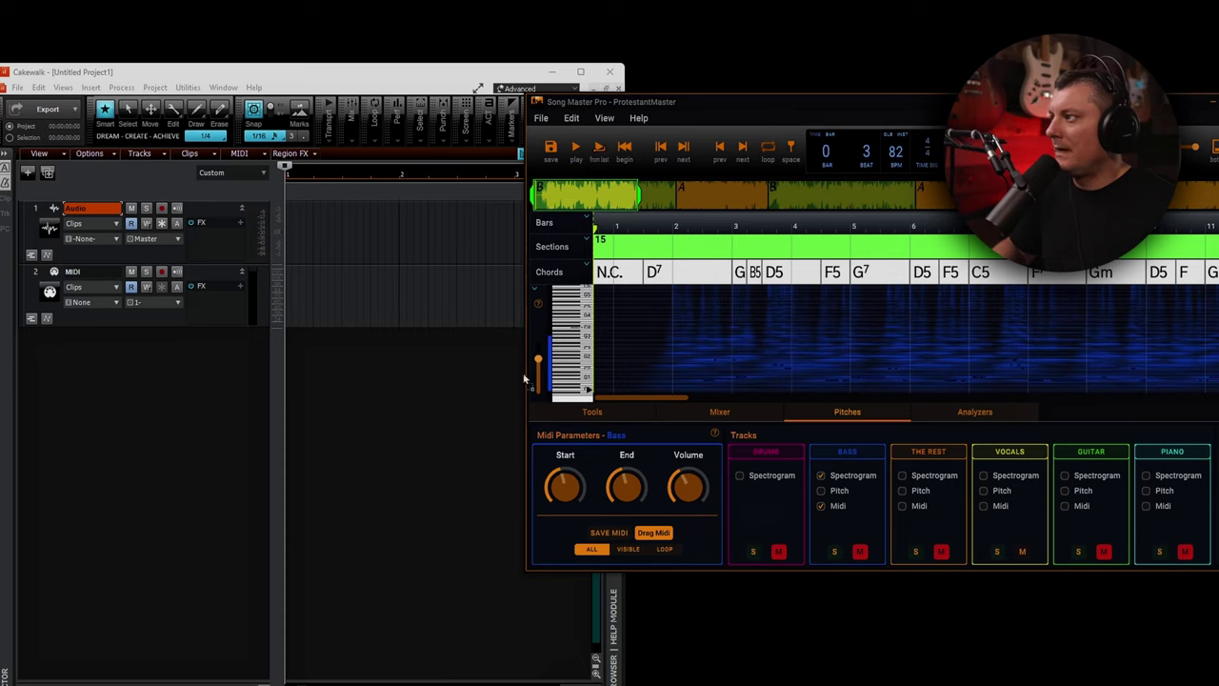
click(305, 233)
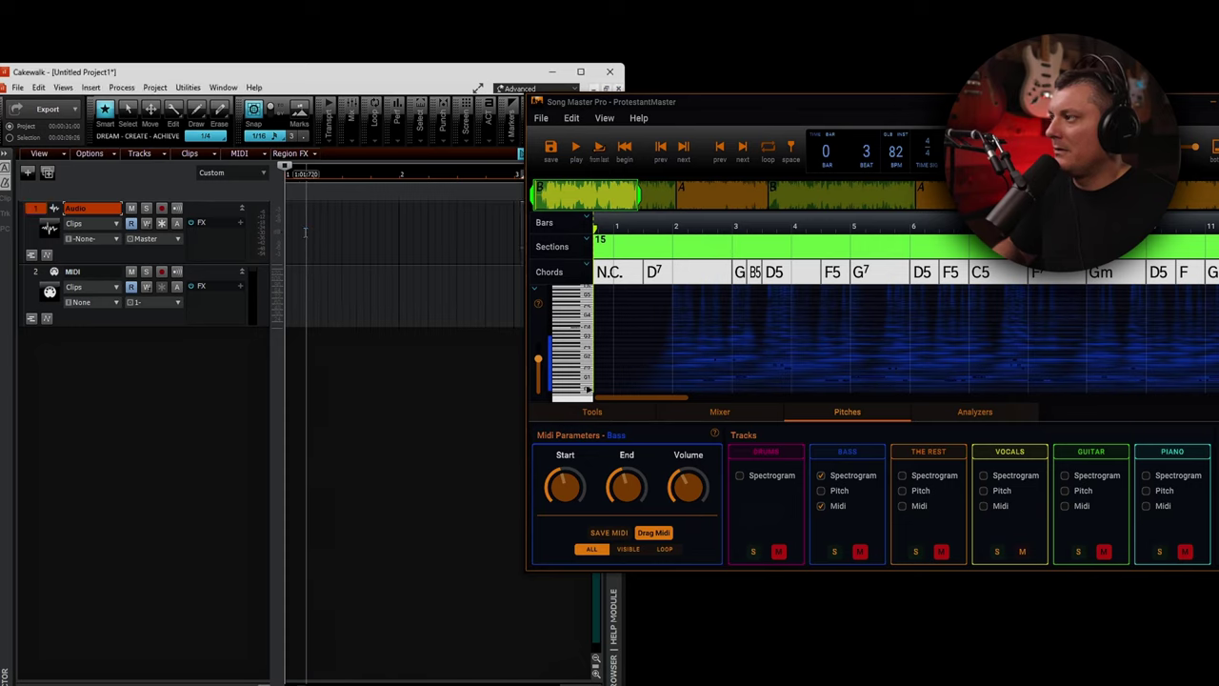
click(488, 191)
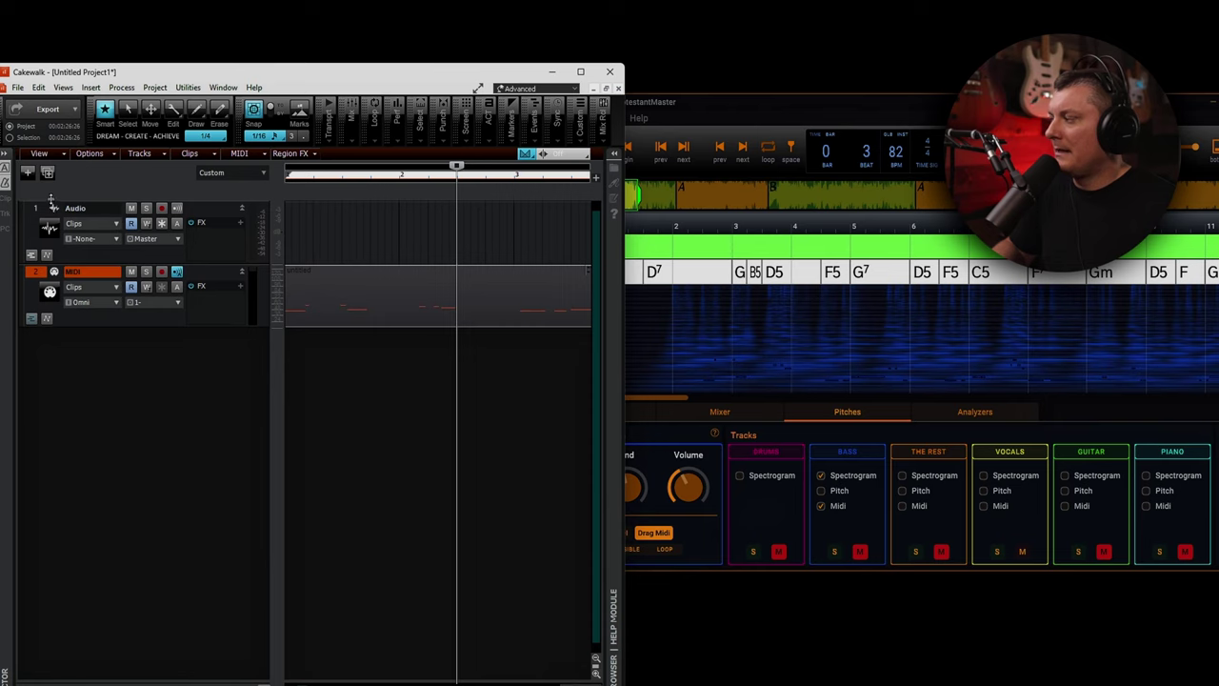
Step: Insert a new MODO BASS 2 instrument track from the track pane's context menu
right_click(175, 343)
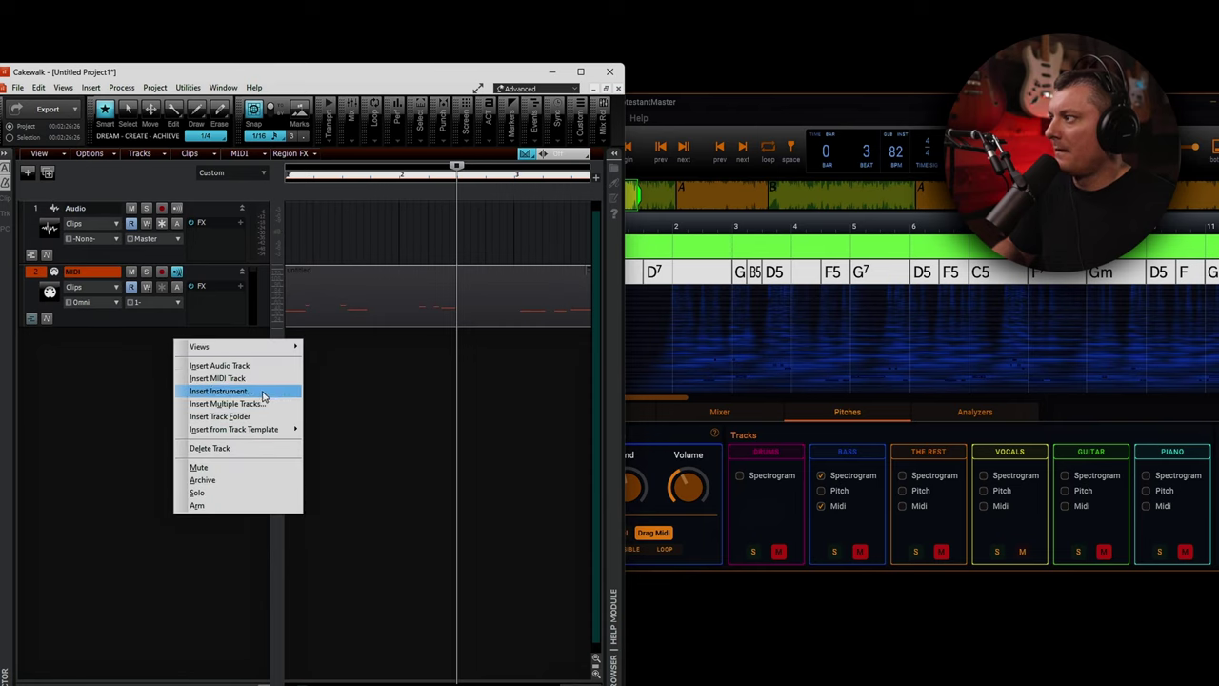
click(264, 395)
click(187, 142)
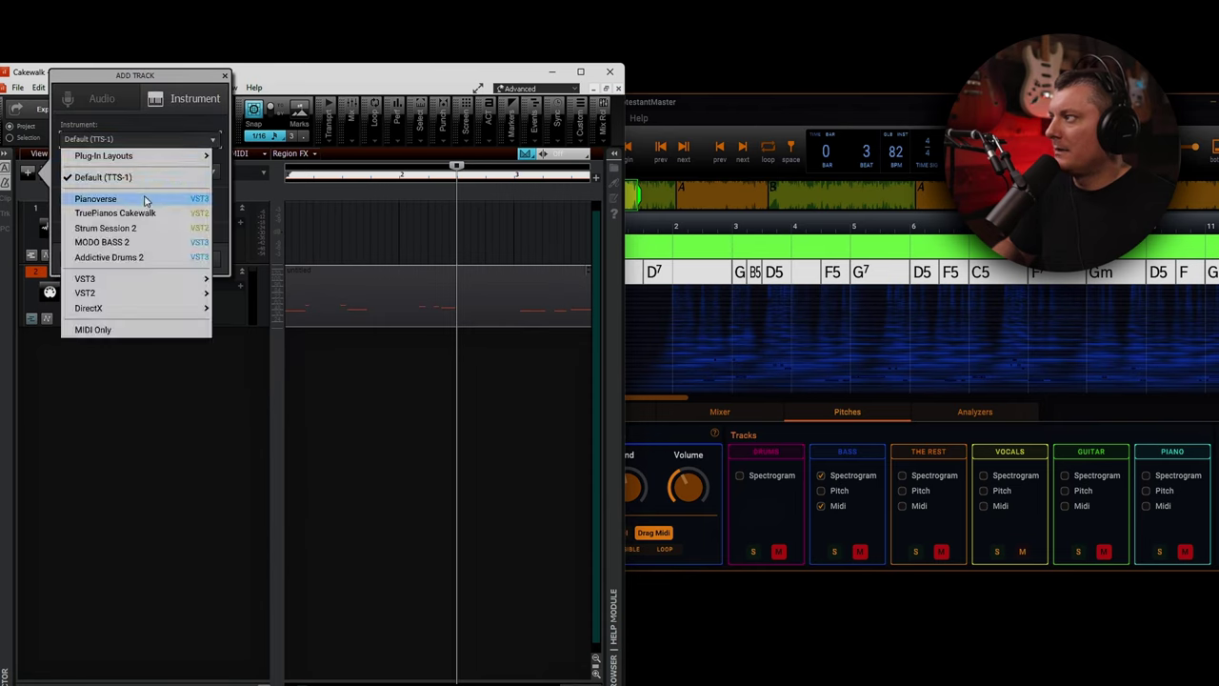
click(129, 243)
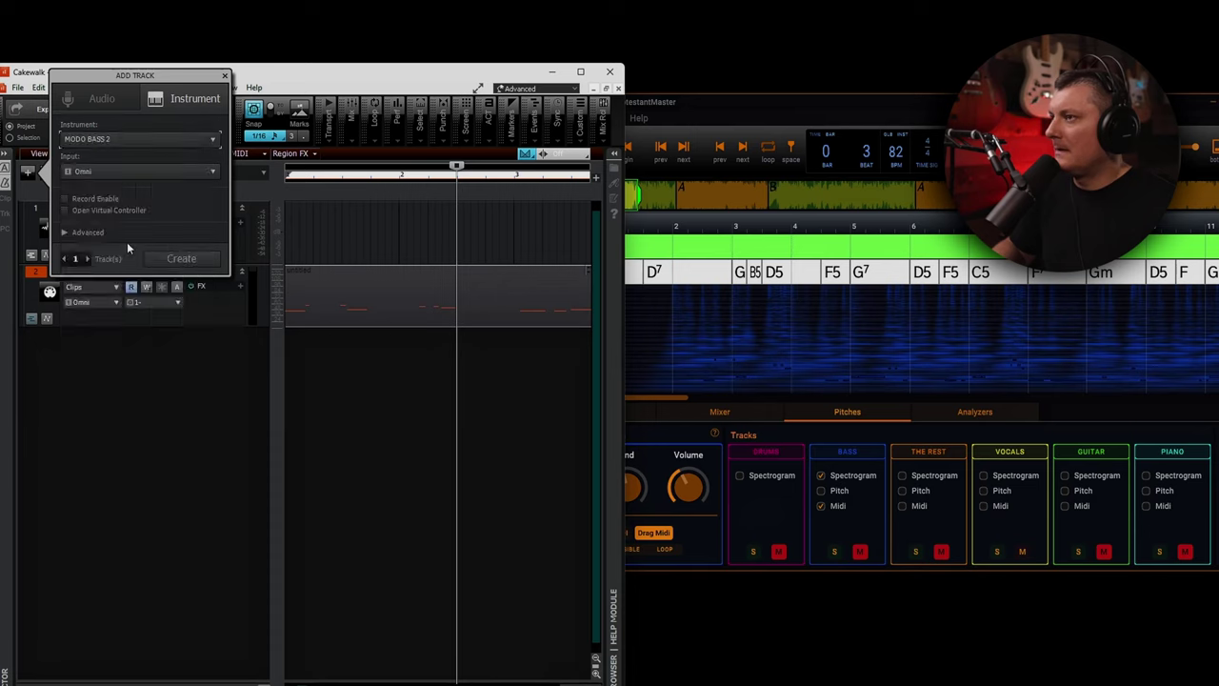
click(189, 258)
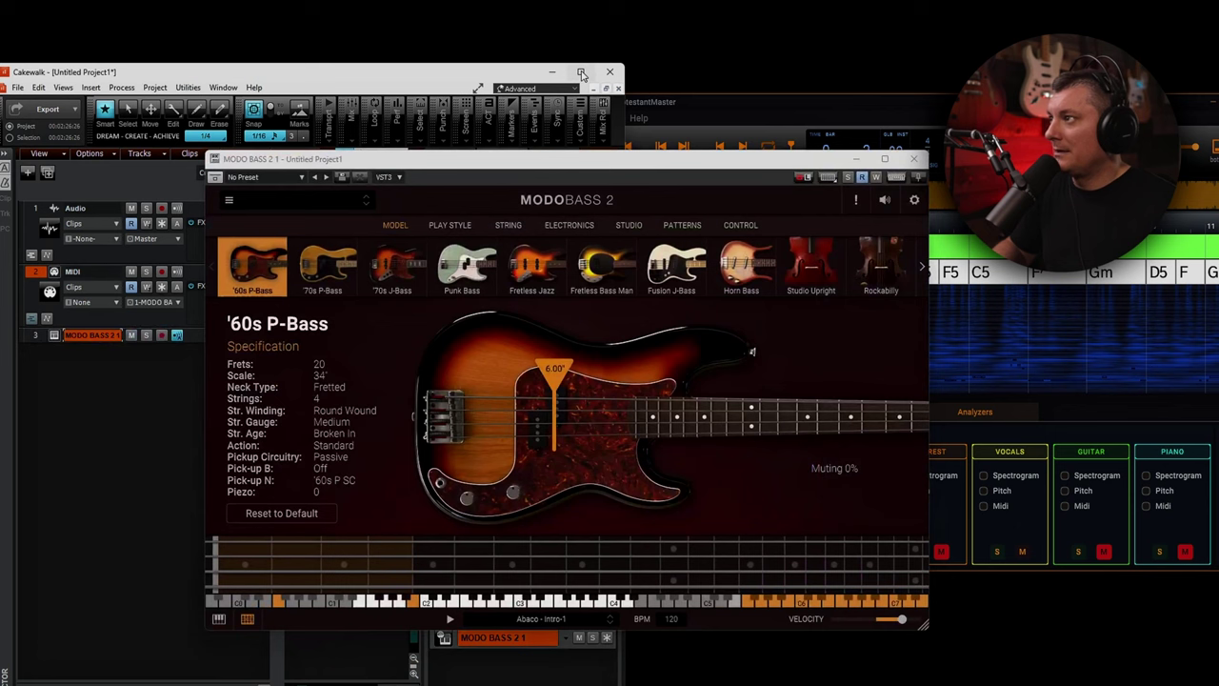
mouse_move(581, 74)
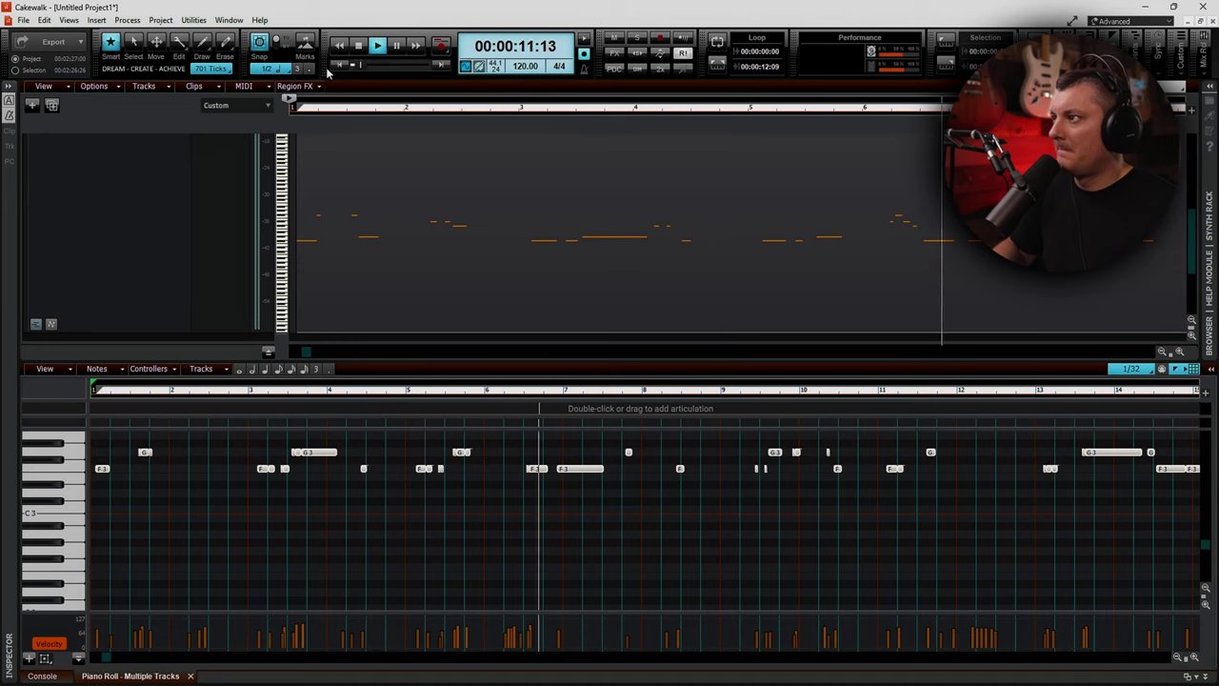
key(space)
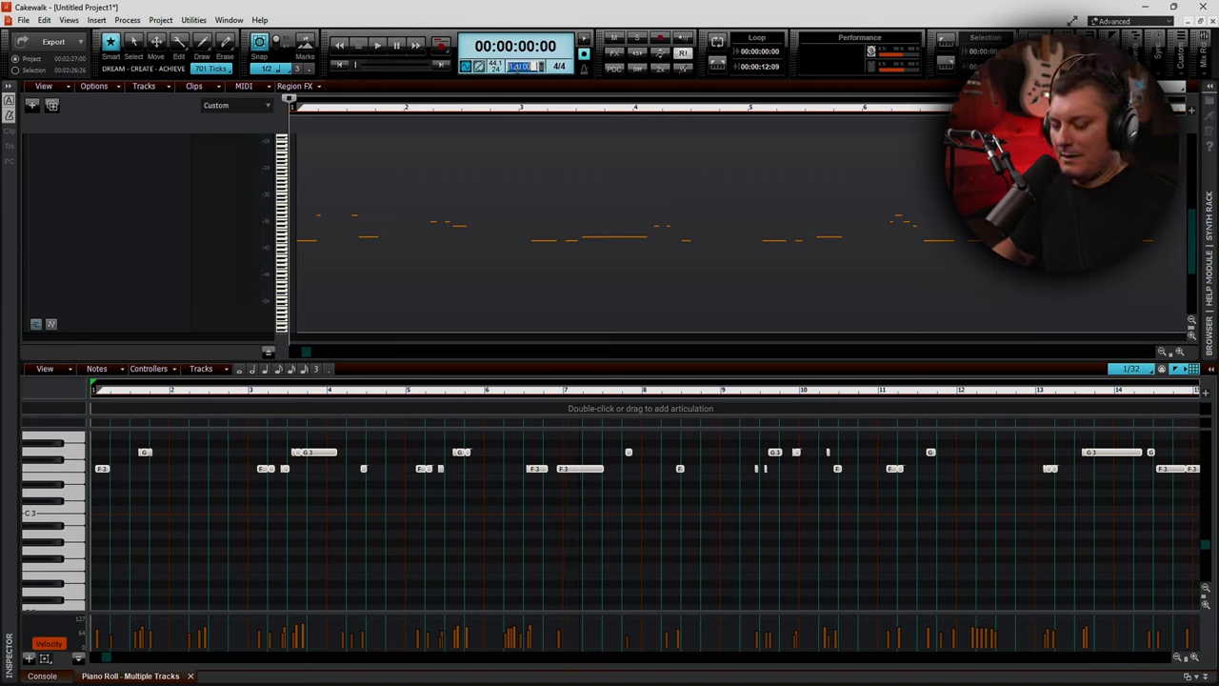
text(80)
key(Return)
key(space)
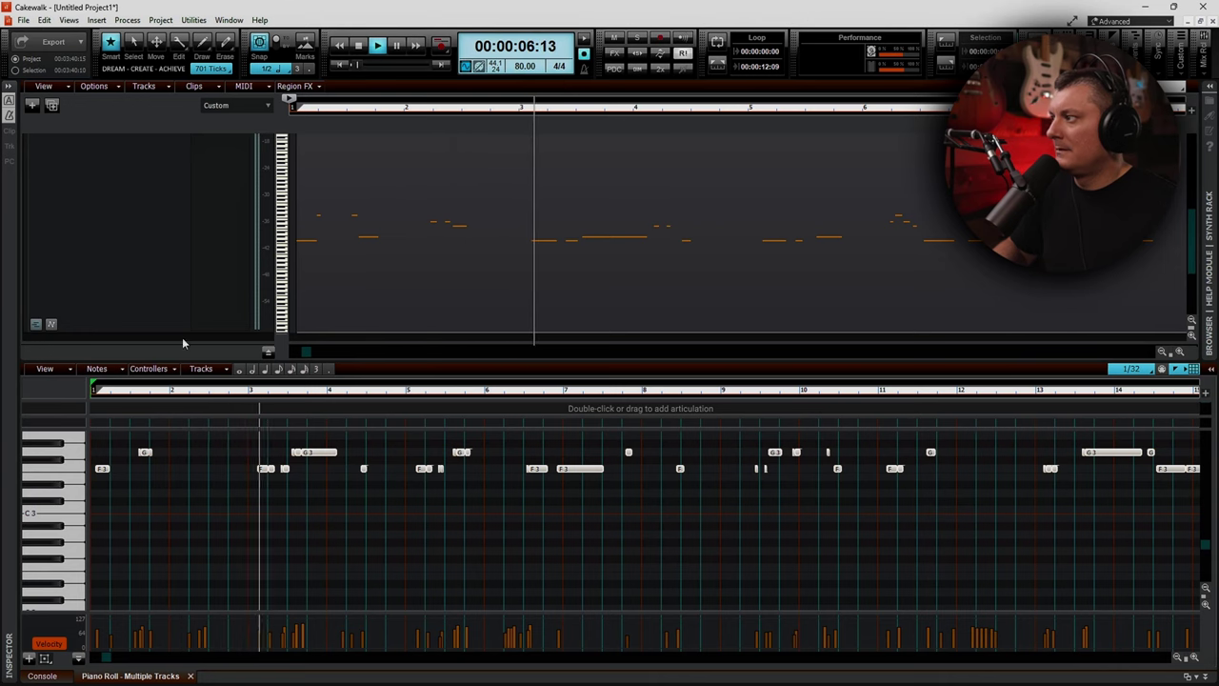
Step: Try Punk Bass, settle on the Rockabilly model, stop playback and close MODO BASS 2
click(59, 206)
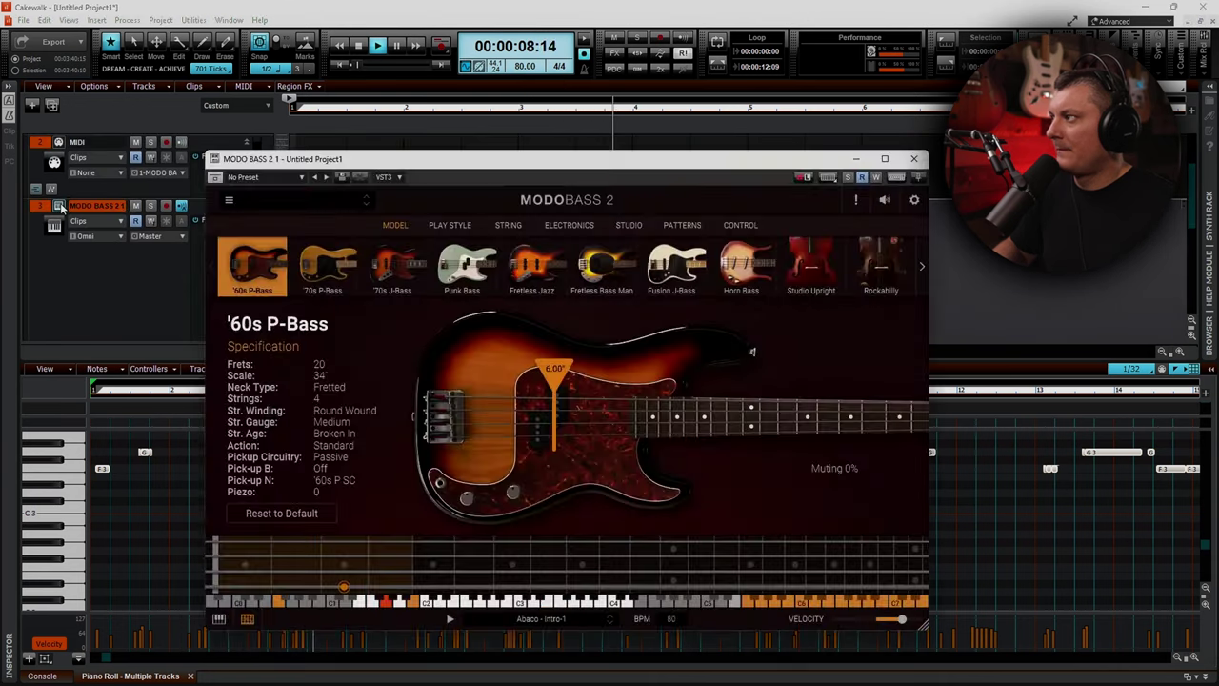
click(453, 272)
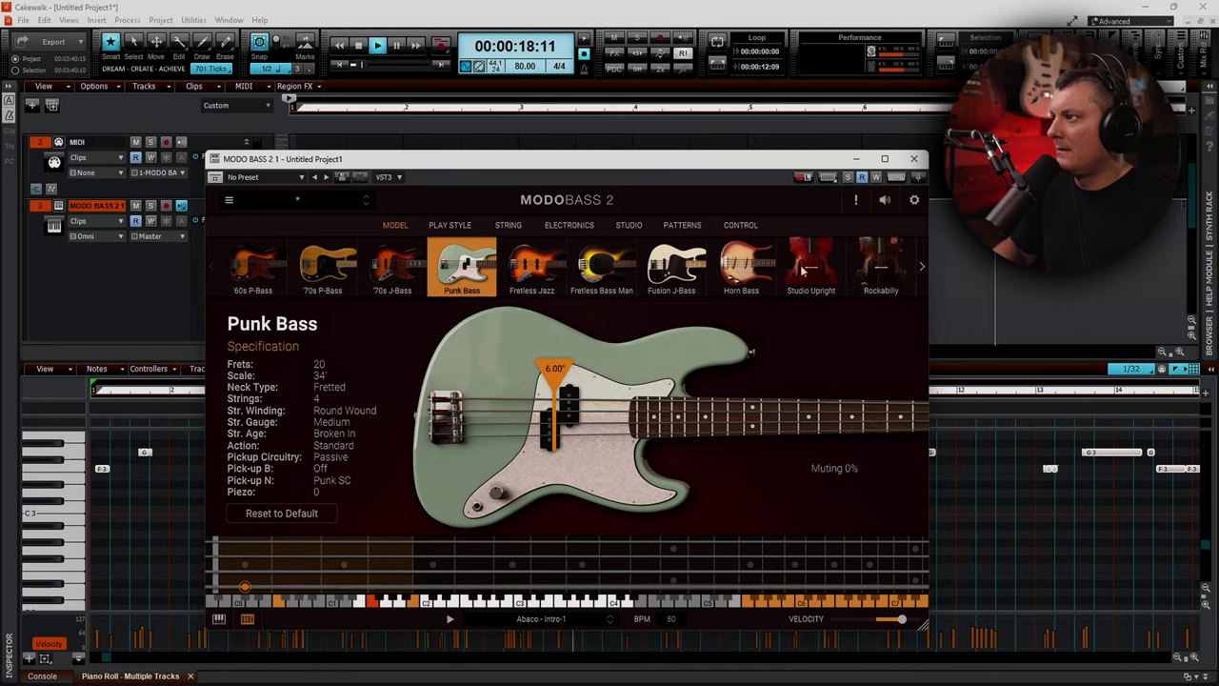
click(866, 266)
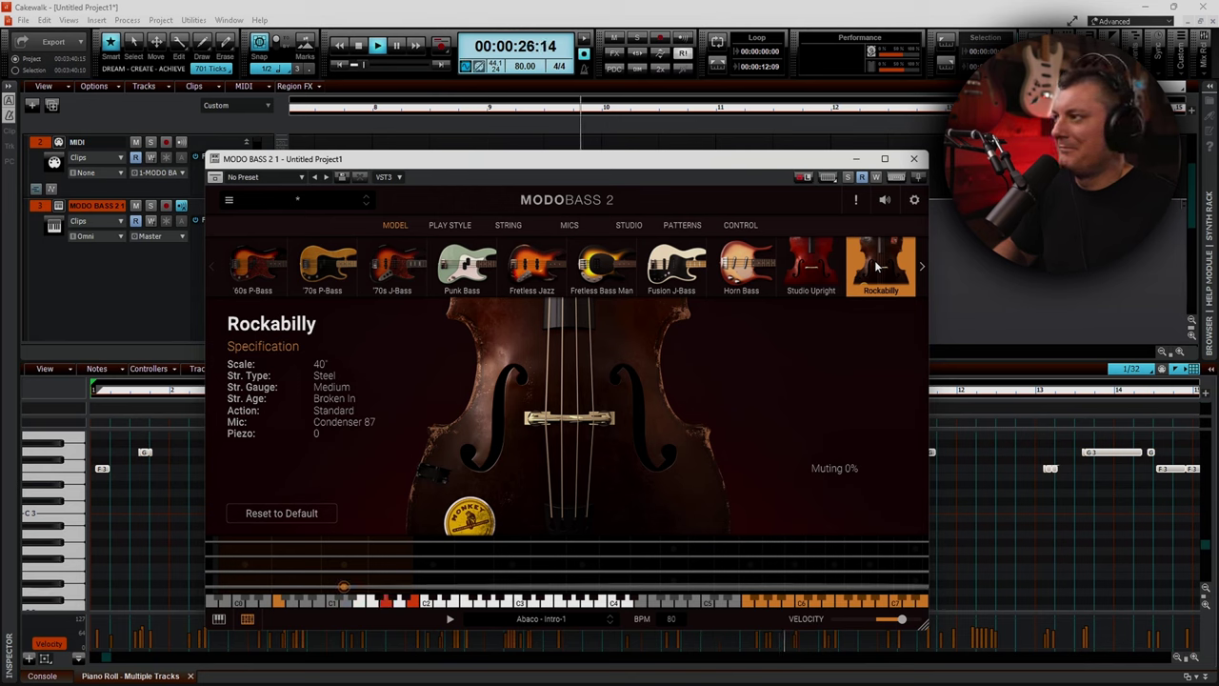
key(space)
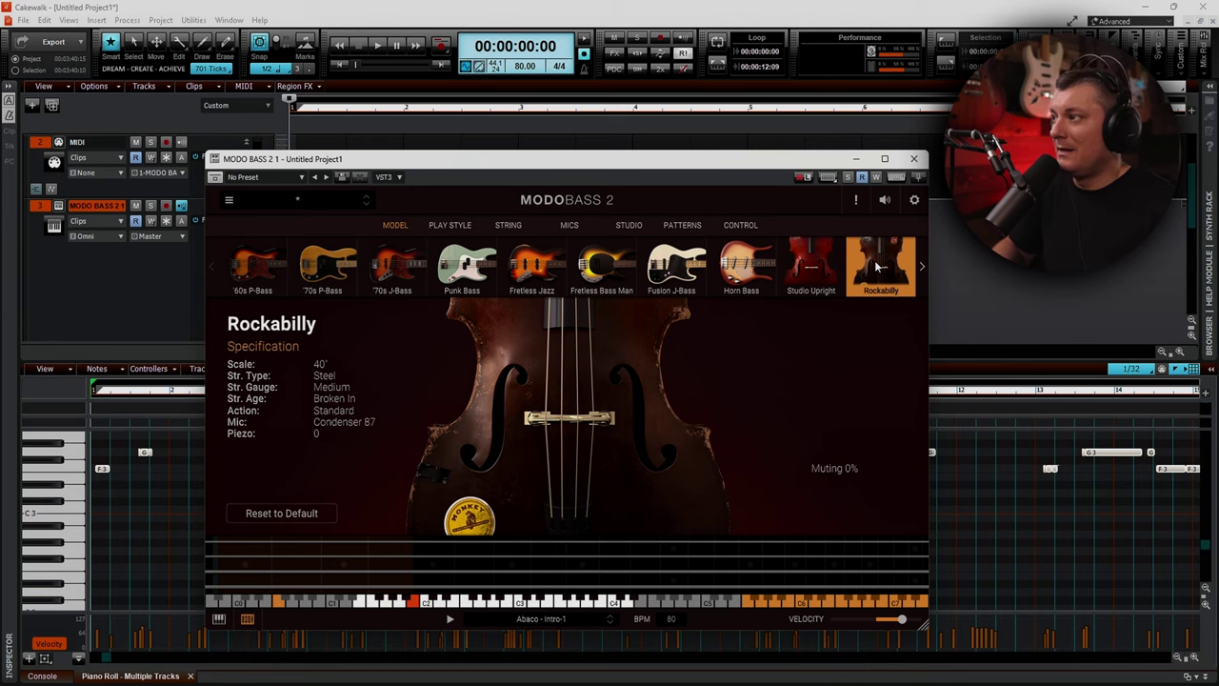
click(914, 158)
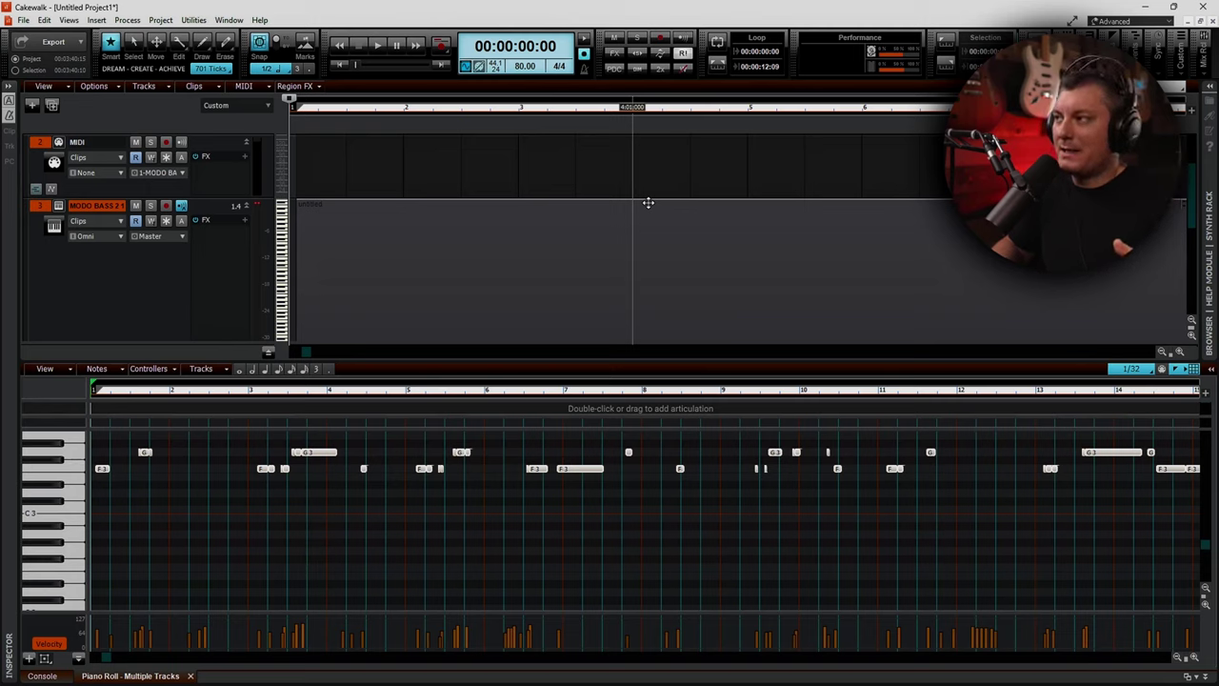
Step: Fit the track to view, restore the multi-track layout, and delete the bass MIDI clip
key(f)
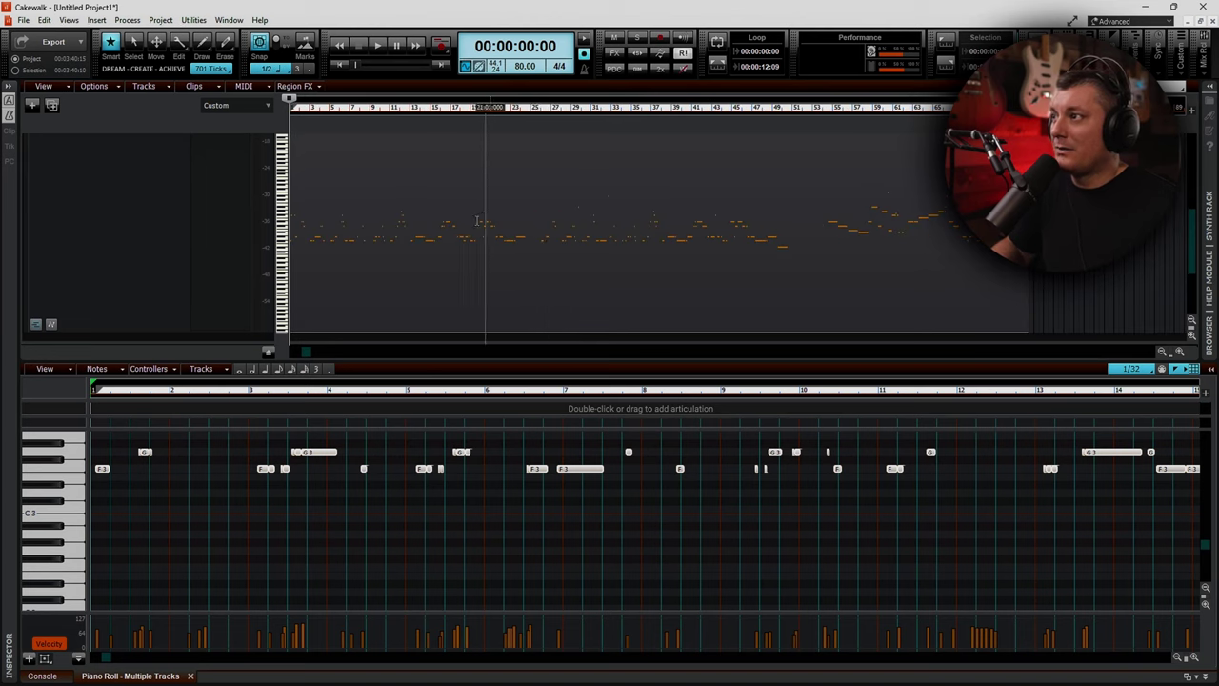
key(u)
scroll(448, 226, down, 3)
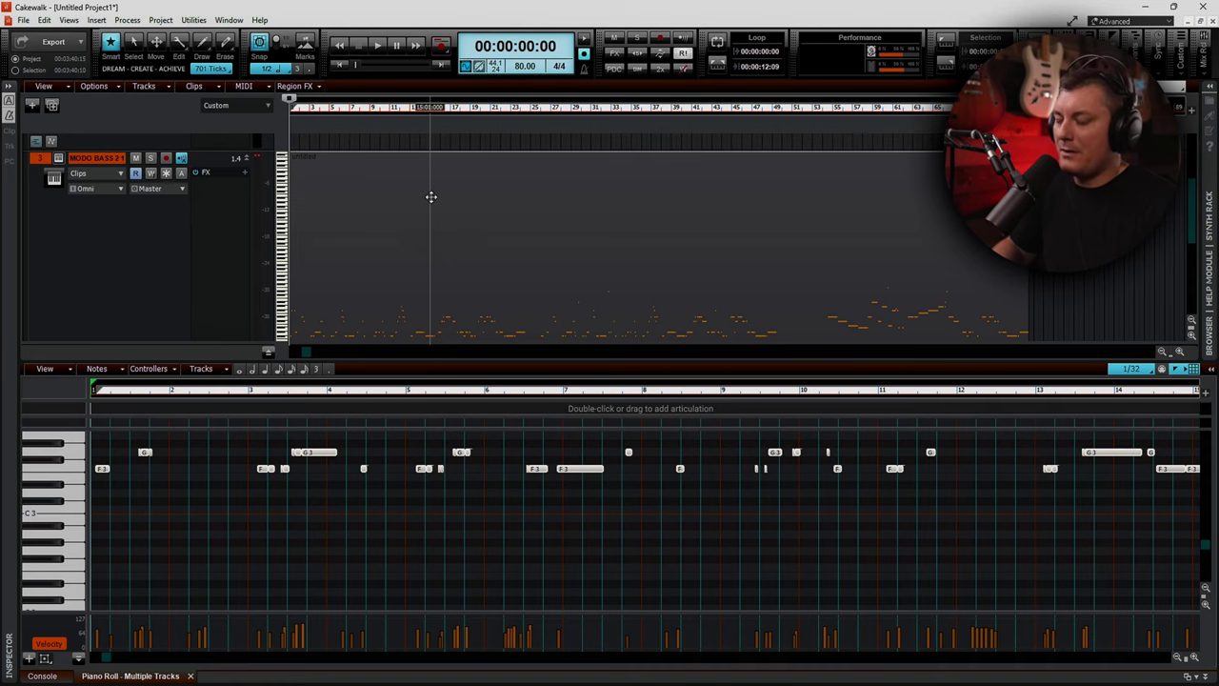
key(Delete)
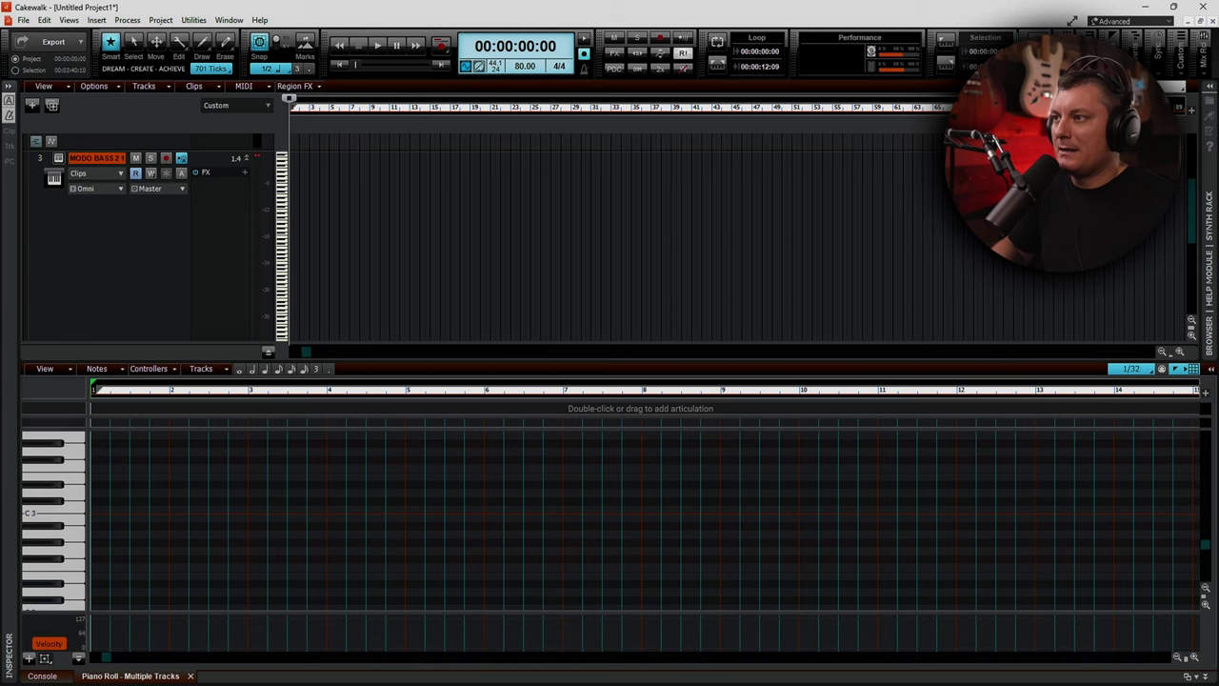
Step: Drag the guitar stem's MIDI from Song Master Pro onto Cakewalk's empty track 3
key(alt+Tab)
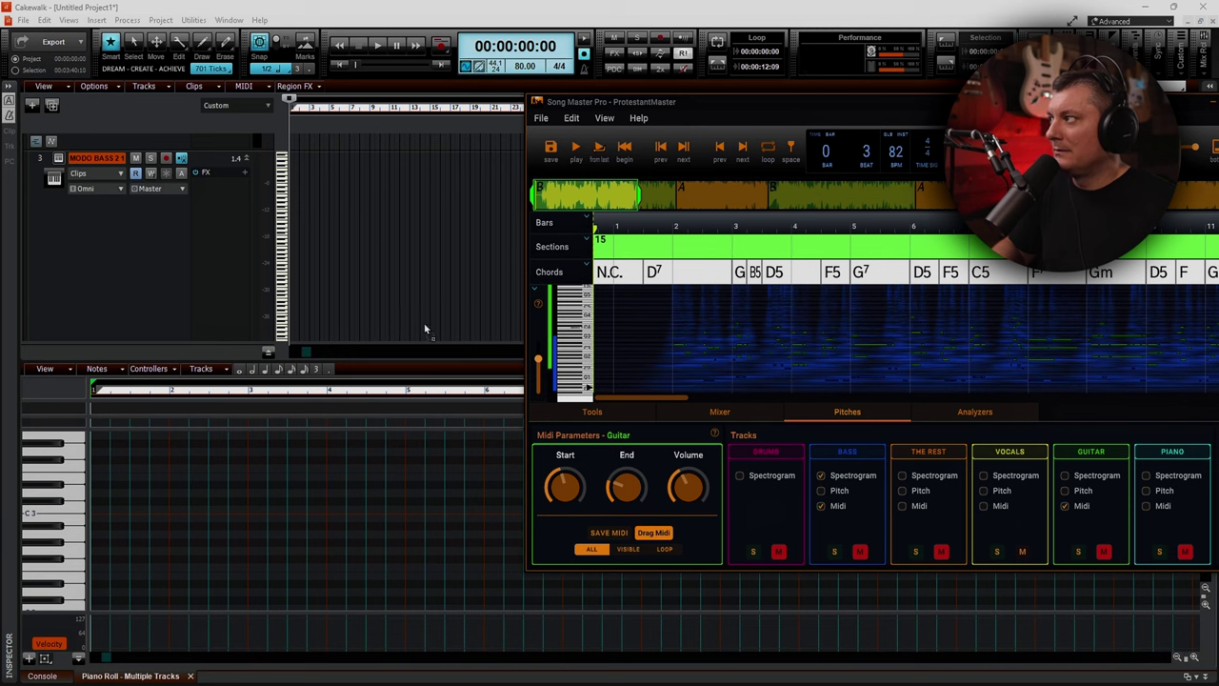
click(384, 217)
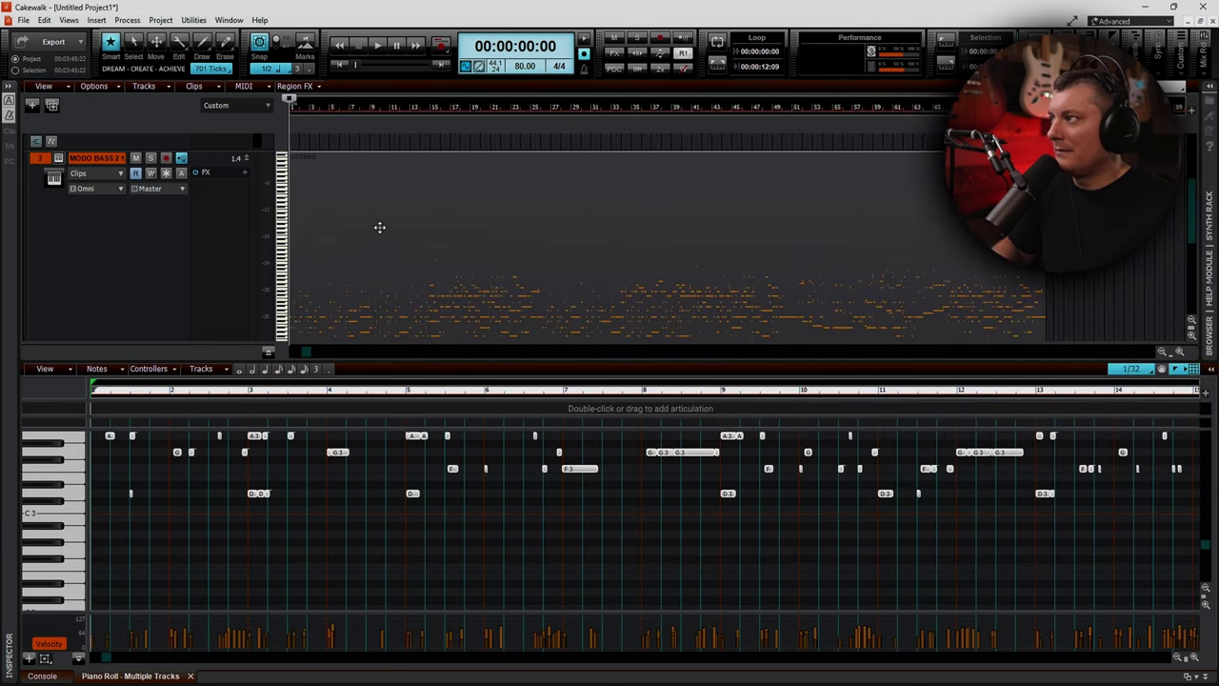
scroll(351, 246, up, 3)
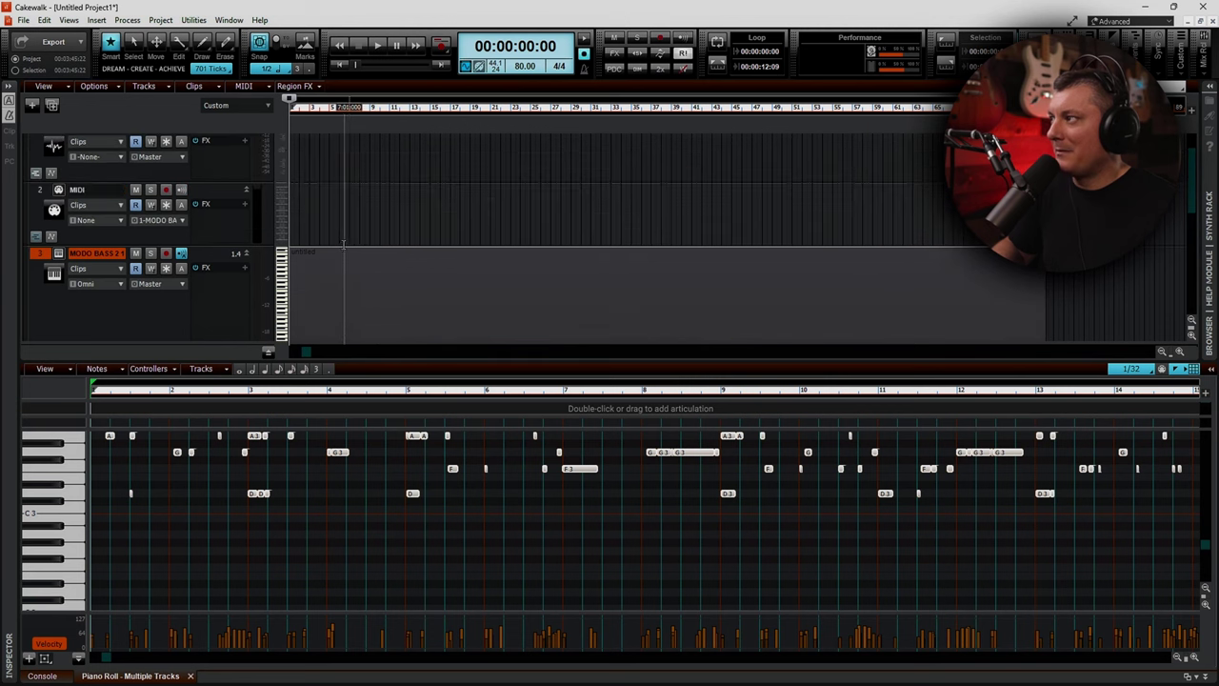
Step: Swap the track's MODO BASS 2 synth for Strum Session 2 and move its window lower
click(58, 254)
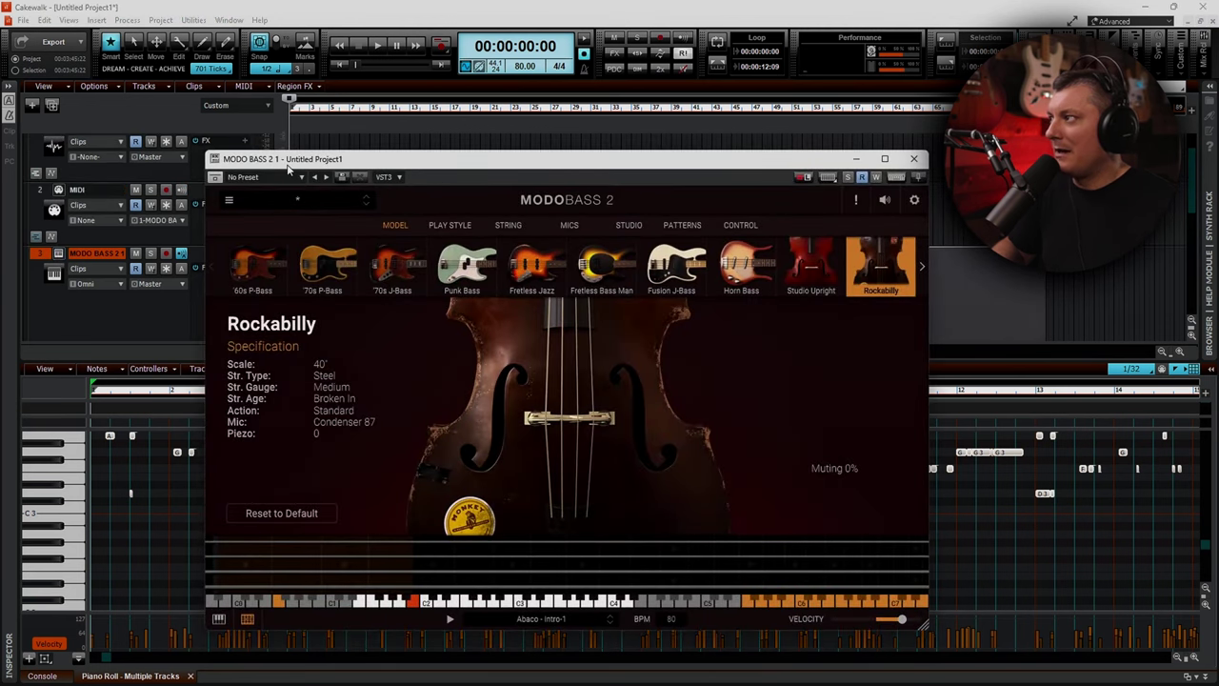
click(914, 159)
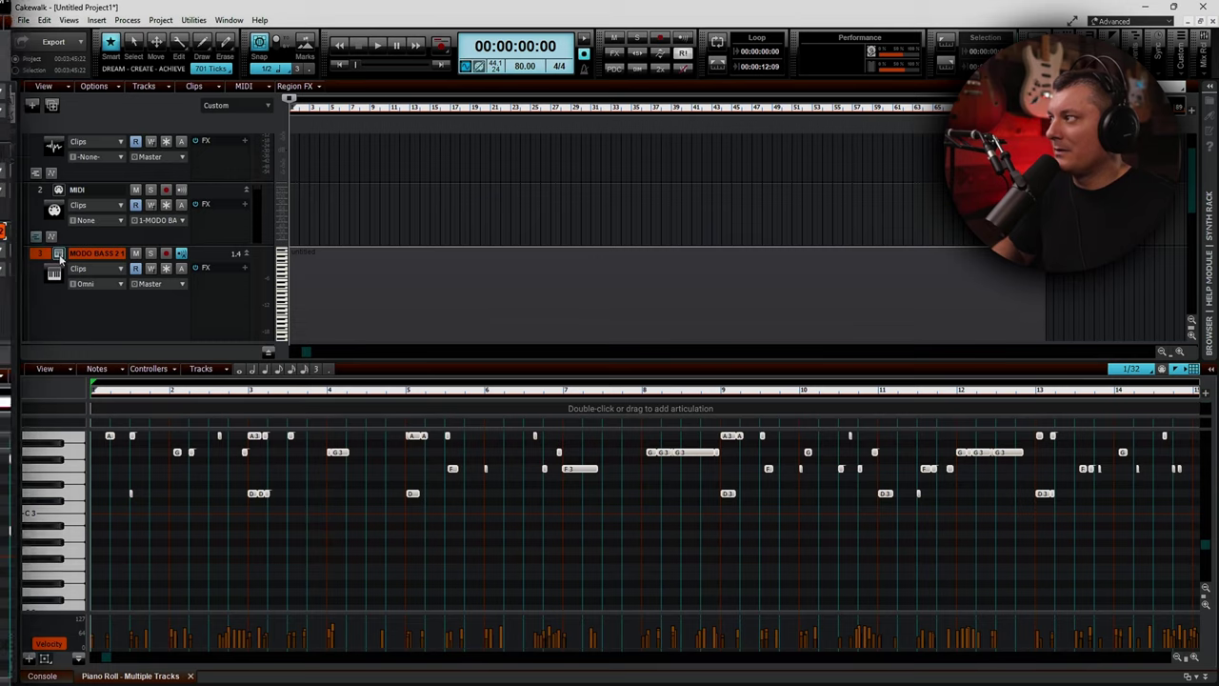
drag(483, 162, 571, 247)
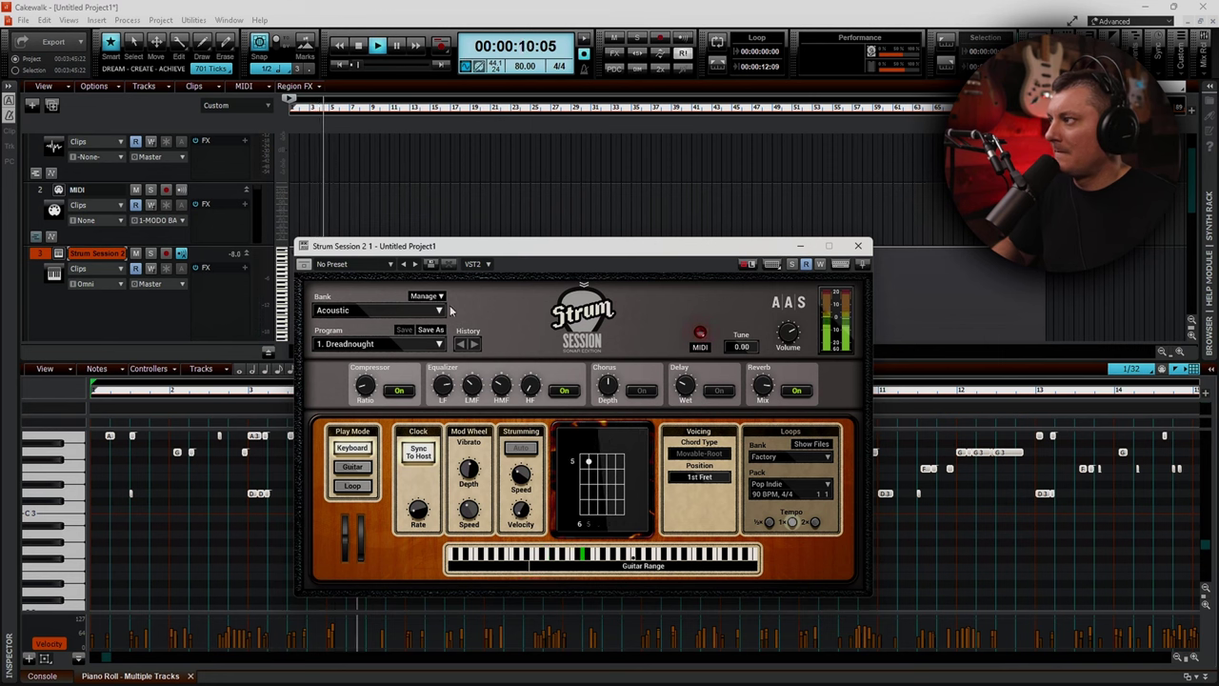
Step: Set Strum Session 2's program to 2. Nylon, stop playback and close the plugin
mouse_move(445, 312)
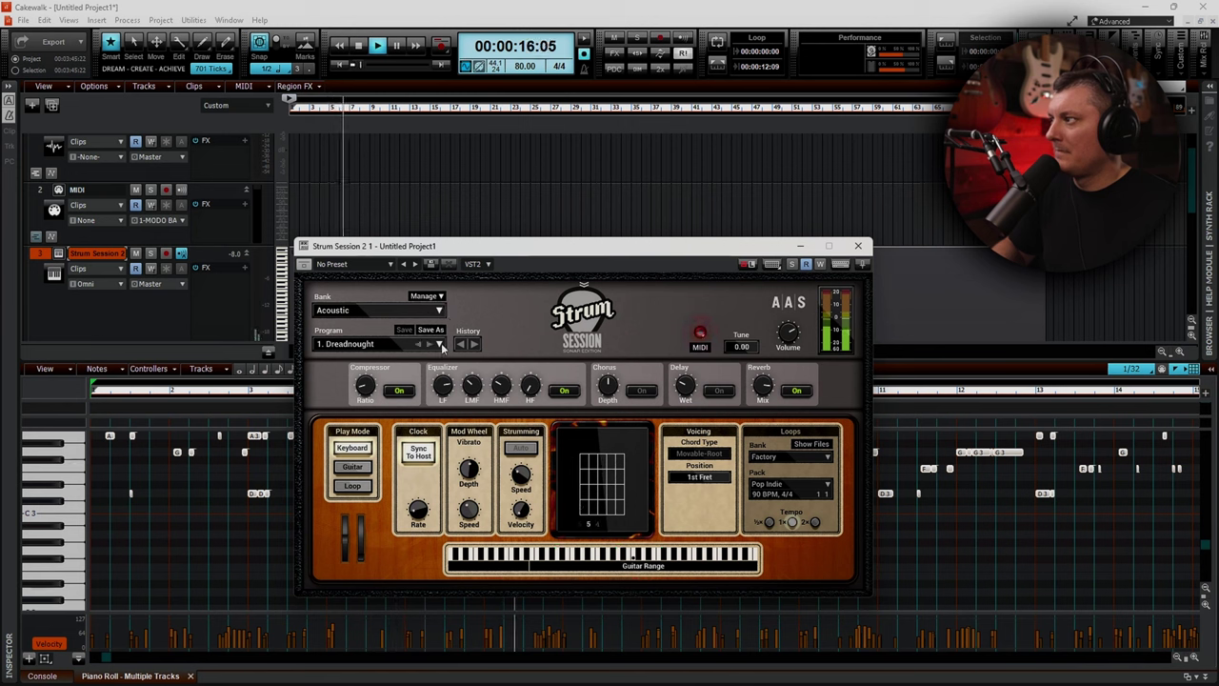
click(439, 344)
click(376, 362)
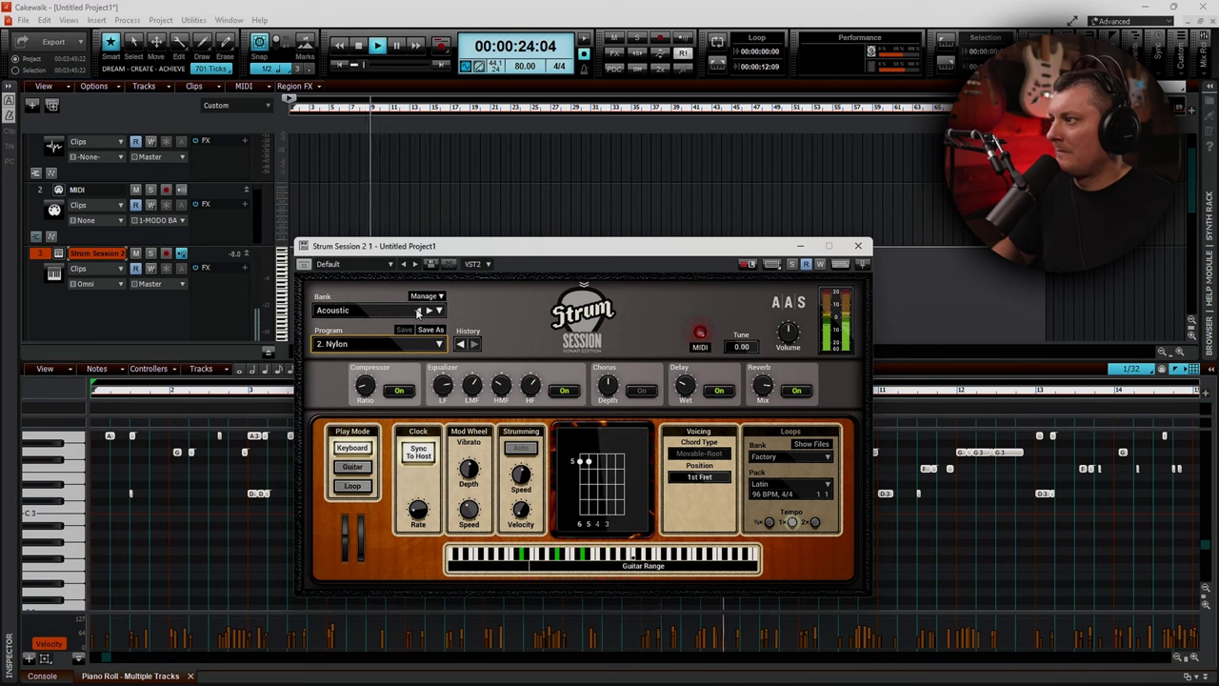
key(space)
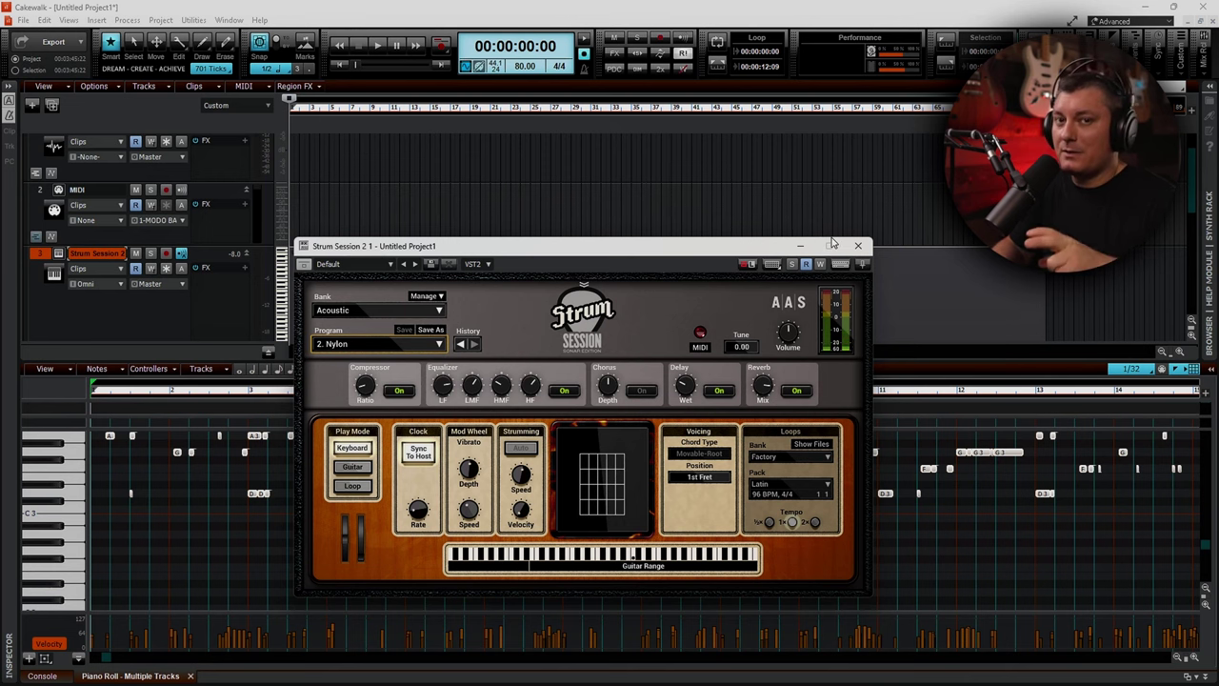
click(857, 246)
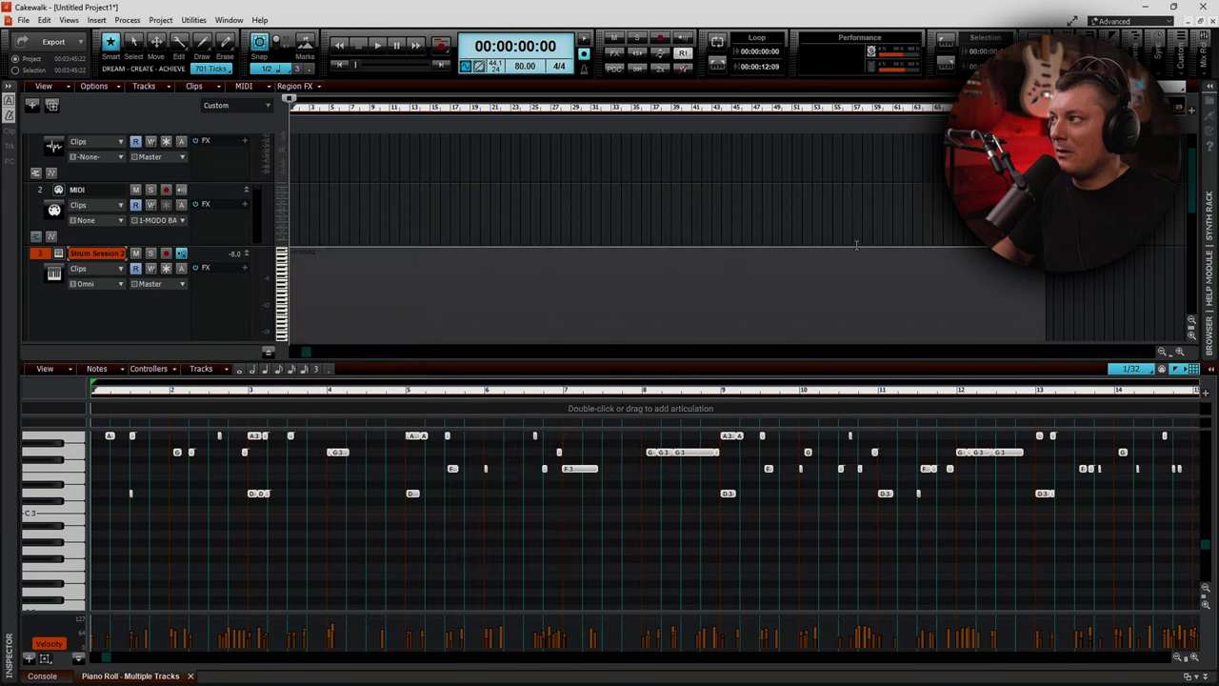
Step: Fit the project in the track view and open the Strum Session 2 track in Staff View
key(f)
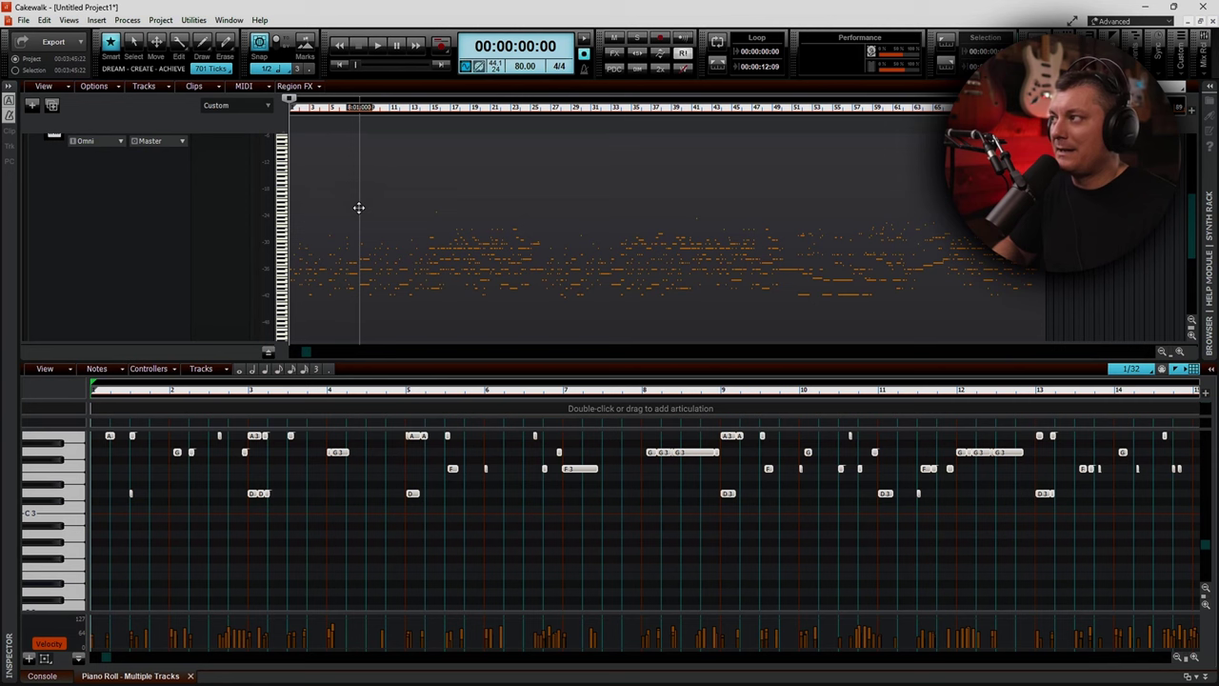
scroll(358, 208, up, 2)
scroll(356, 204, down, 1)
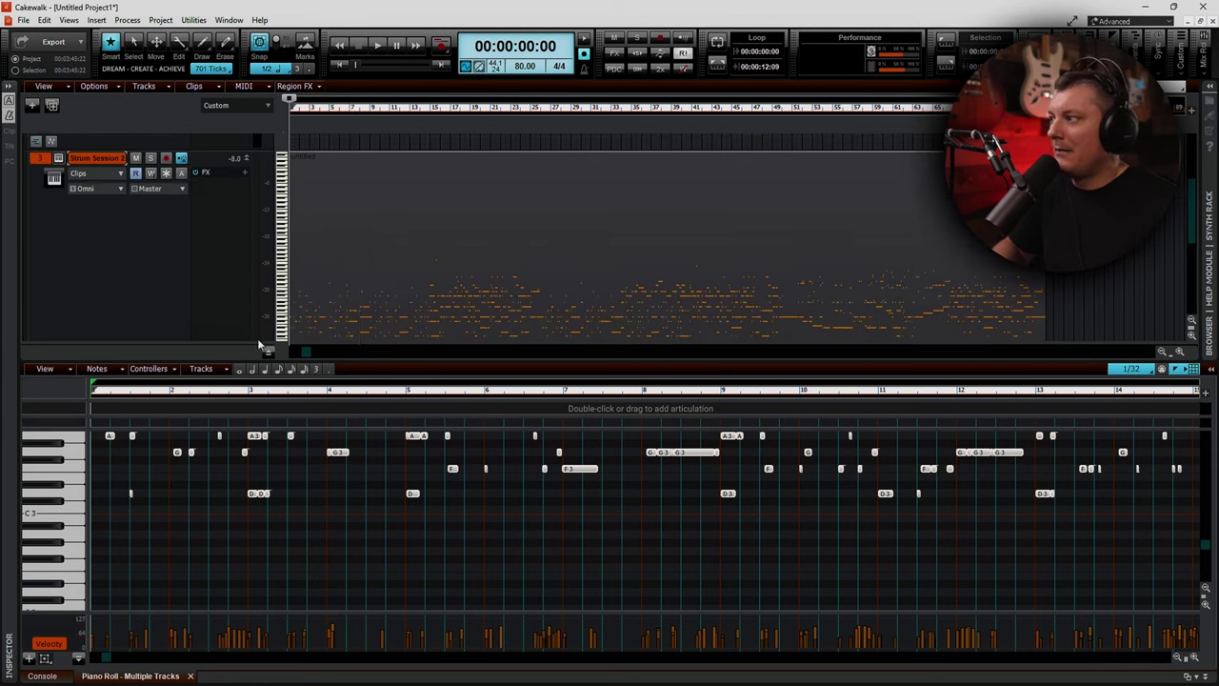
scroll(320, 328, down, 2)
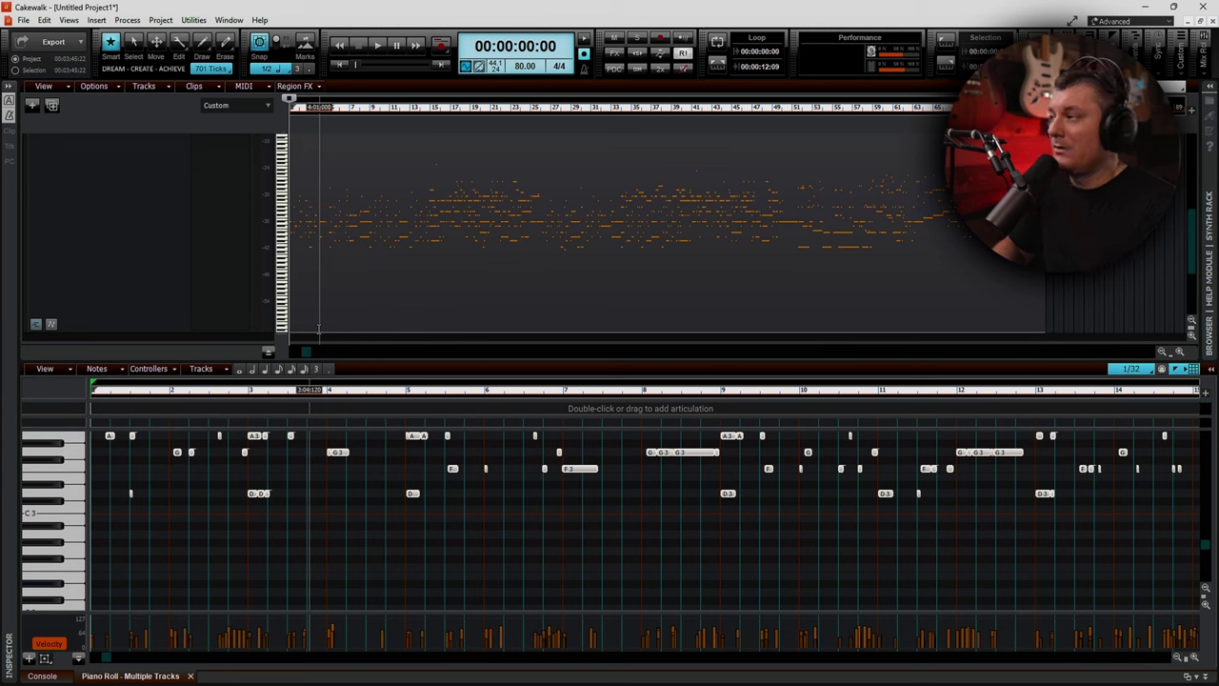
scroll(319, 329, up, 1)
scroll(320, 328, up, 2)
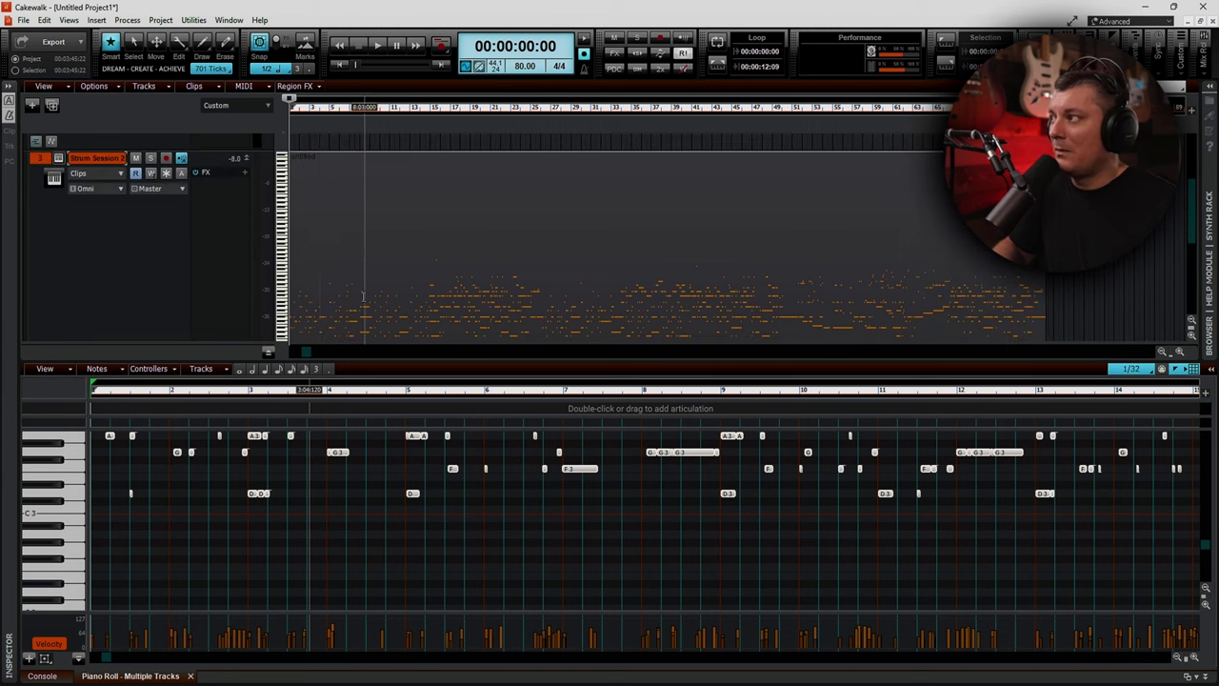
click(70, 20)
click(102, 142)
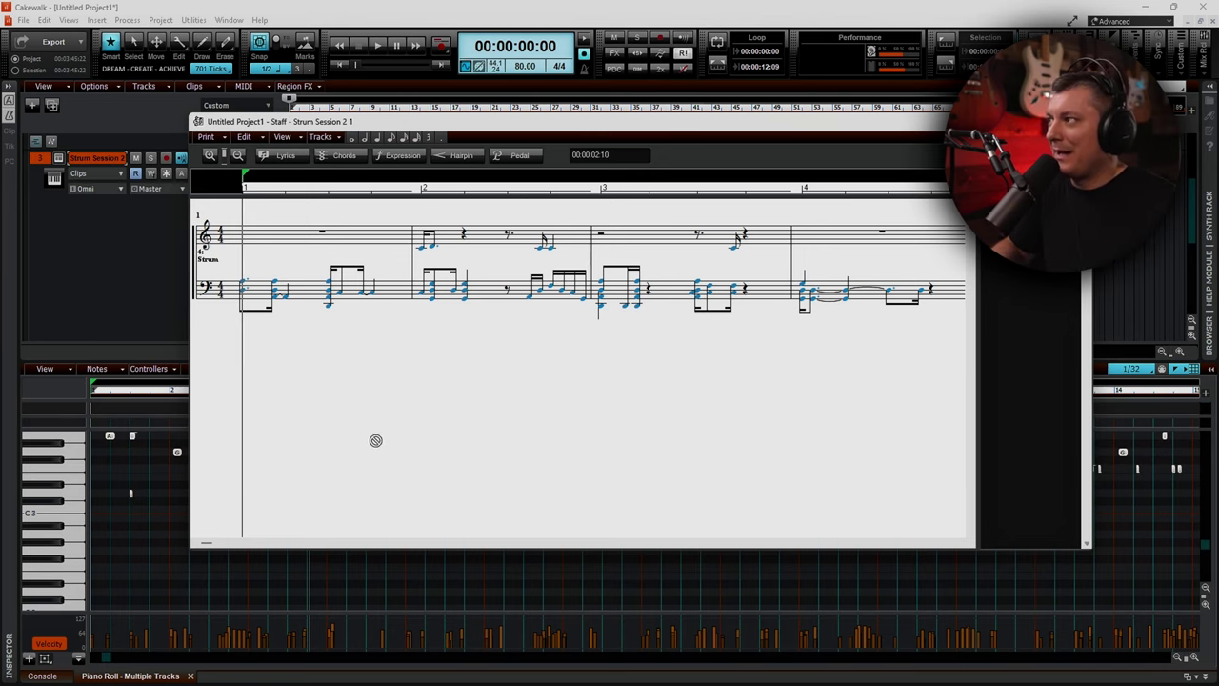
Step: Scroll through the guitar part's staff notation in Cakewalk
scroll(375, 440, down, 1)
scroll(375, 441, down, 2)
scroll(378, 451, up, 3)
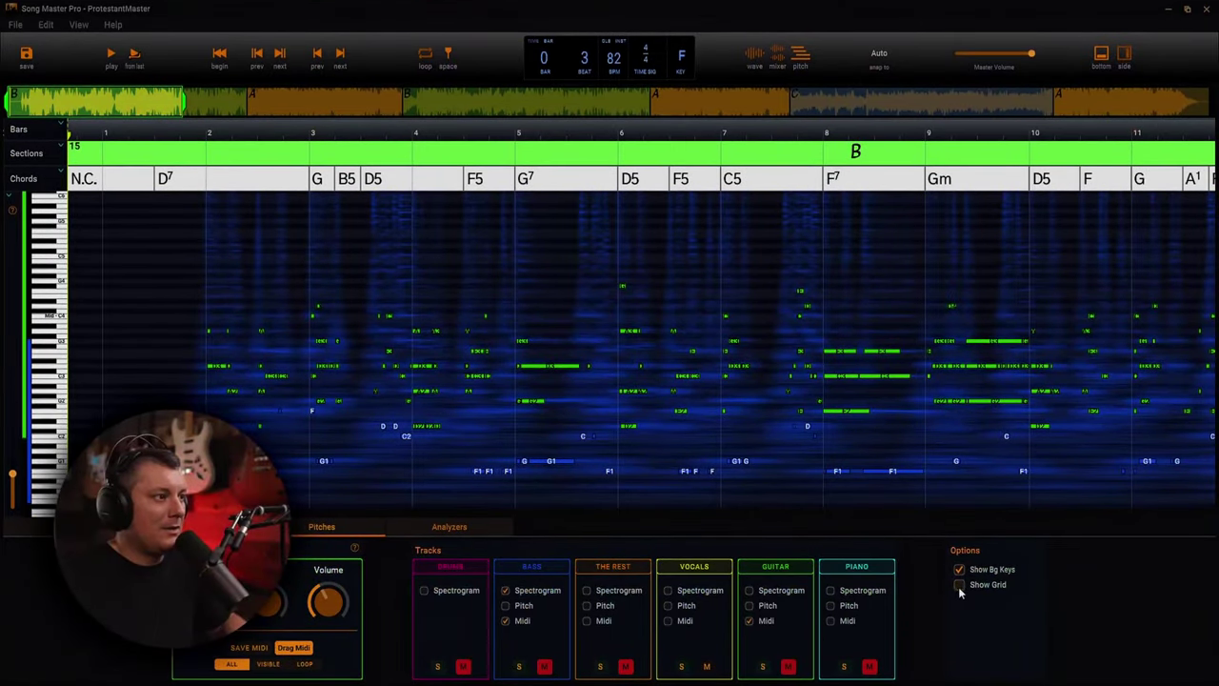
Step: Preview the grid, then hide the background key lines and guitar MIDI notes with the grid off
click(960, 587)
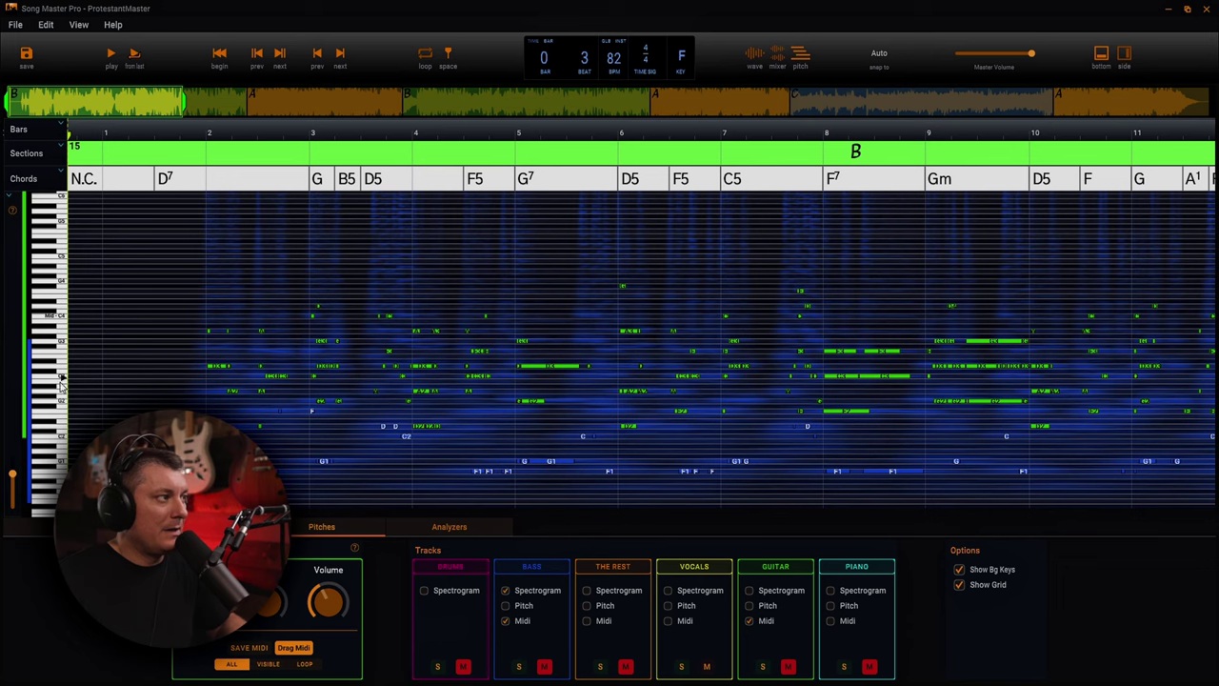
click(960, 570)
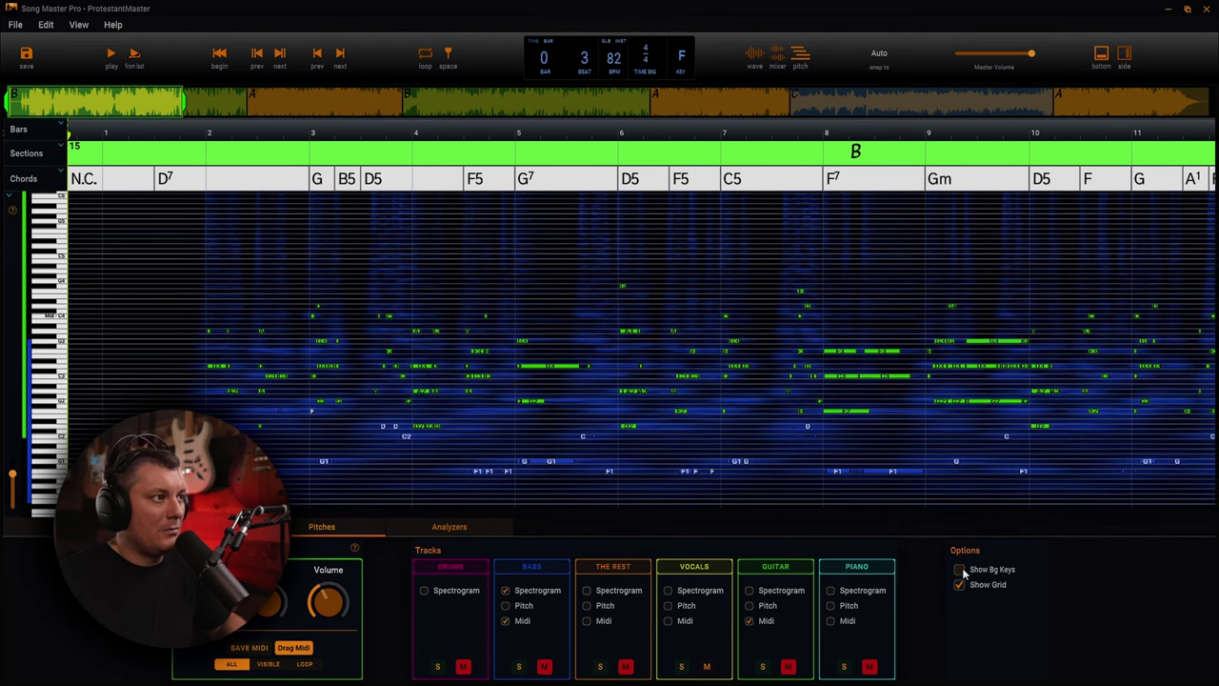
click(961, 585)
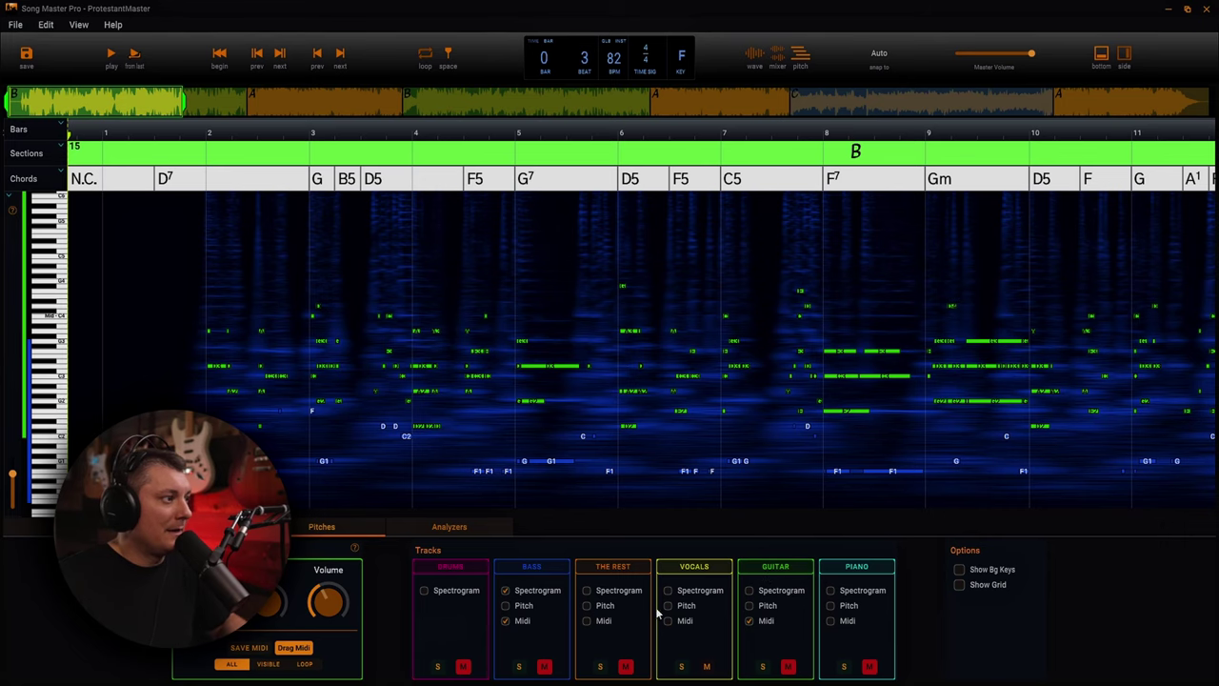
click(748, 620)
Step: Hide the bass spectrogram and bass MIDI notes, and show the vocal pitch trace
click(506, 591)
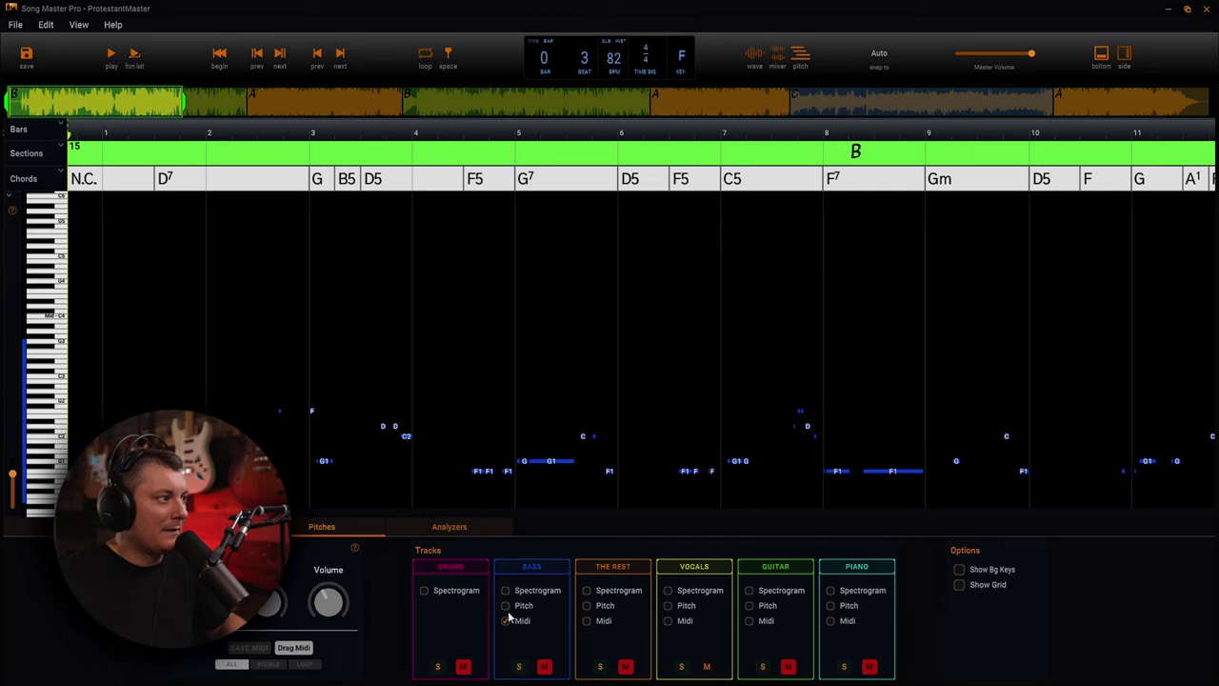
click(506, 621)
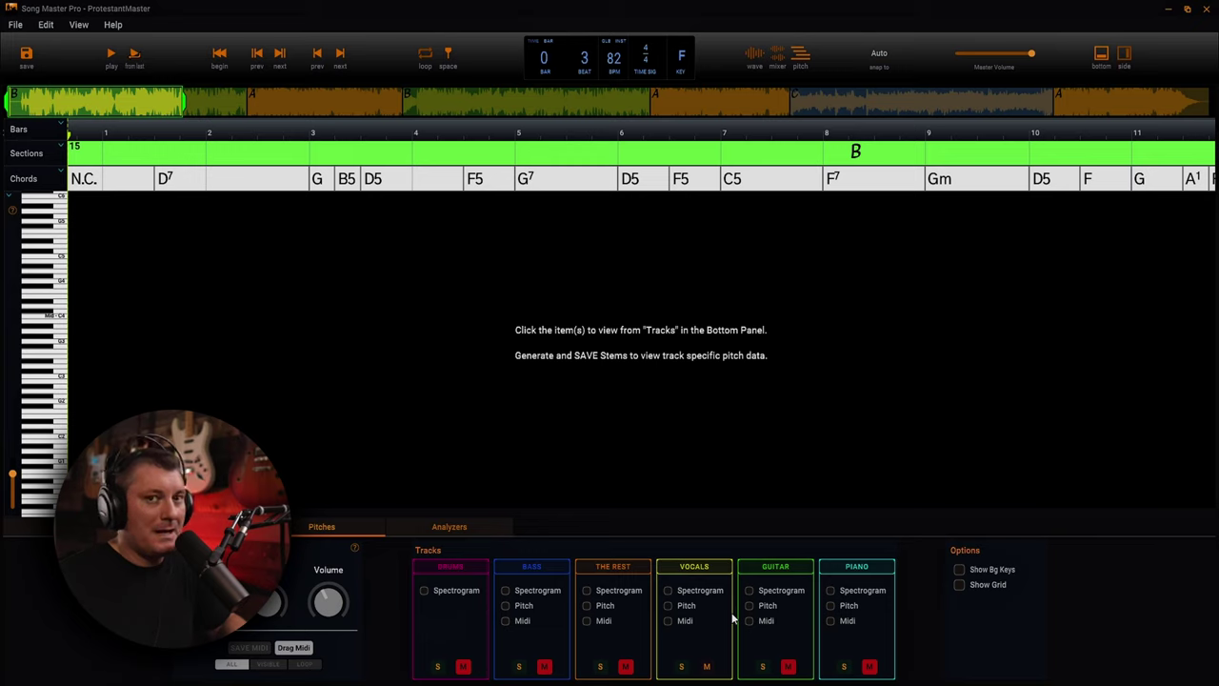
click(668, 605)
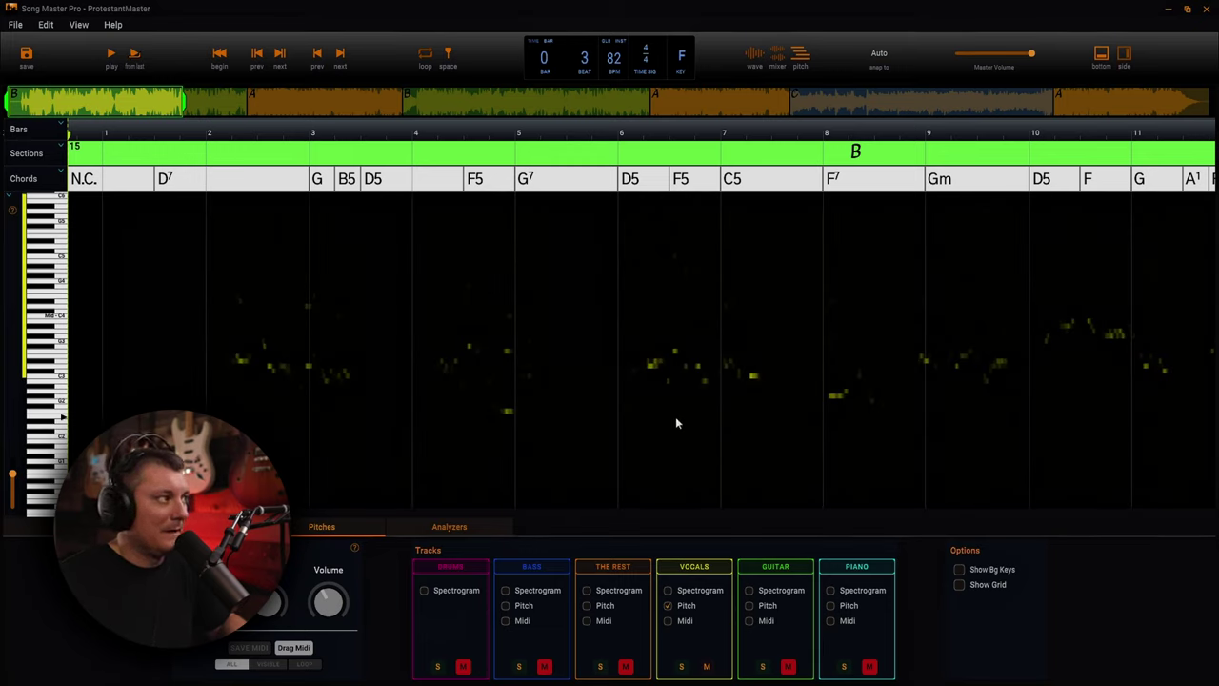
Step: Briefly try grid and background keys over the vocal pitch, hide it, and open the Analyzers panel
click(961, 584)
click(961, 585)
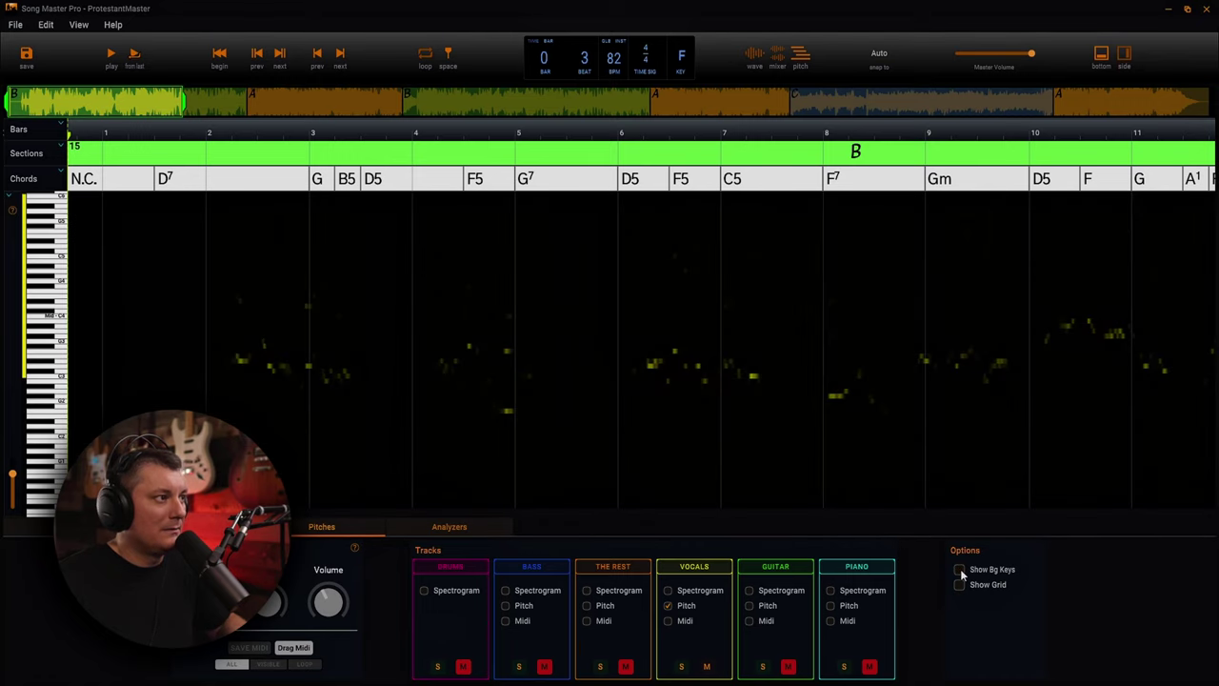
click(961, 570)
click(960, 569)
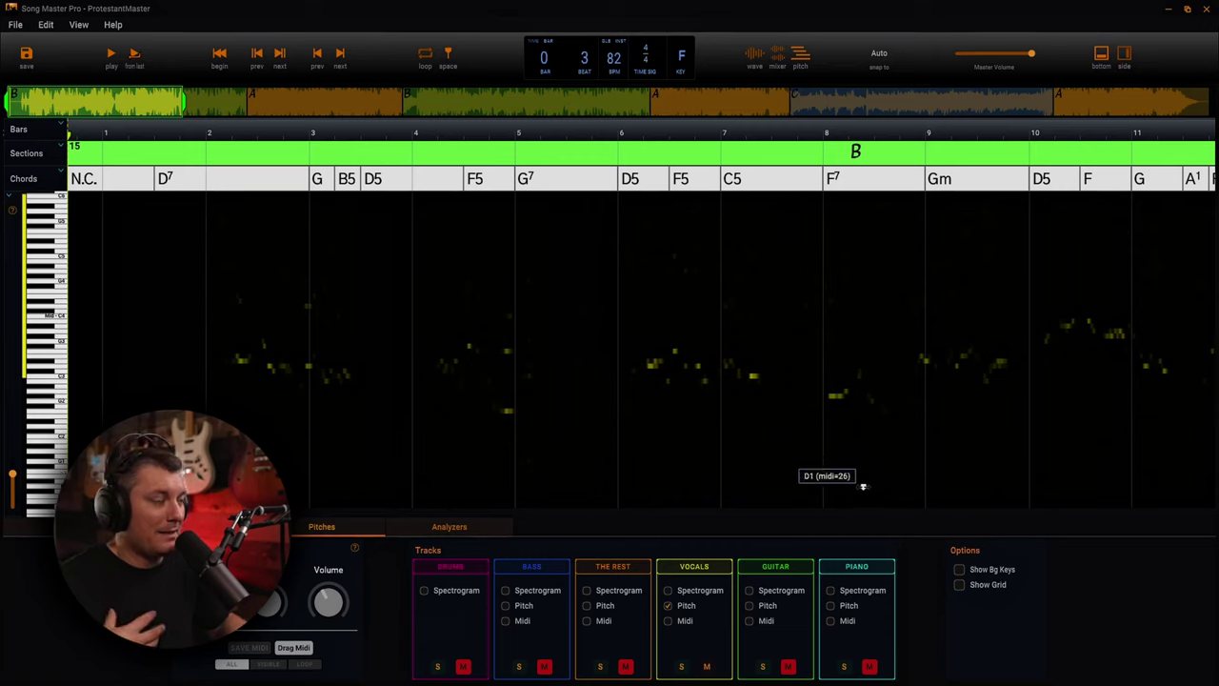
click(668, 606)
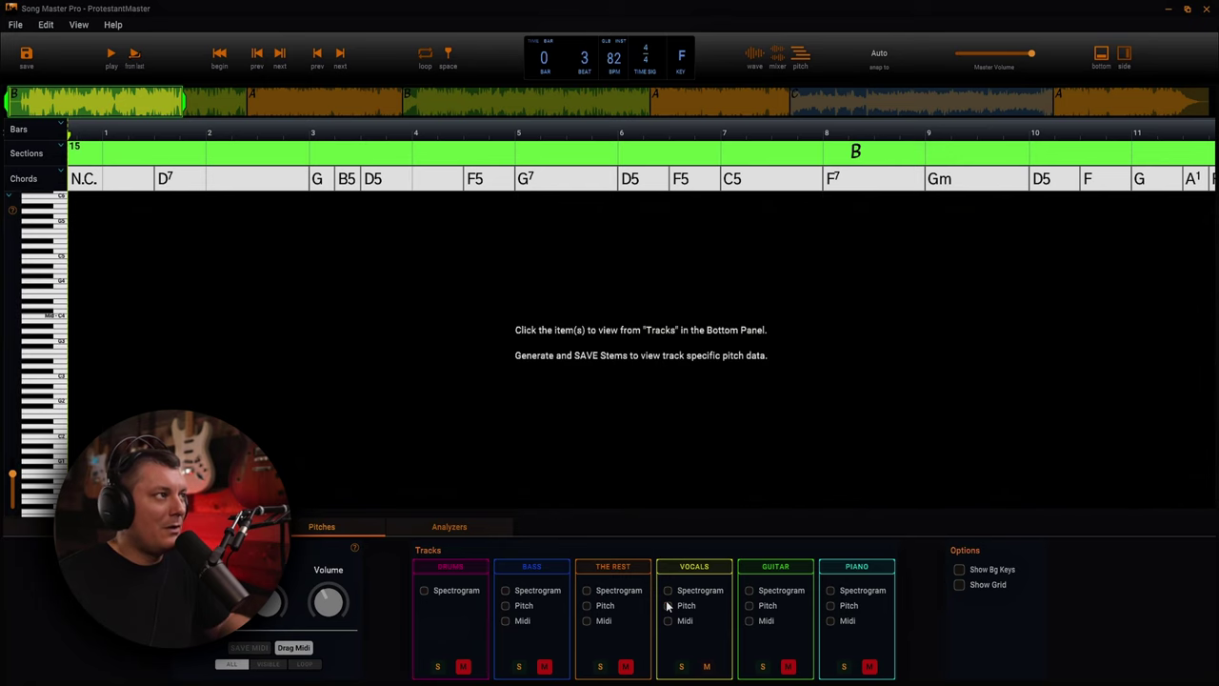
click(449, 527)
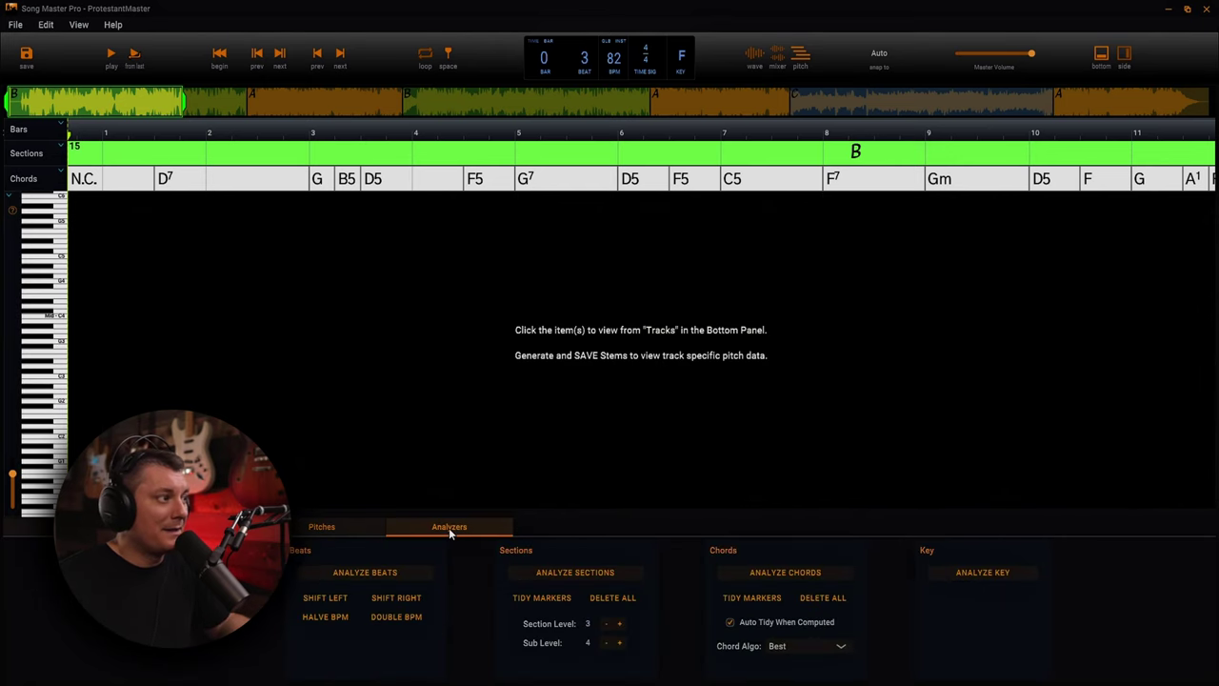
Step: Show the stem tracks, loop bar 4 up to section B, and start the Phrase Trainer at 49 BPM
click(195, 527)
click(69, 527)
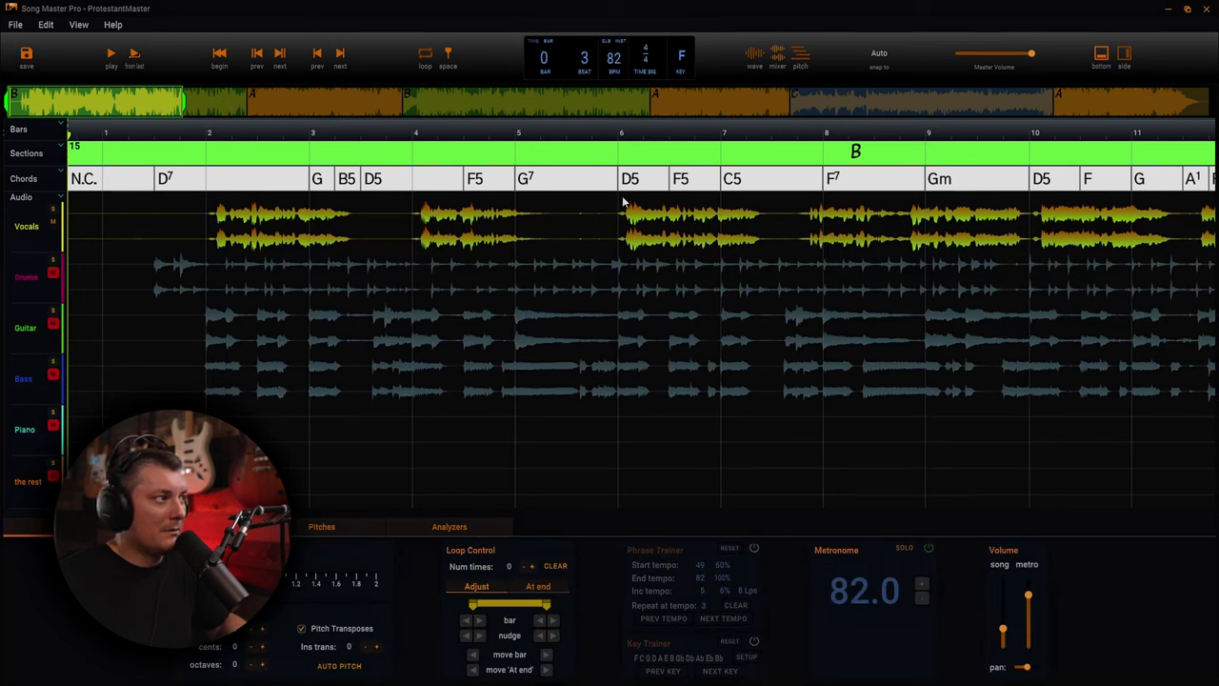
click(425, 54)
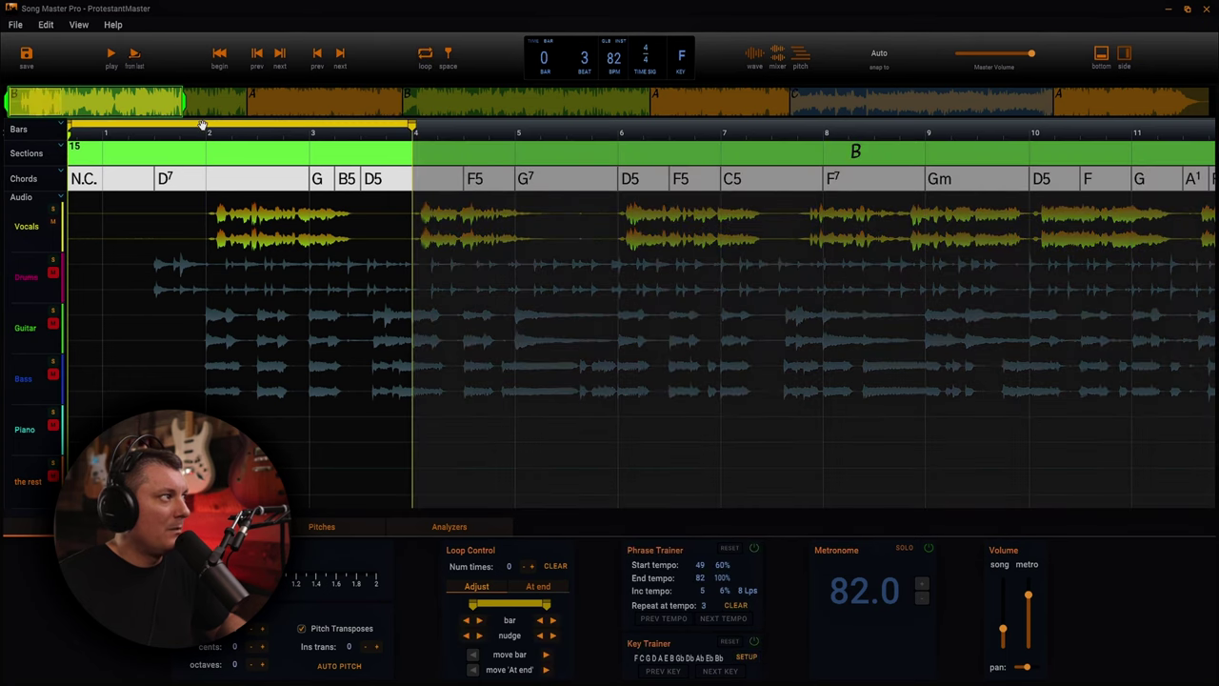
key(Right)
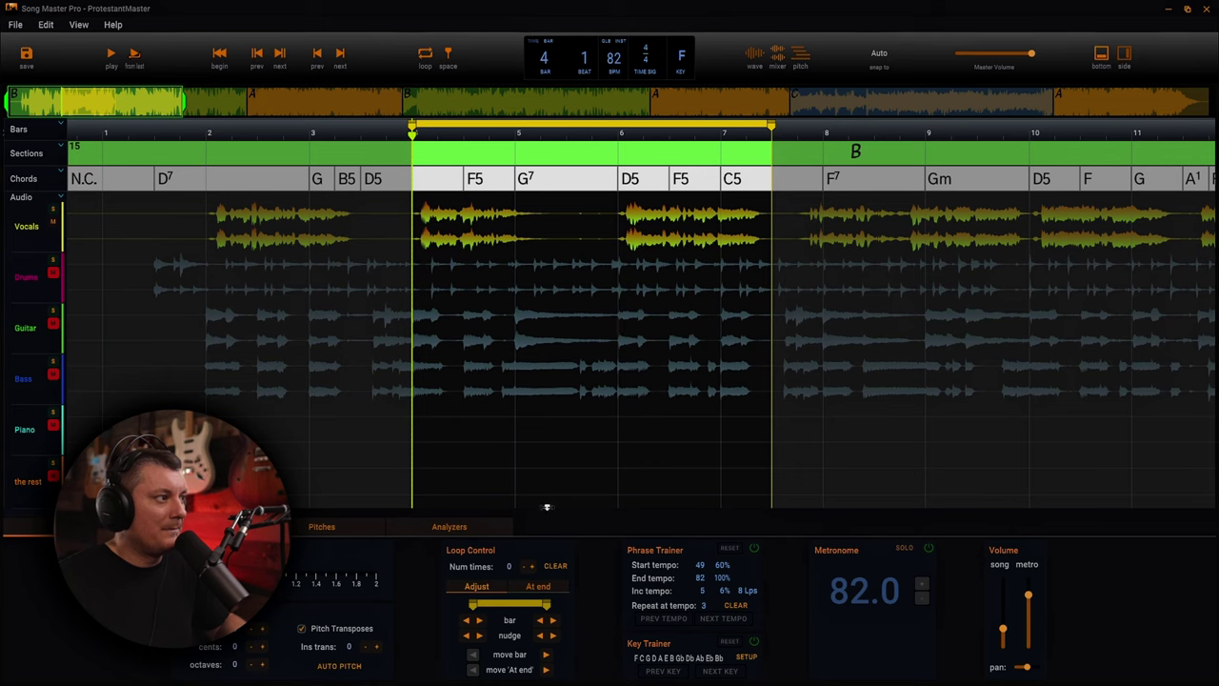
click(755, 551)
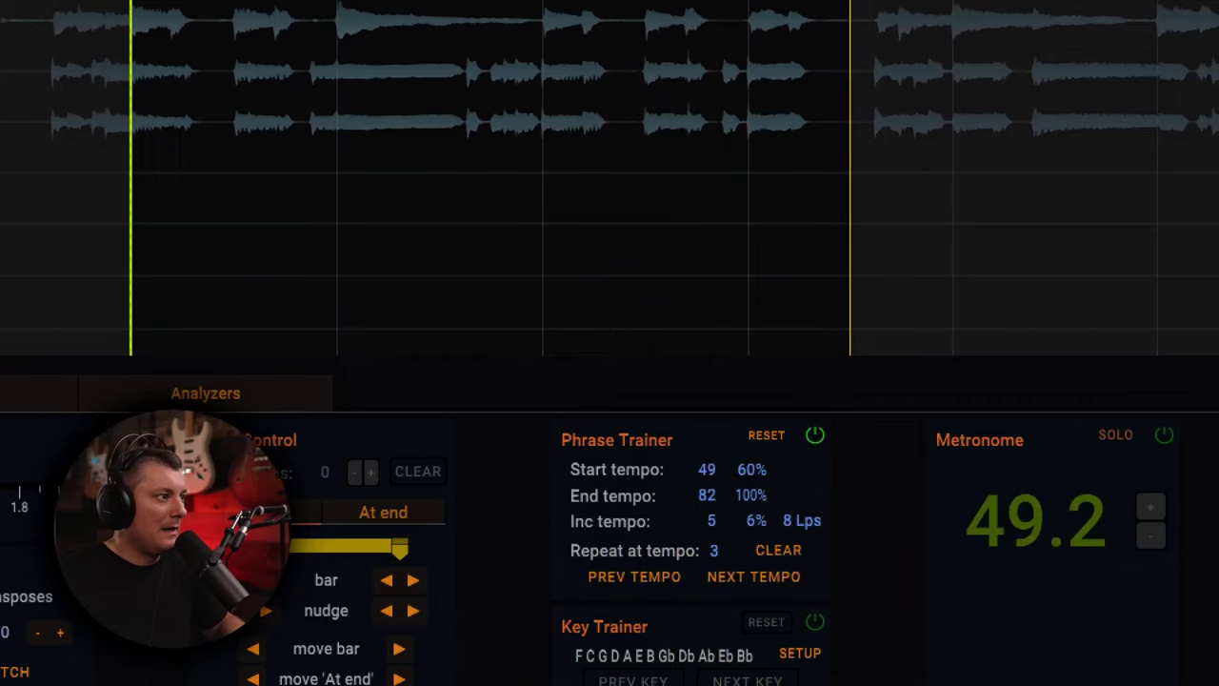
Step: Change the Phrase Trainer's Repeat at tempo from 3 to 1
mouse_move(719, 456)
mouse_down()
mouse_move(671, 477)
mouse_move(724, 454)
mouse_move(688, 473)
mouse_up()
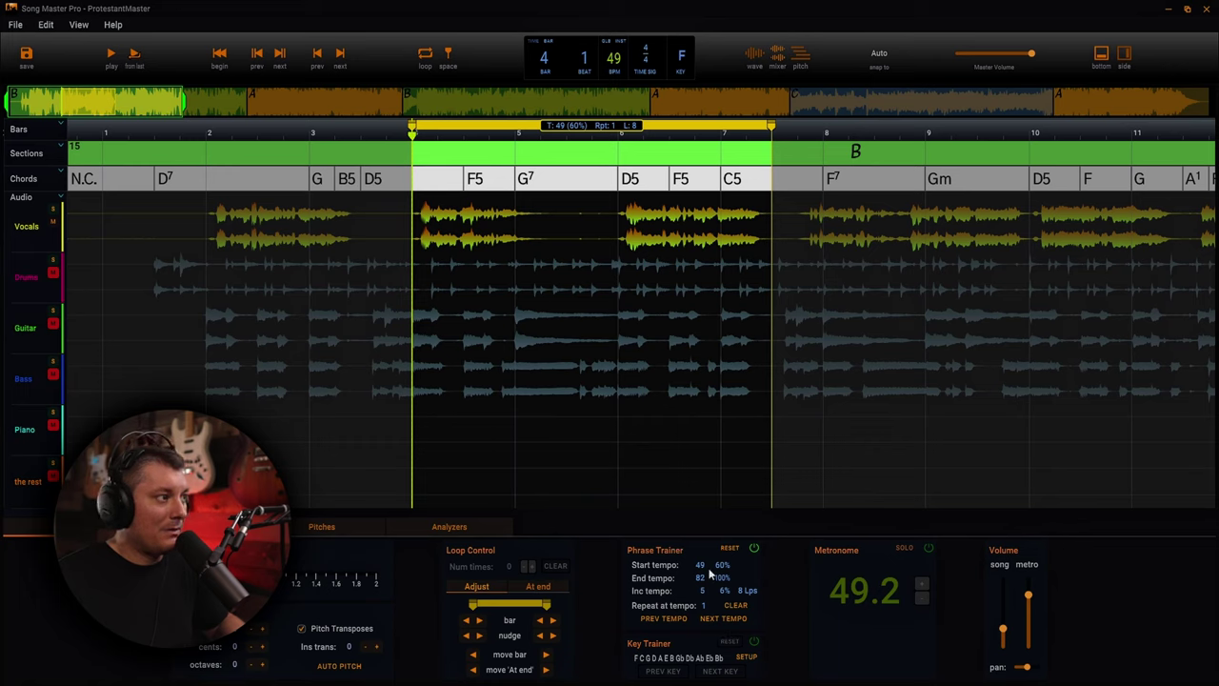
Step: Play the looped phrase with Drums, Guitar and Bass unmuted and Vocals muted
key(space)
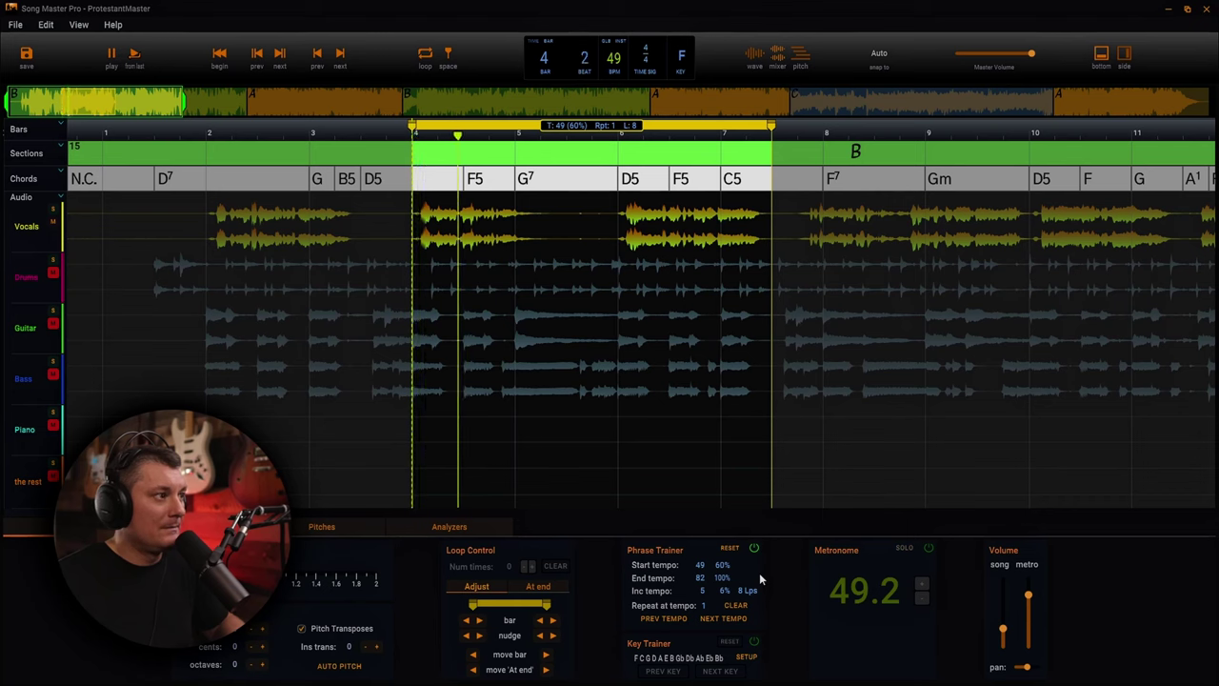
click(52, 273)
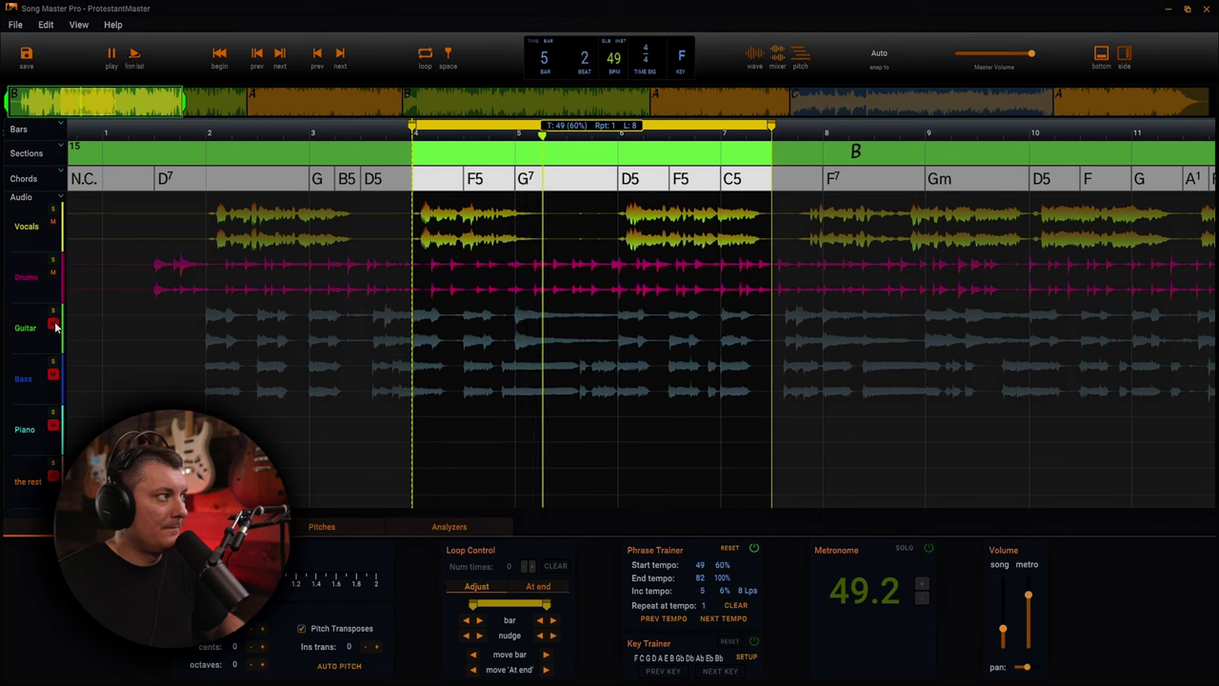
click(53, 324)
click(54, 222)
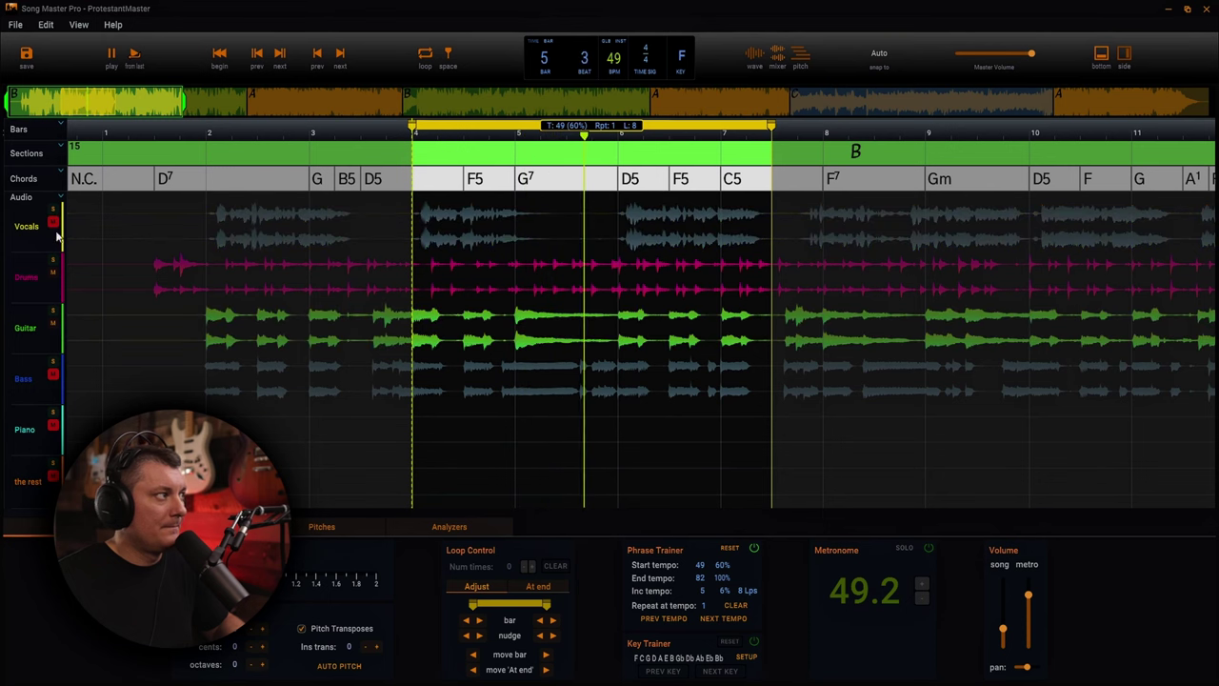
click(53, 373)
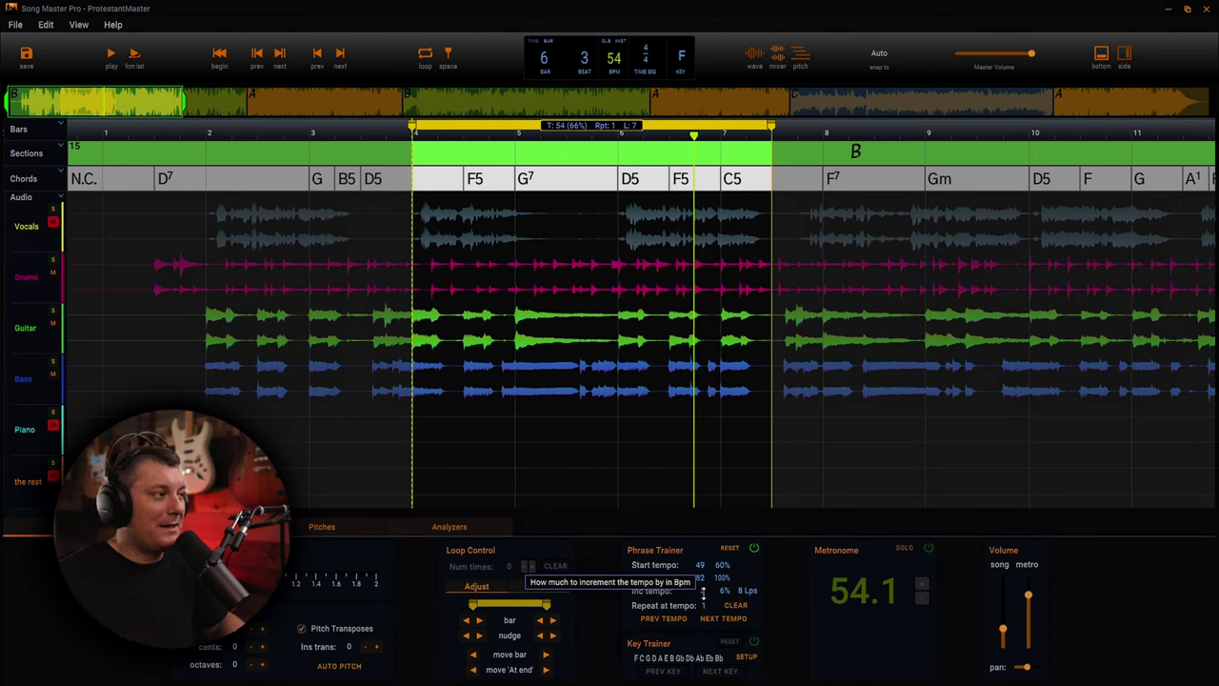
Step: Turn on the Key Trainer and transpose the loop from F through C to G
click(754, 641)
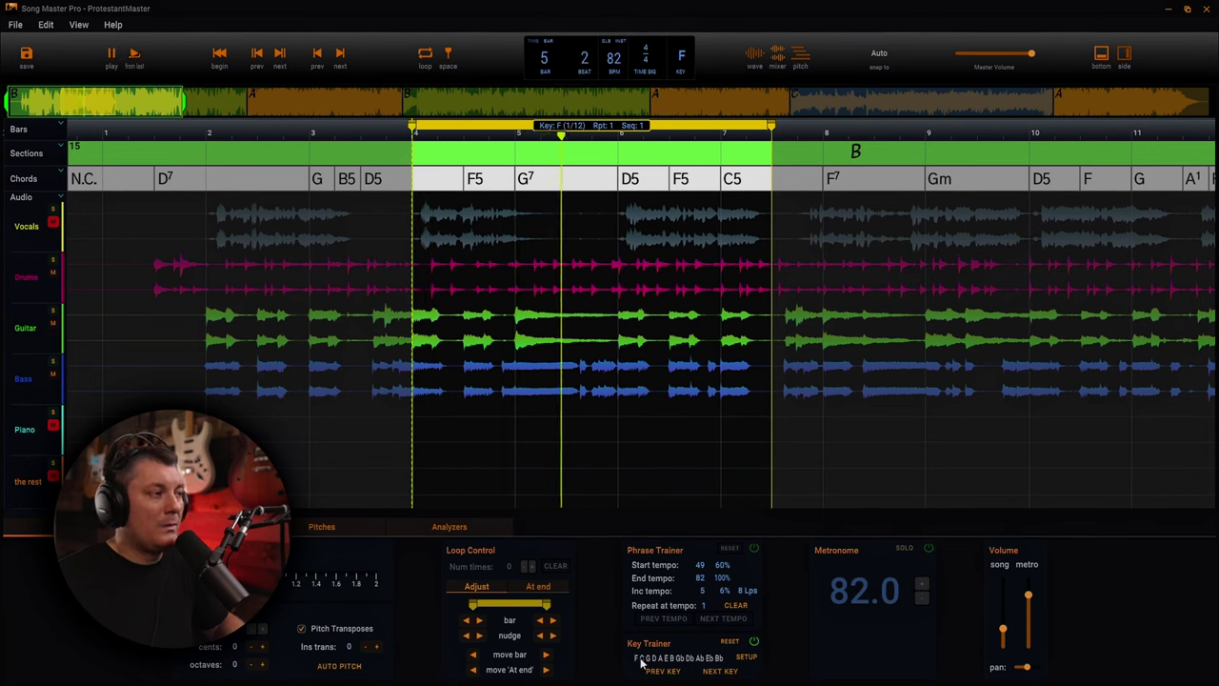
click(719, 671)
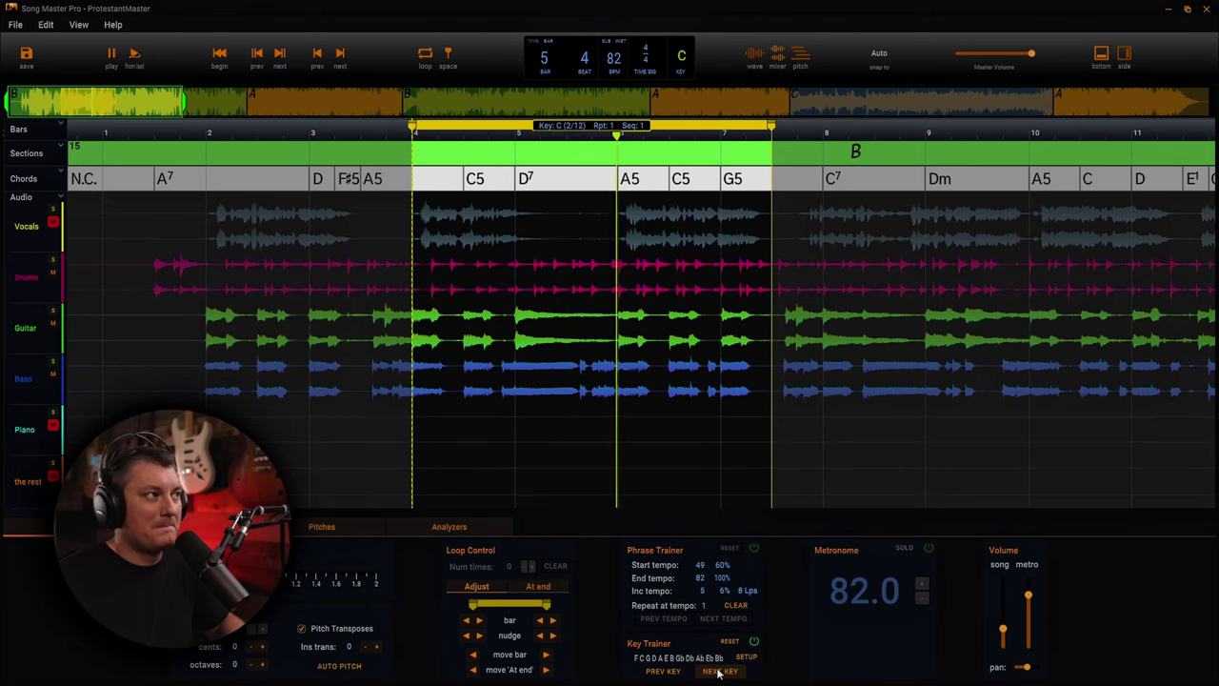
click(719, 671)
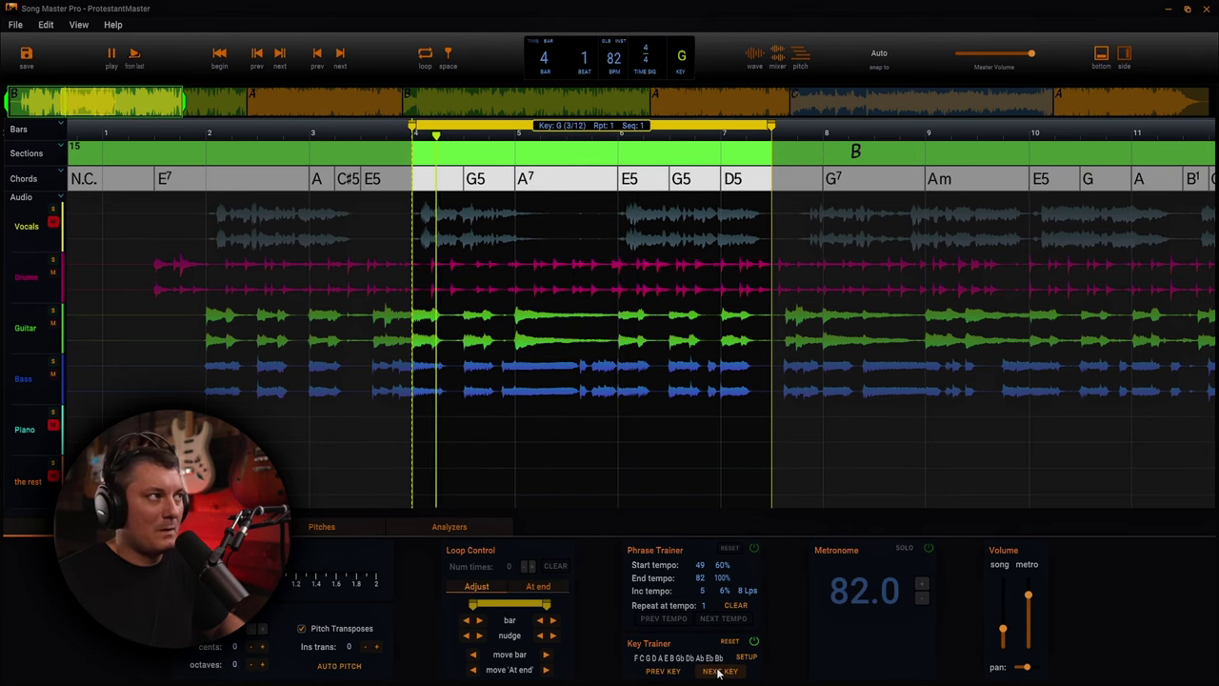